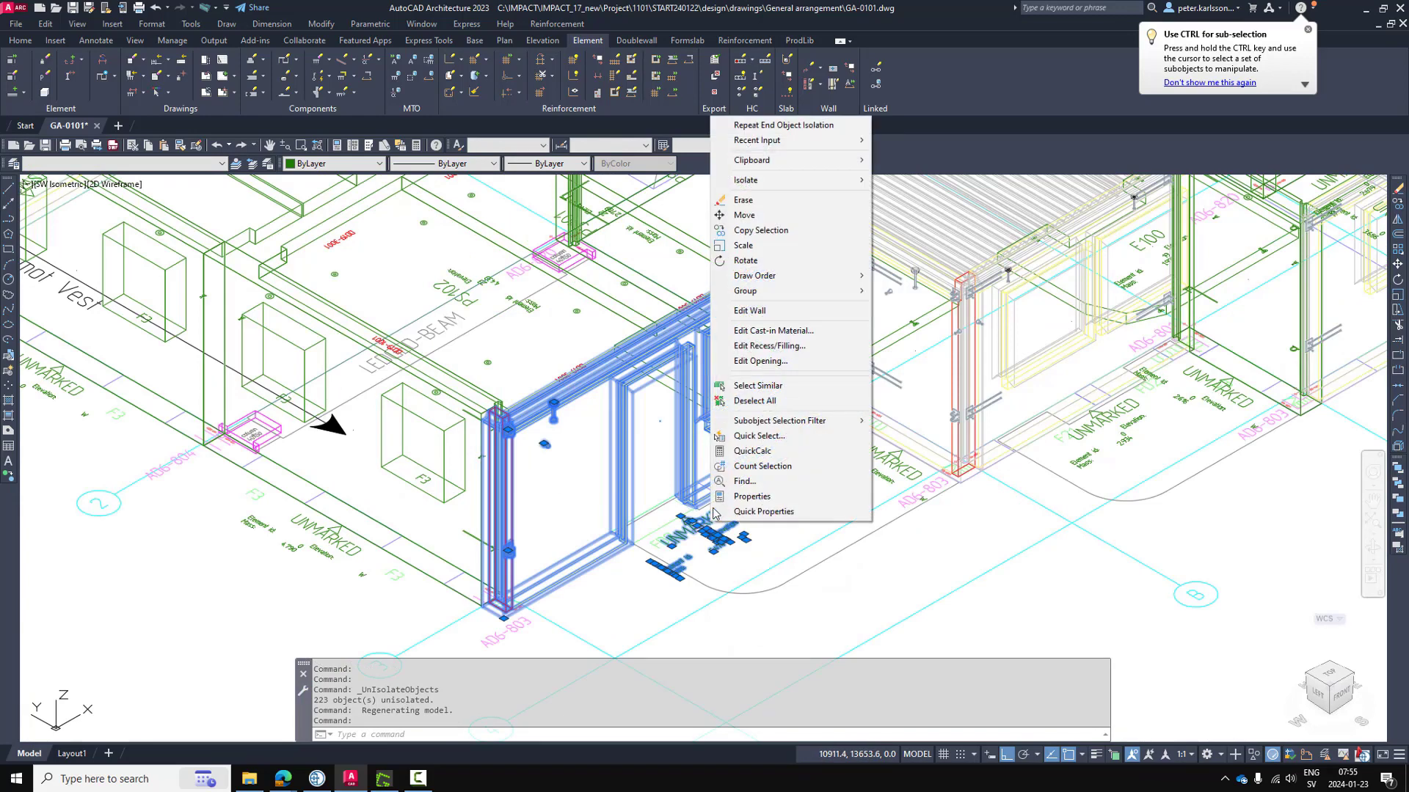
Isolate the selected wall element and orbit round to view its back side at the lower cast-in plate
mouse_move(844, 180)
click(905, 182)
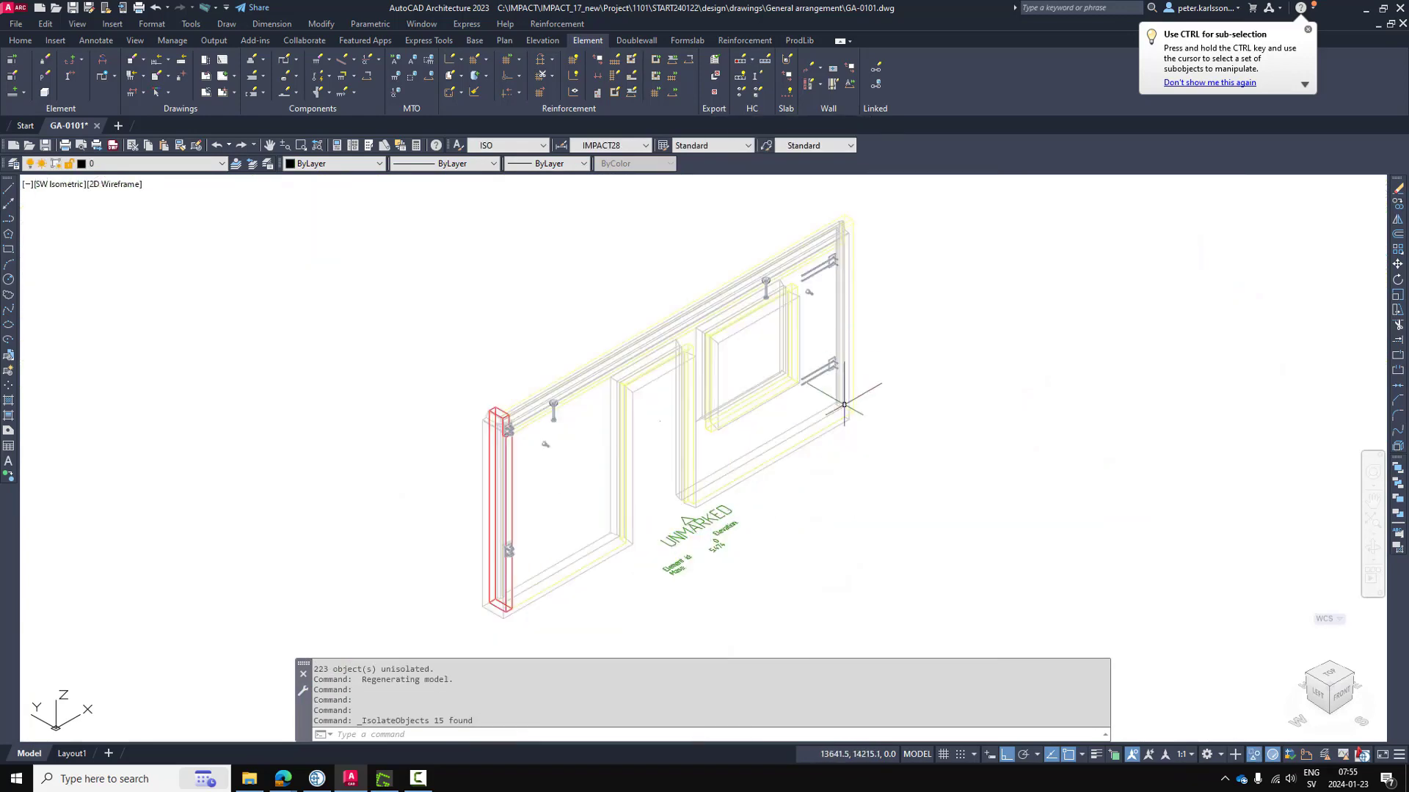
click(1372, 548)
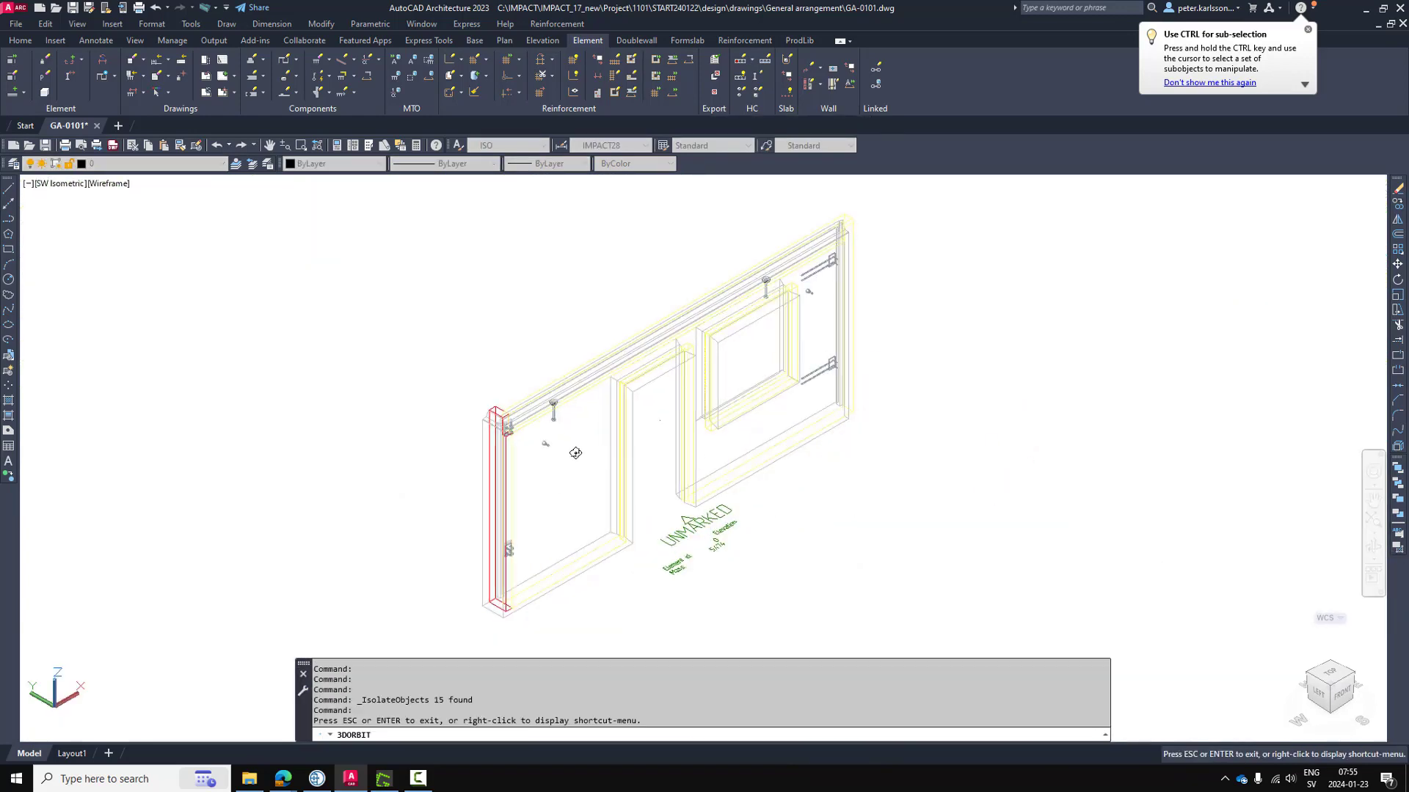
drag(561, 455, 432, 554)
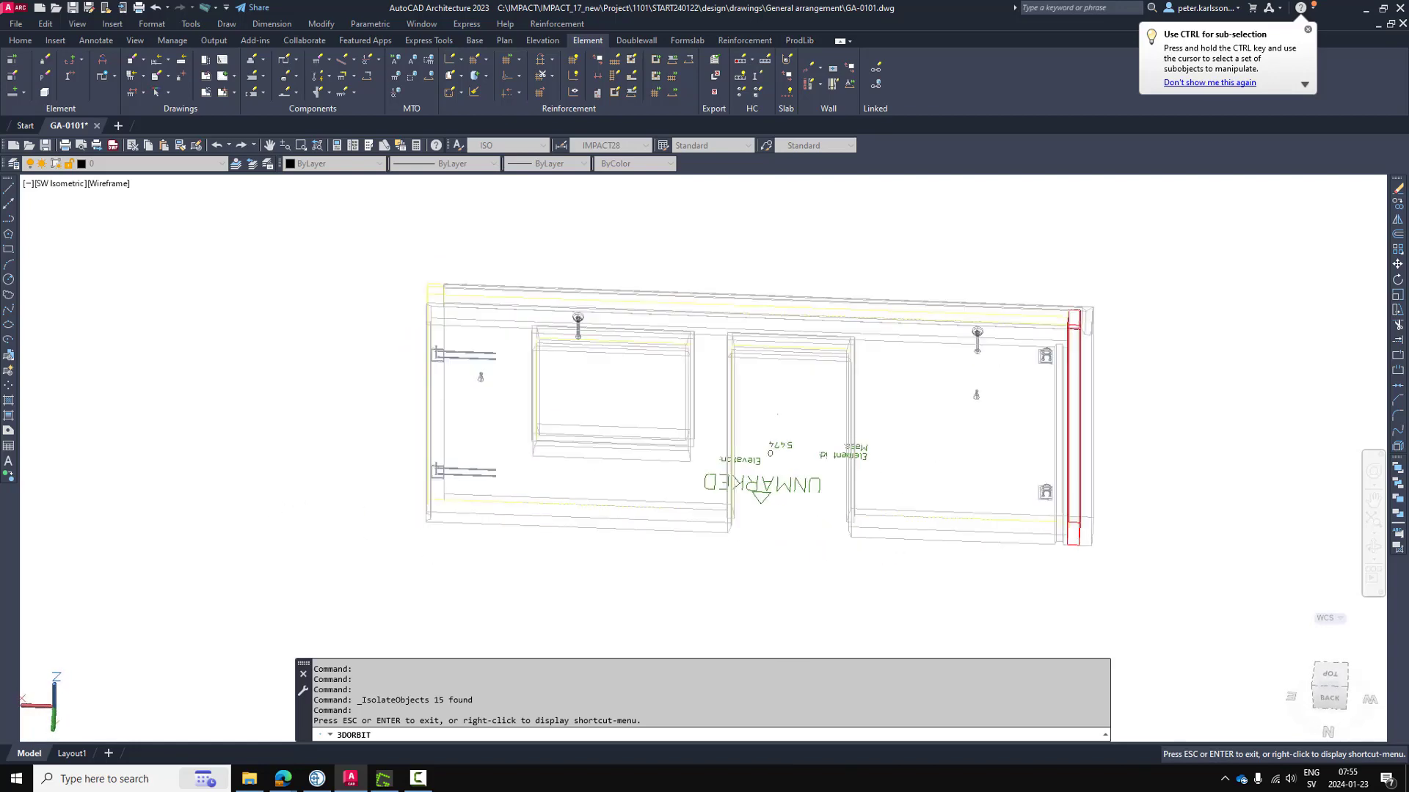
key(Escape)
scroll(408, 566, up, 2)
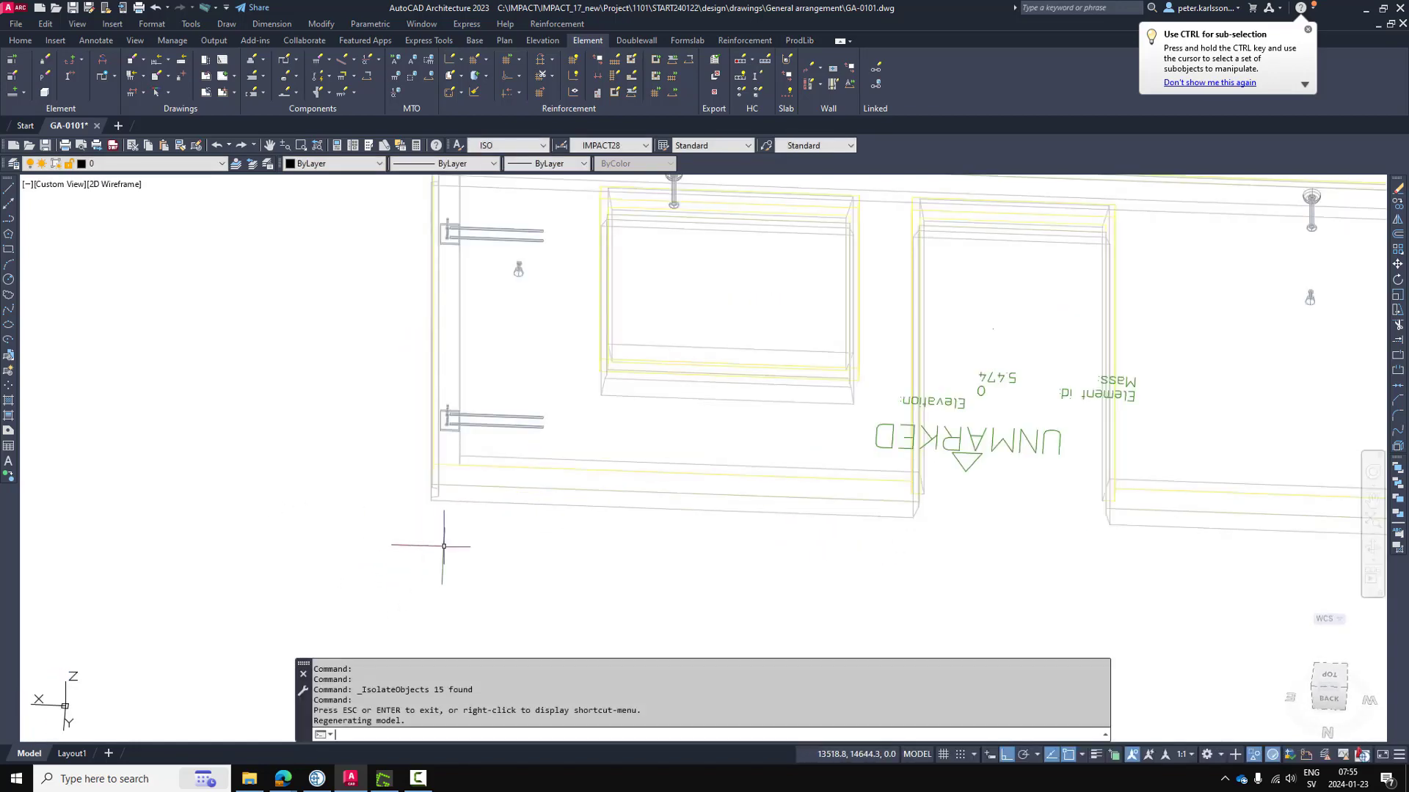
text(rec)
key(Return)
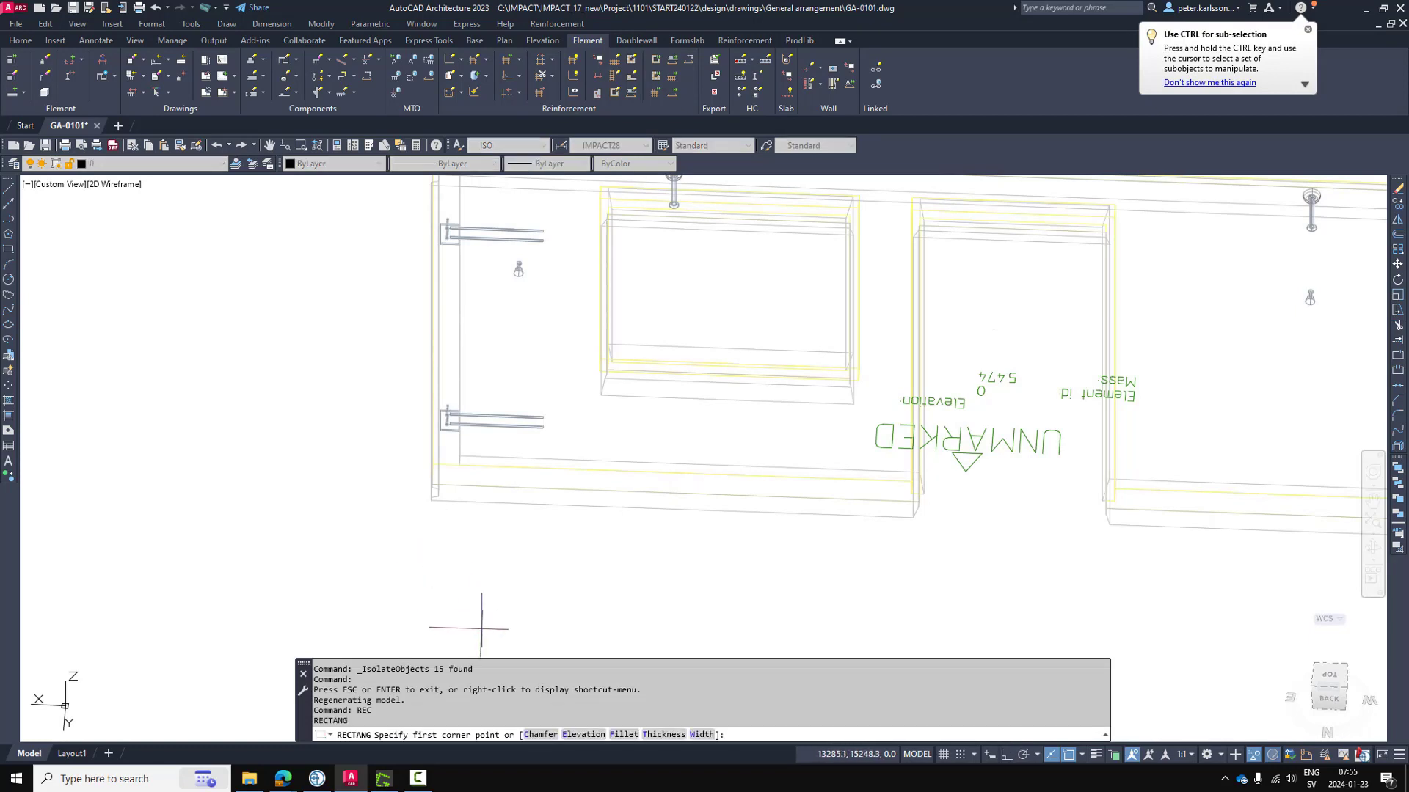
click(482, 629)
key(Escape)
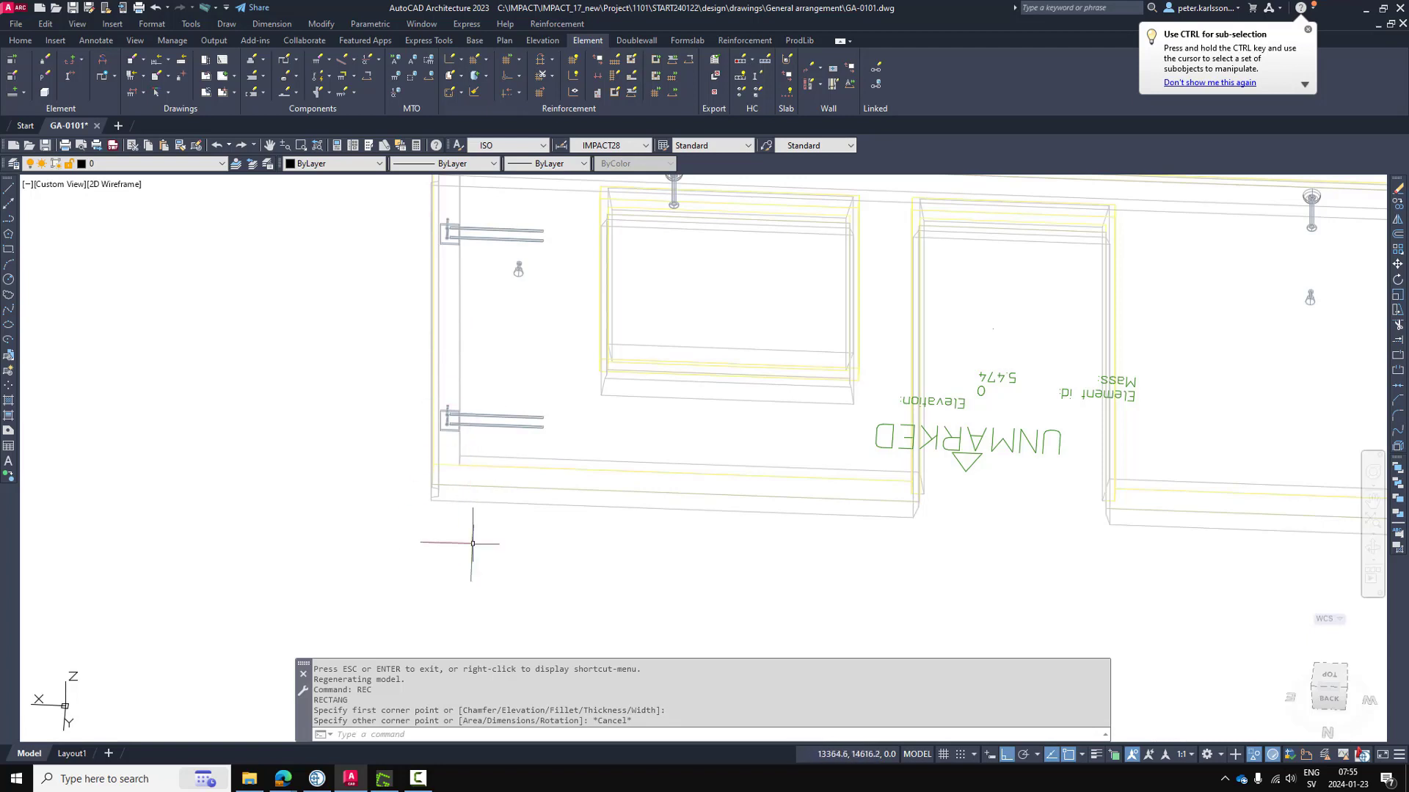
Rotate the UCS 90 degrees about the X axis so that its drawing plane stands vertical
text(UCS)
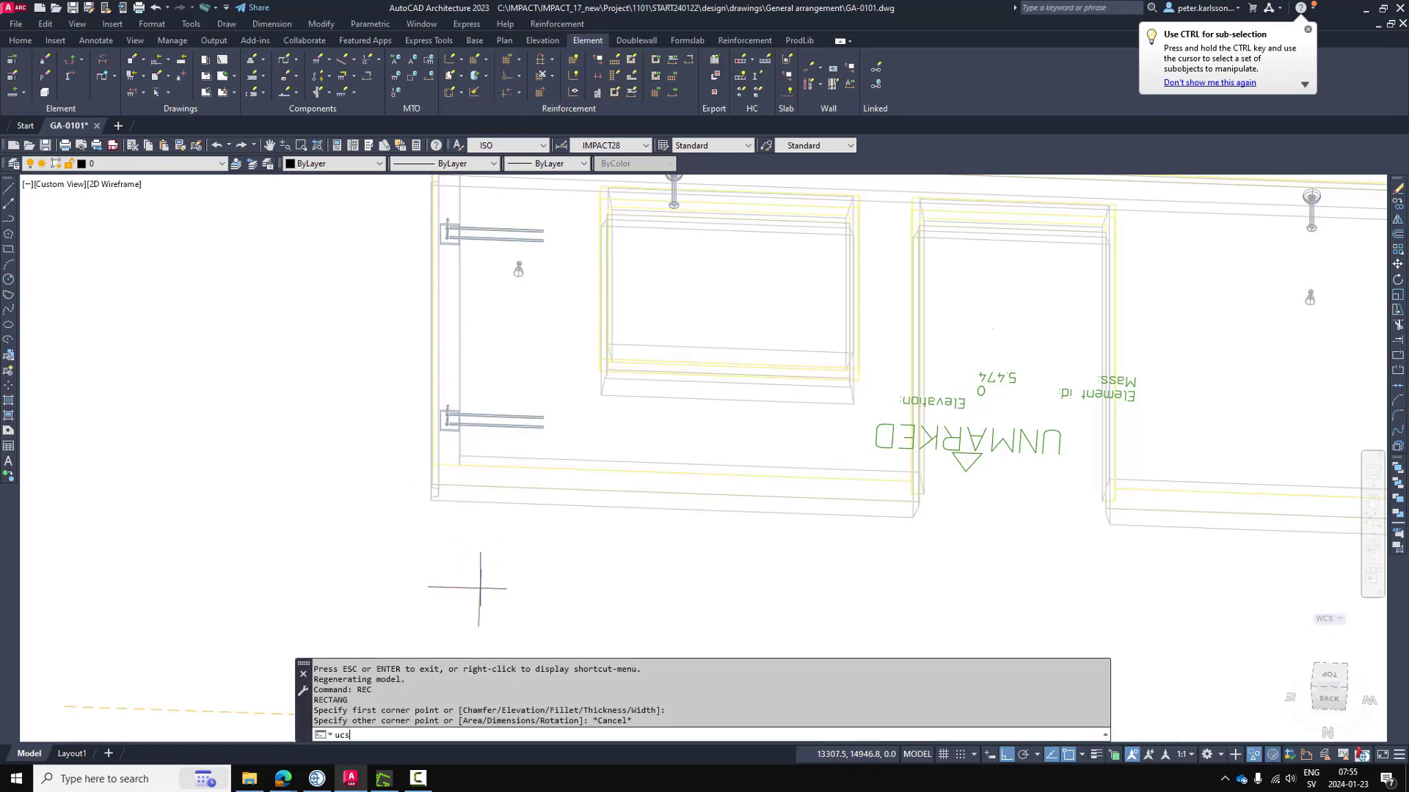
key(Return)
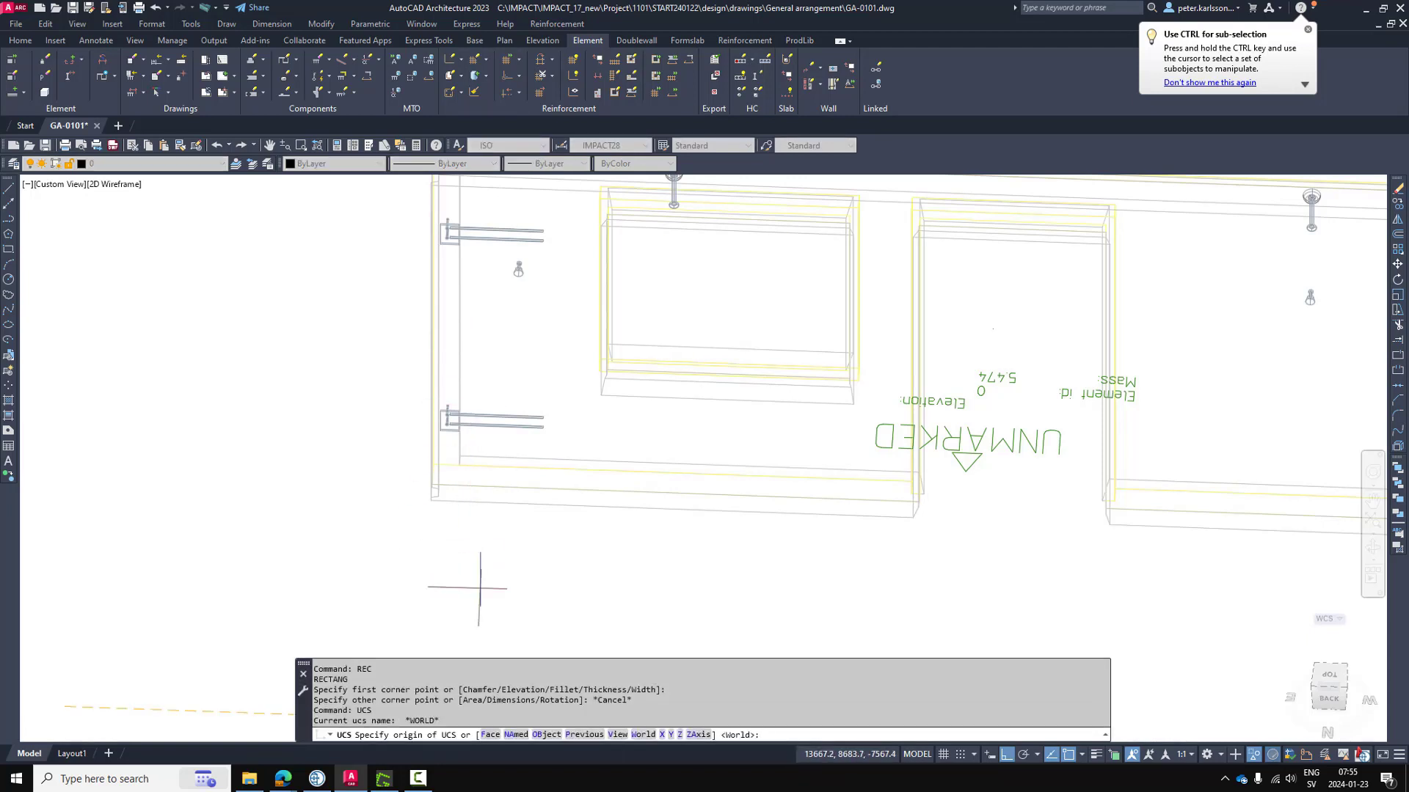
text(x)
key(Return)
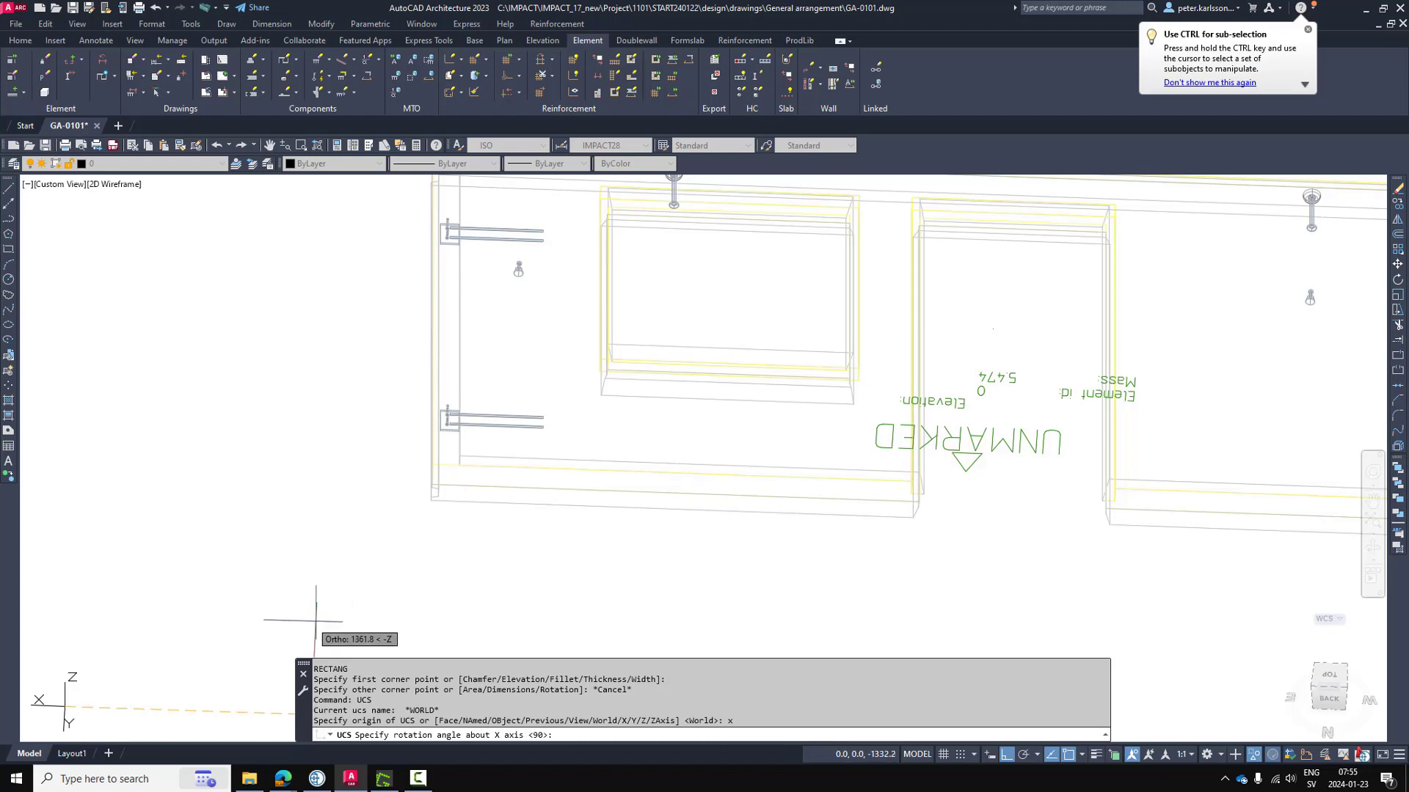
click(54, 392)
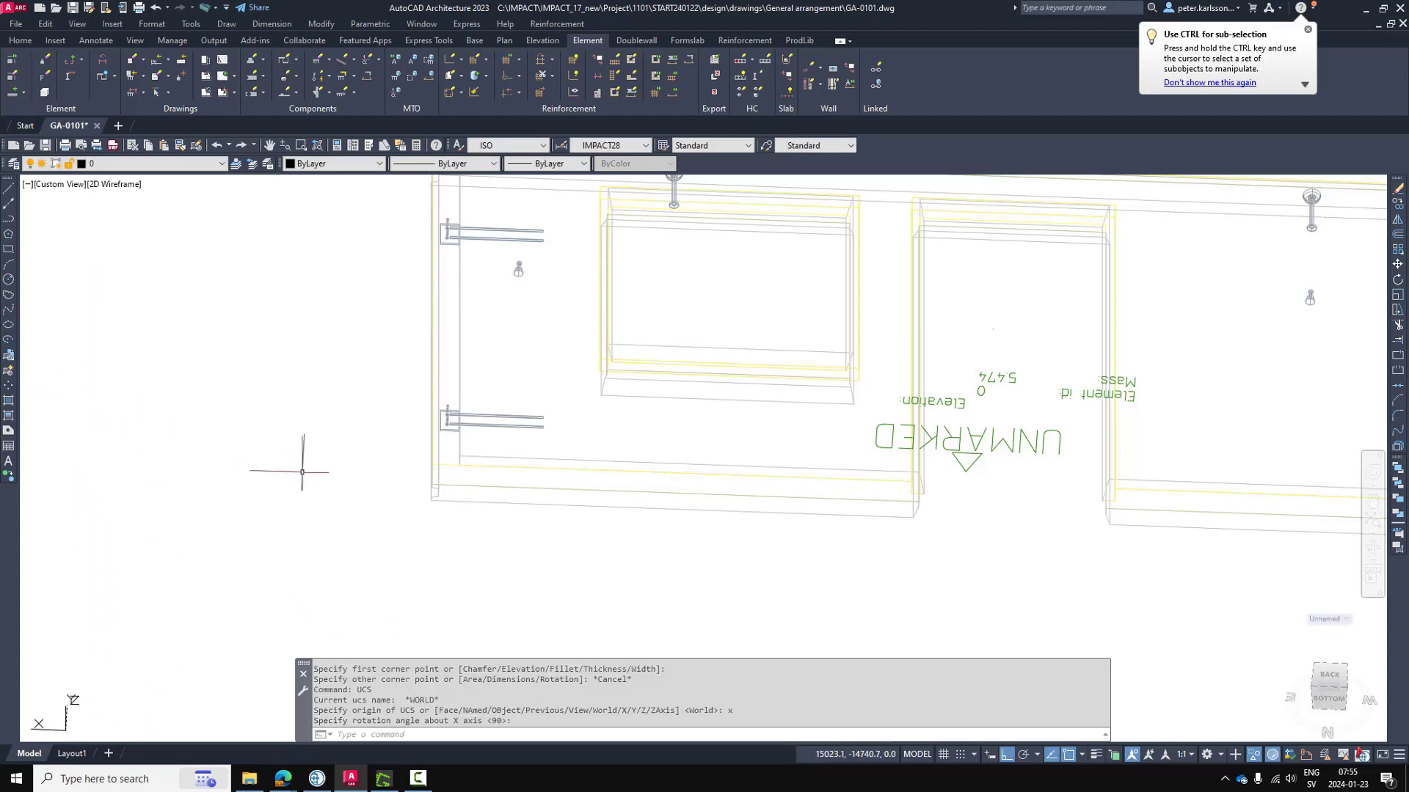
Start a rectangle with its first corner at the lower inner corner of the wall's lower cast-in plate
scroll(404, 502, up, 2)
scroll(413, 416, up, 2)
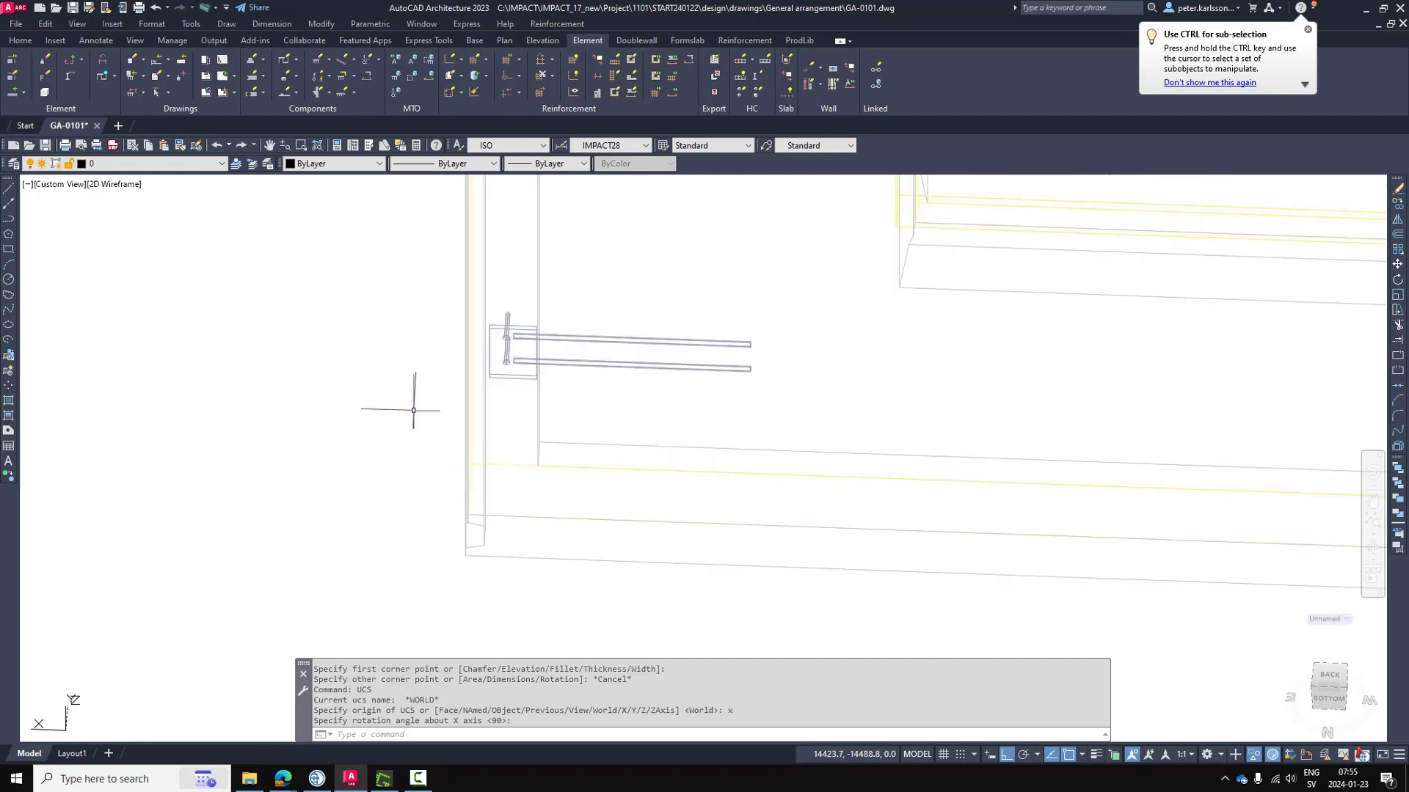
text(r)
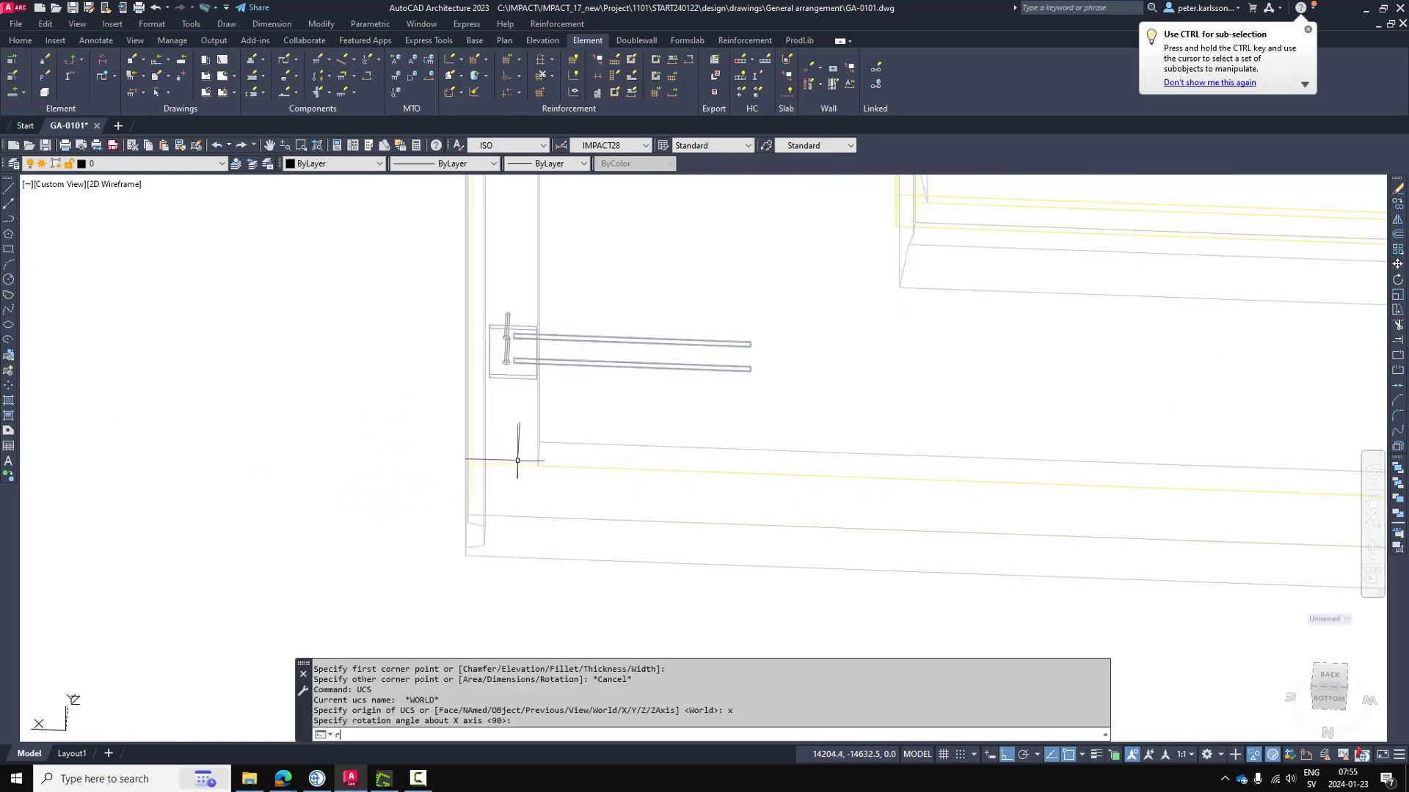
text(ec)
key(Return)
scroll(492, 407, up, 4)
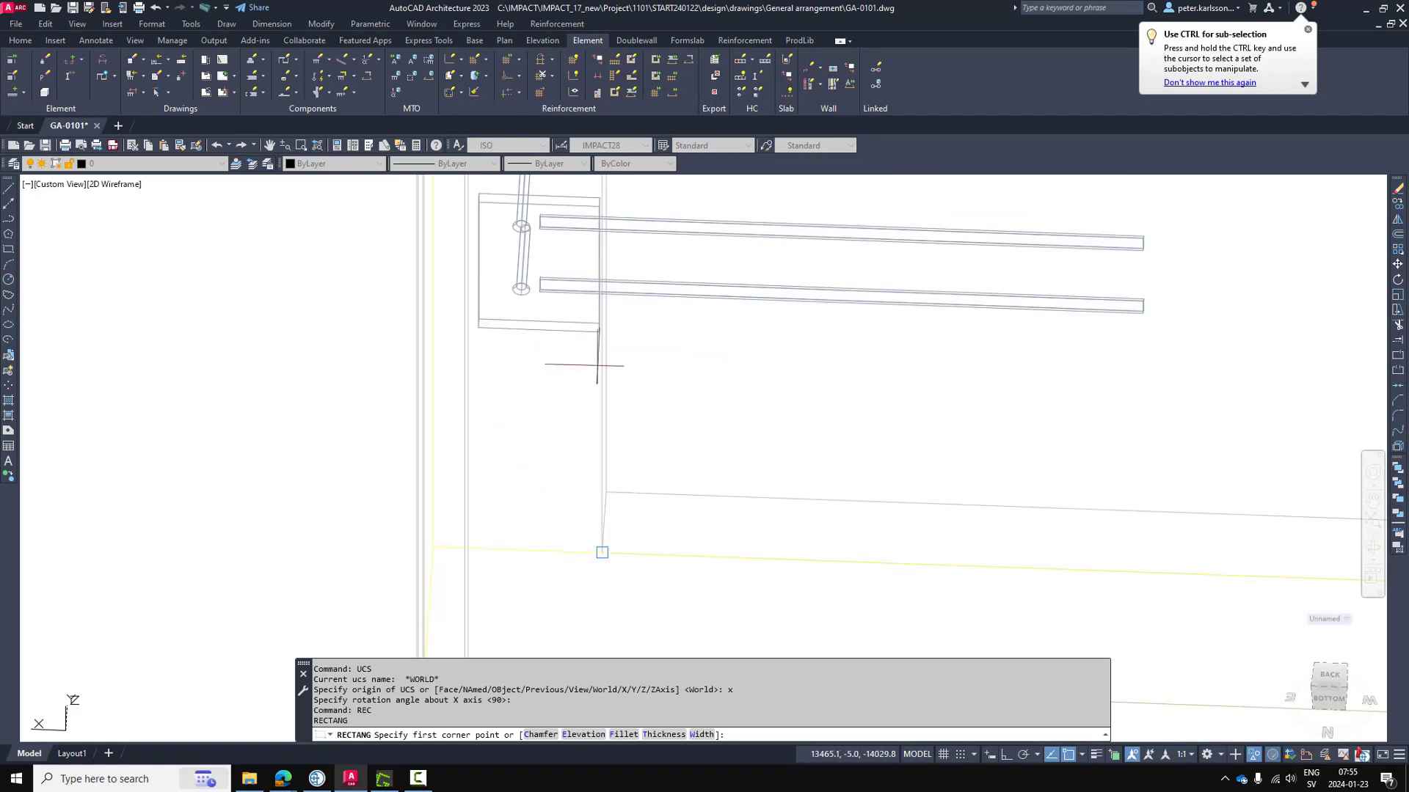
click(599, 332)
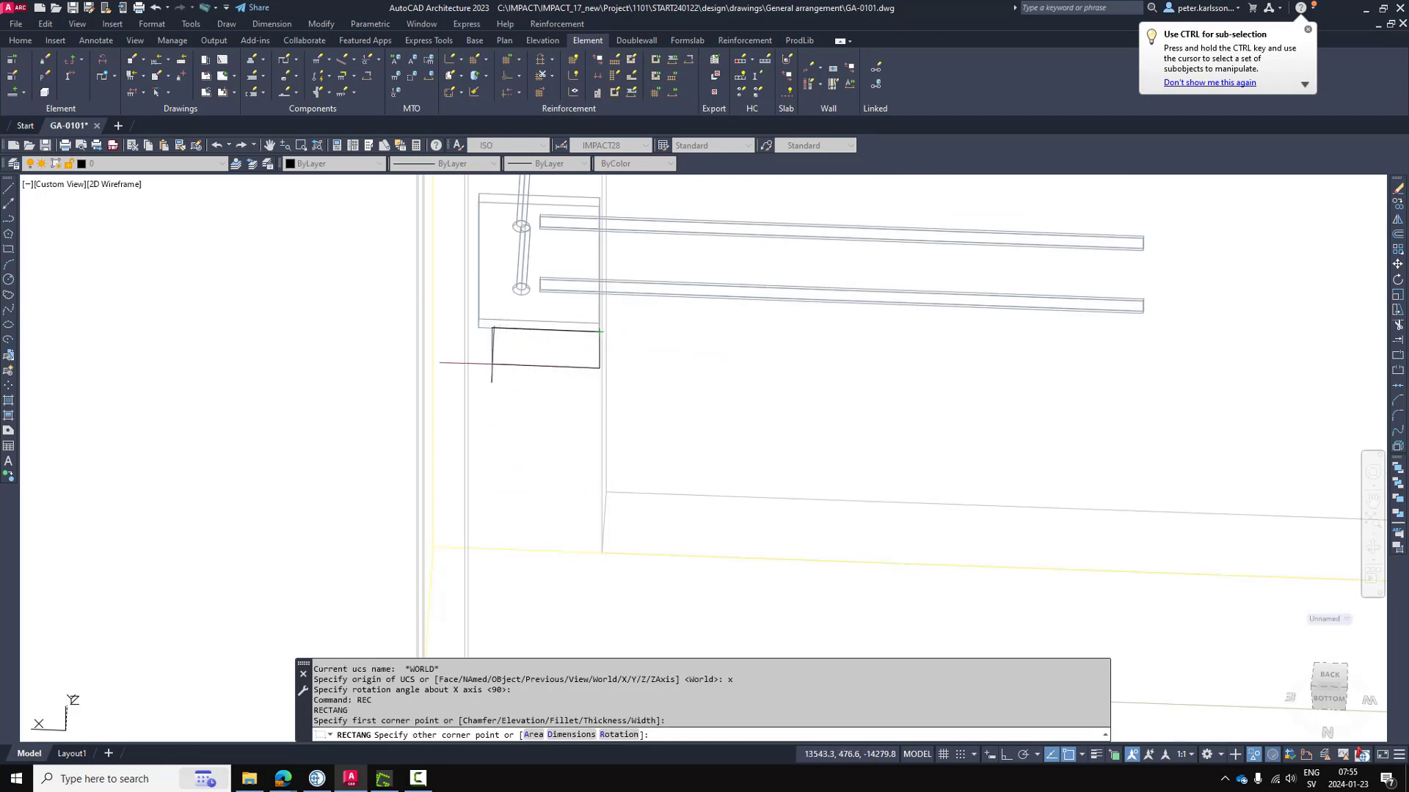
Use the .x point filter to take the rectangle's opposite corner X coordinate from the bottom corner at the wall's end
scroll(506, 345, down, 4)
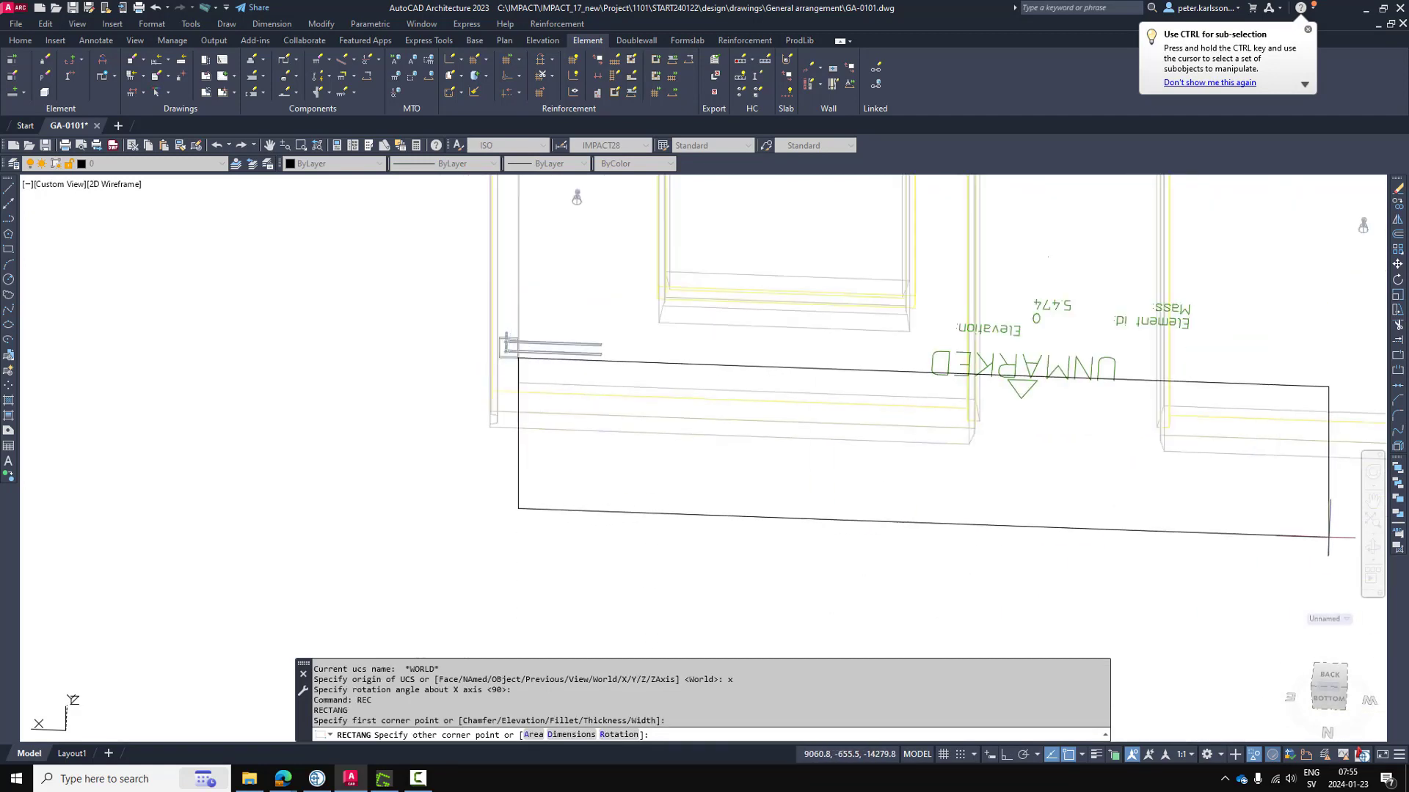
click(1373, 555)
drag(564, 480, 594, 614)
key(Escape)
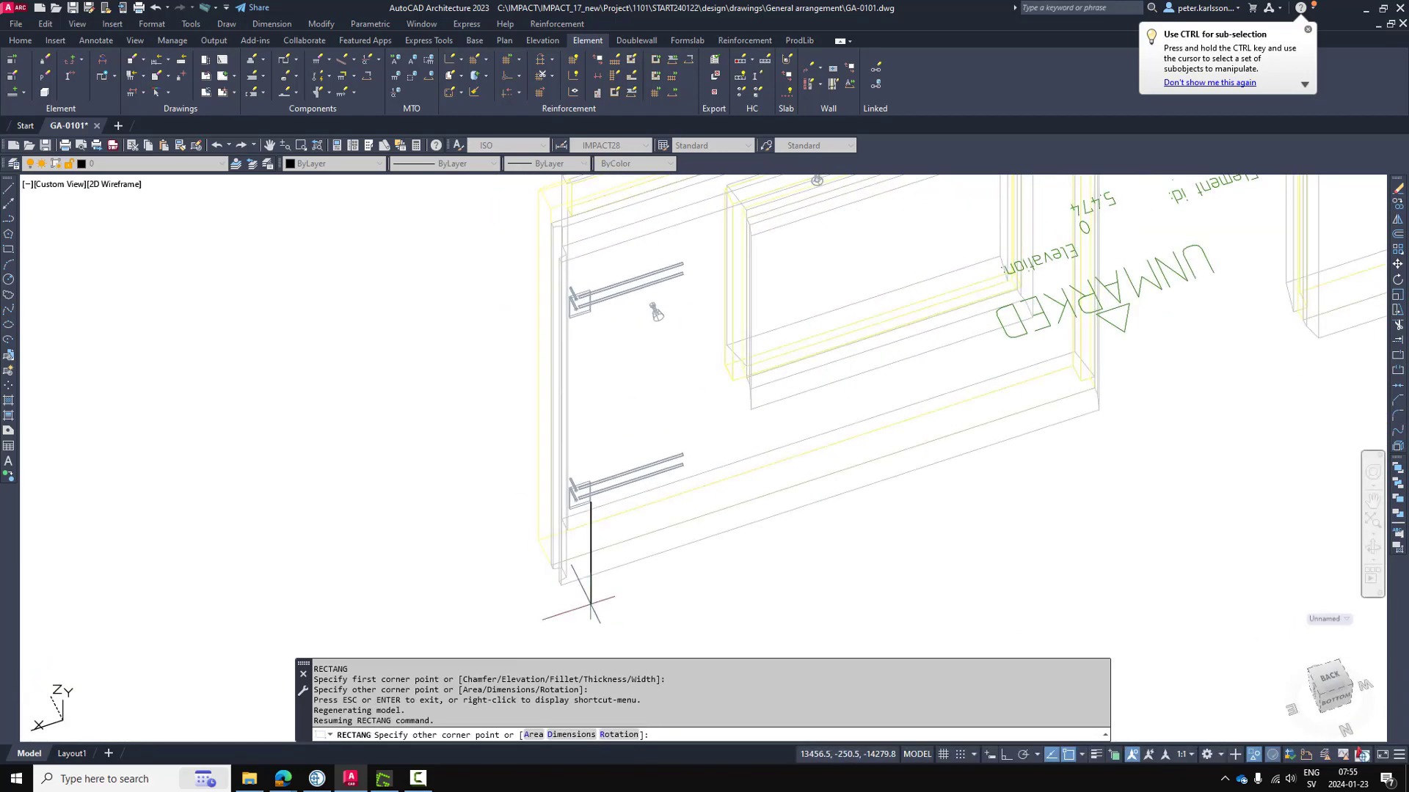
scroll(579, 602, up, 3)
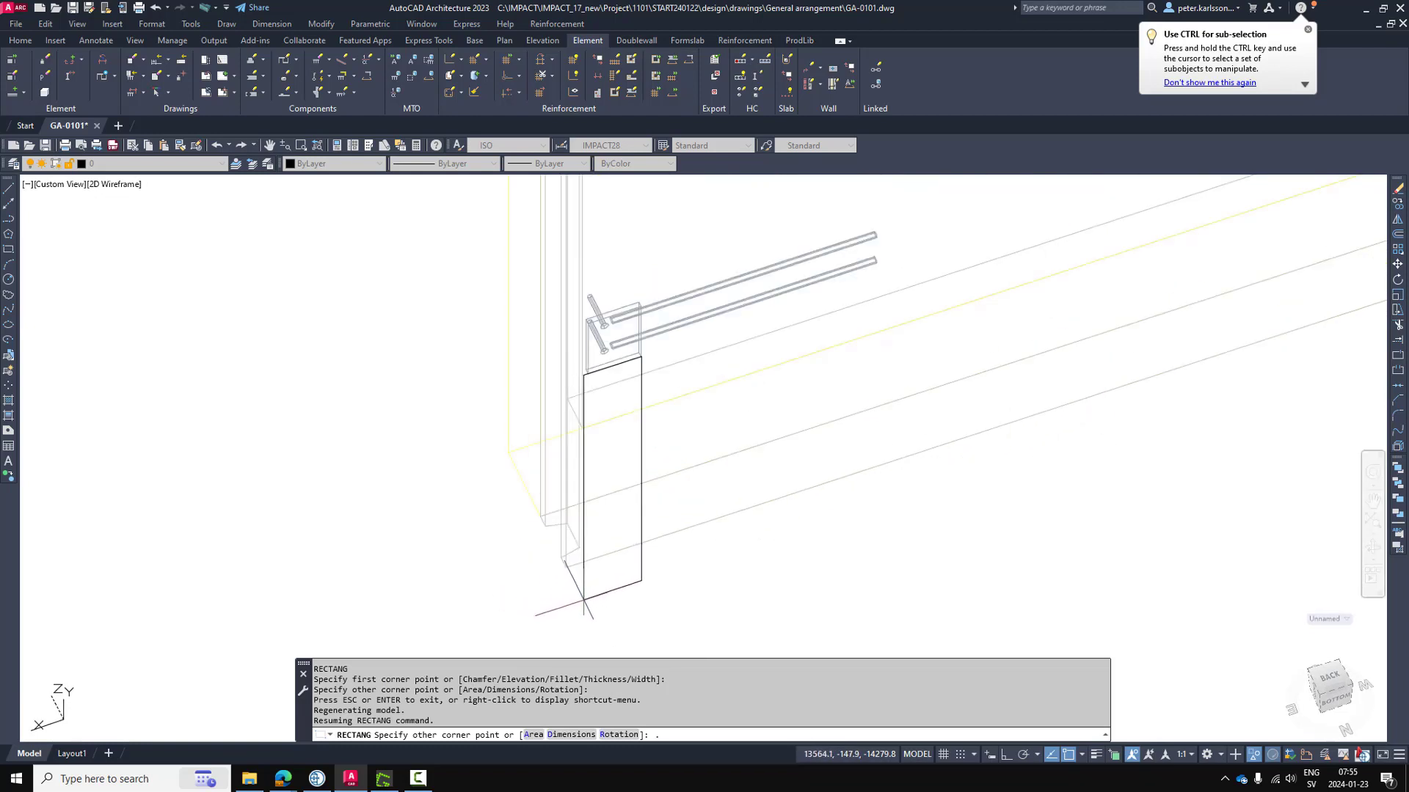
key(Return)
scroll(536, 528, up, 3)
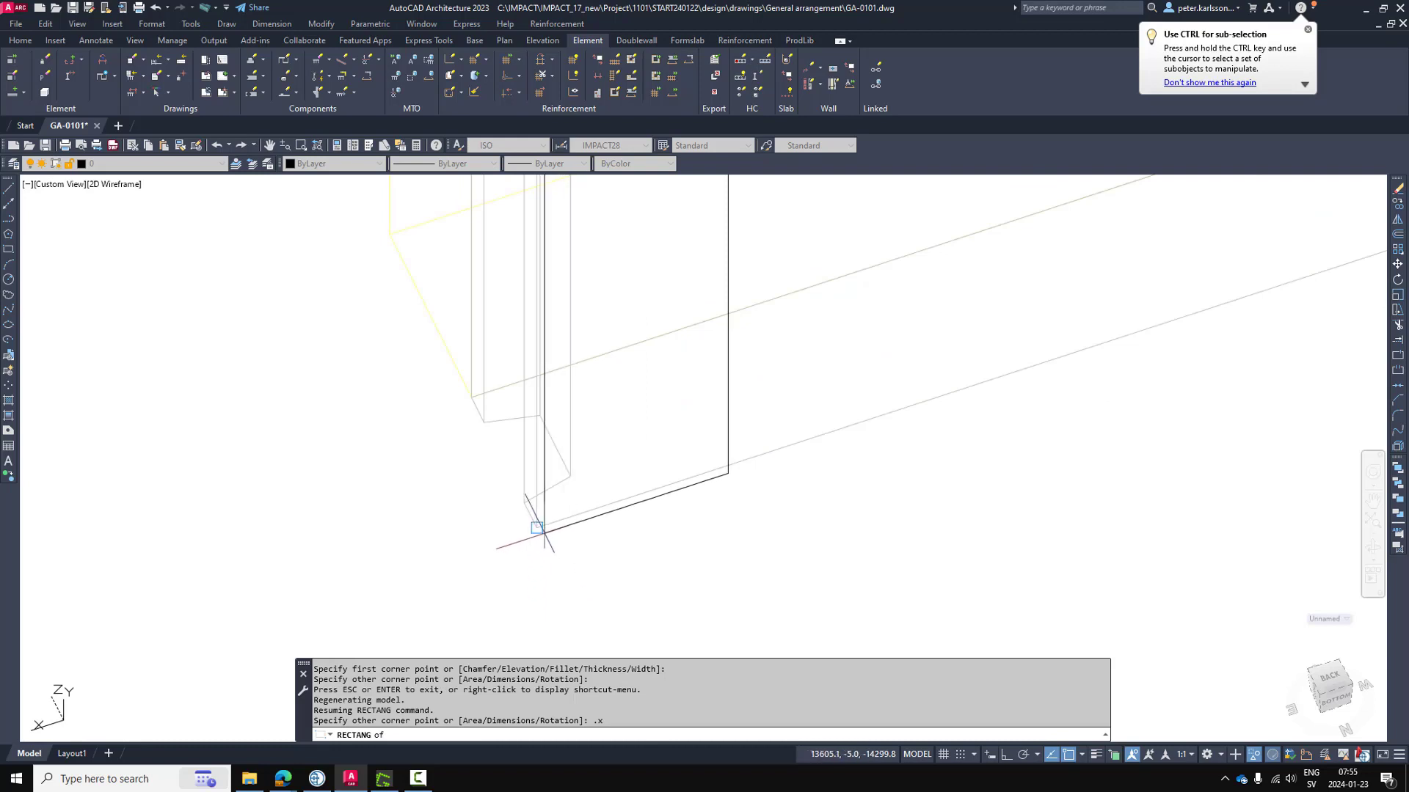
click(537, 528)
scroll(514, 517, down, 3)
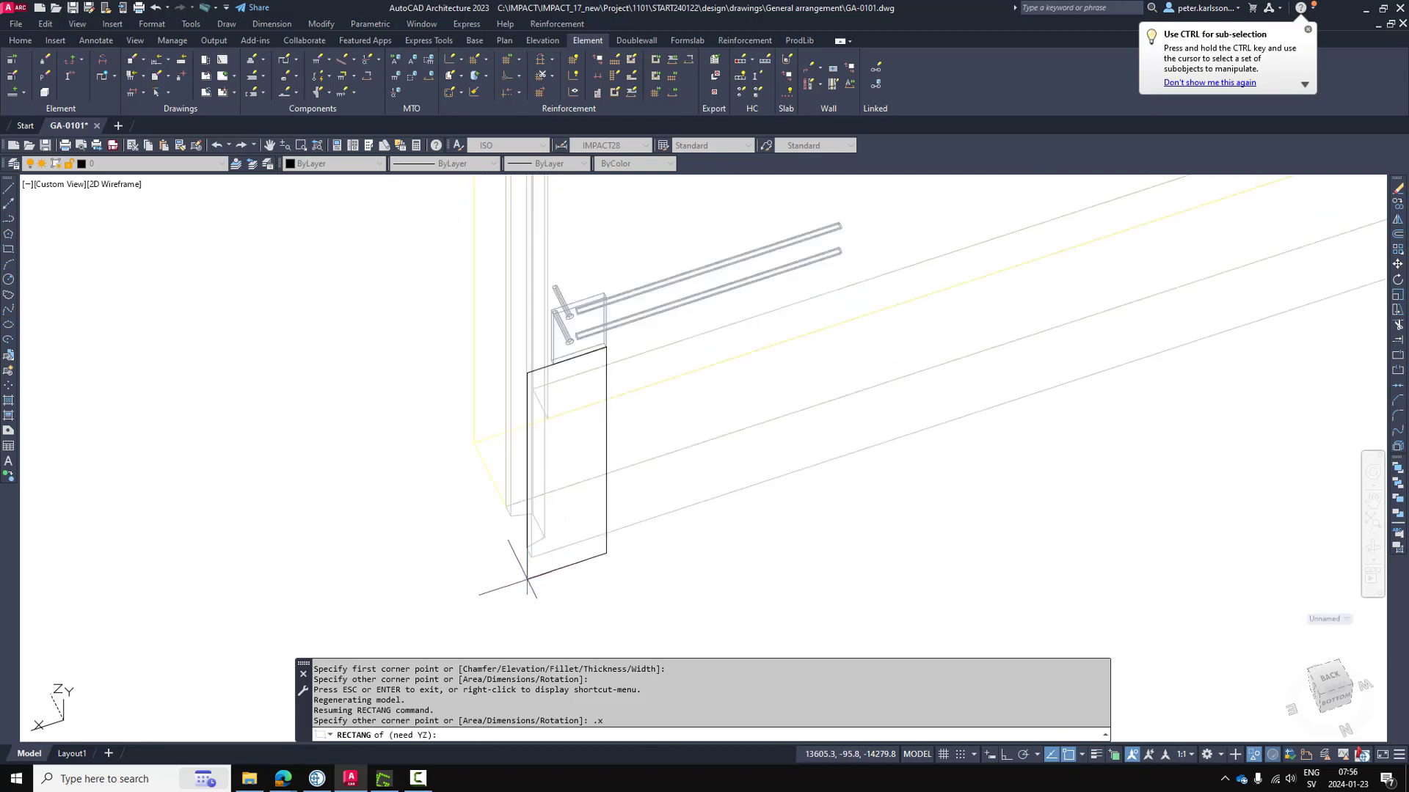
Complete the rectangle with the .y point filter, taking its Y and Z coordinates from the top of the cast-in plate
text(.)
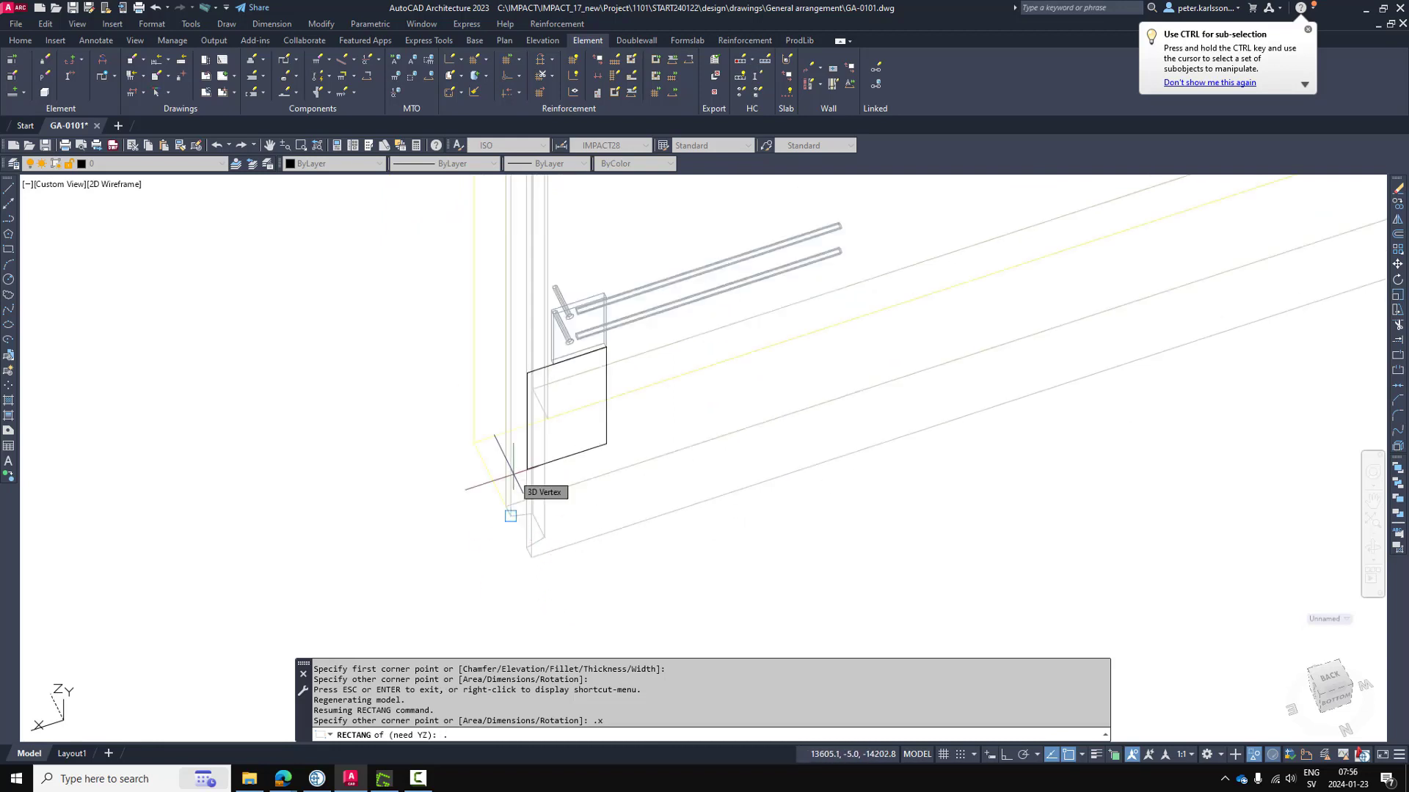
text(y)
key(Return)
scroll(535, 305, up, 3)
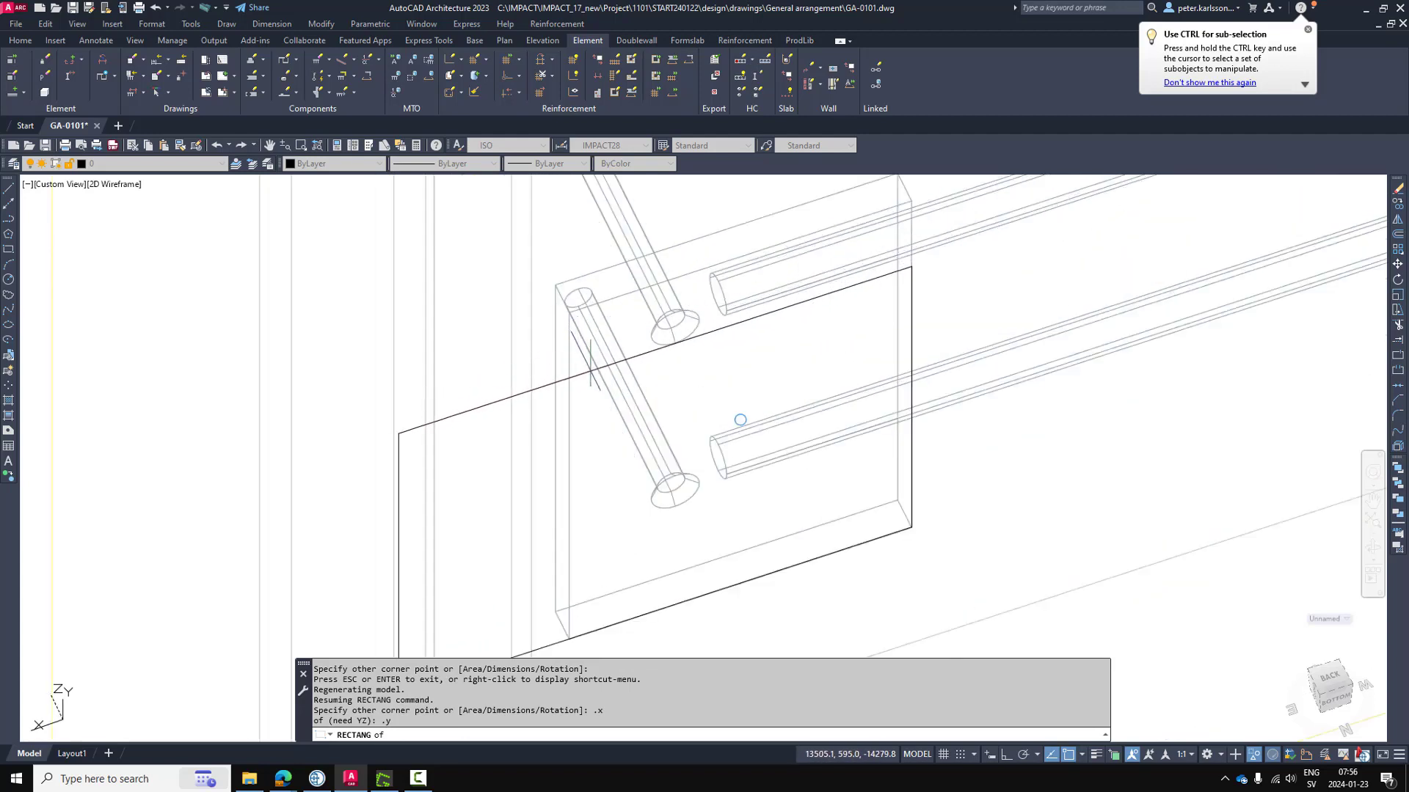
click(576, 303)
scroll(484, 334, down, 3)
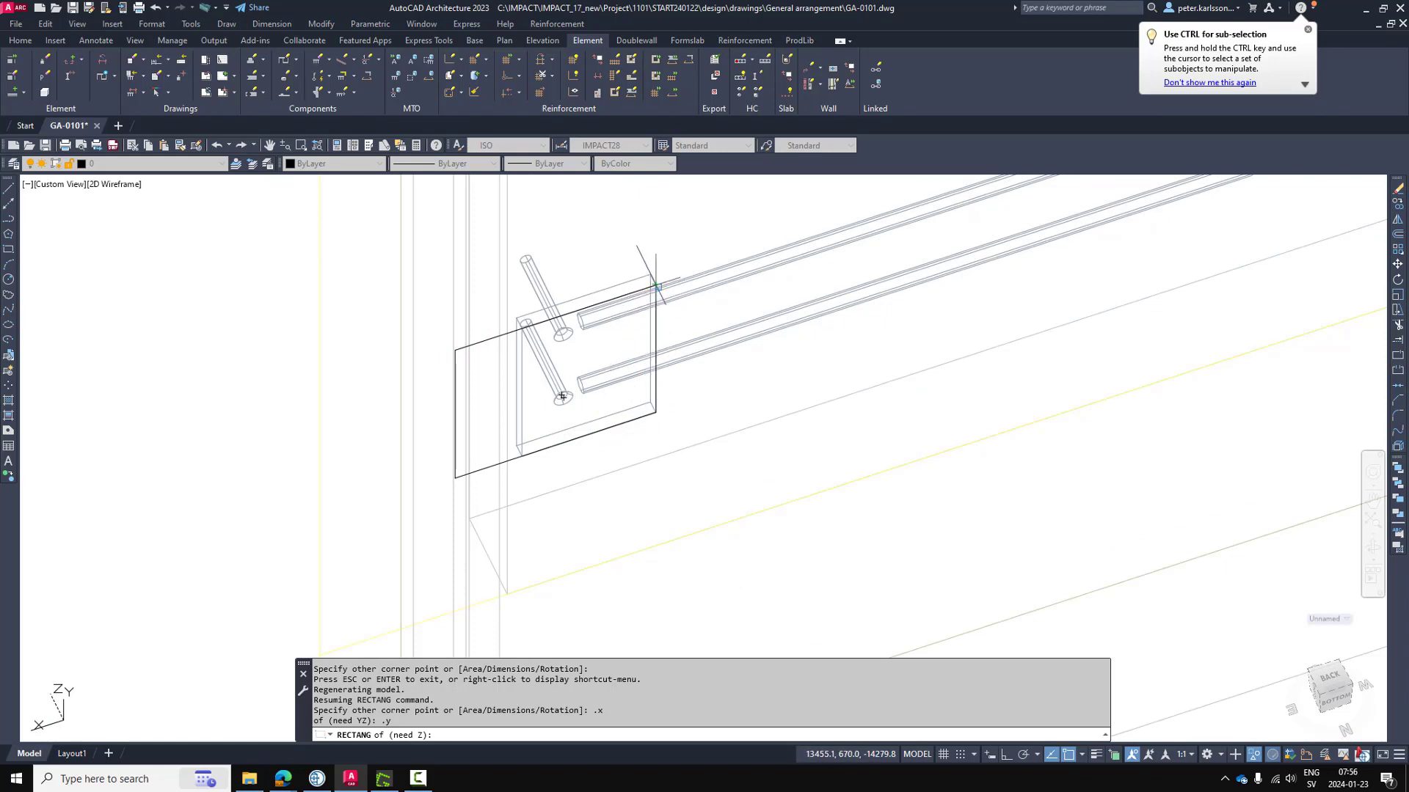
scroll(656, 286, up, 2)
click(652, 263)
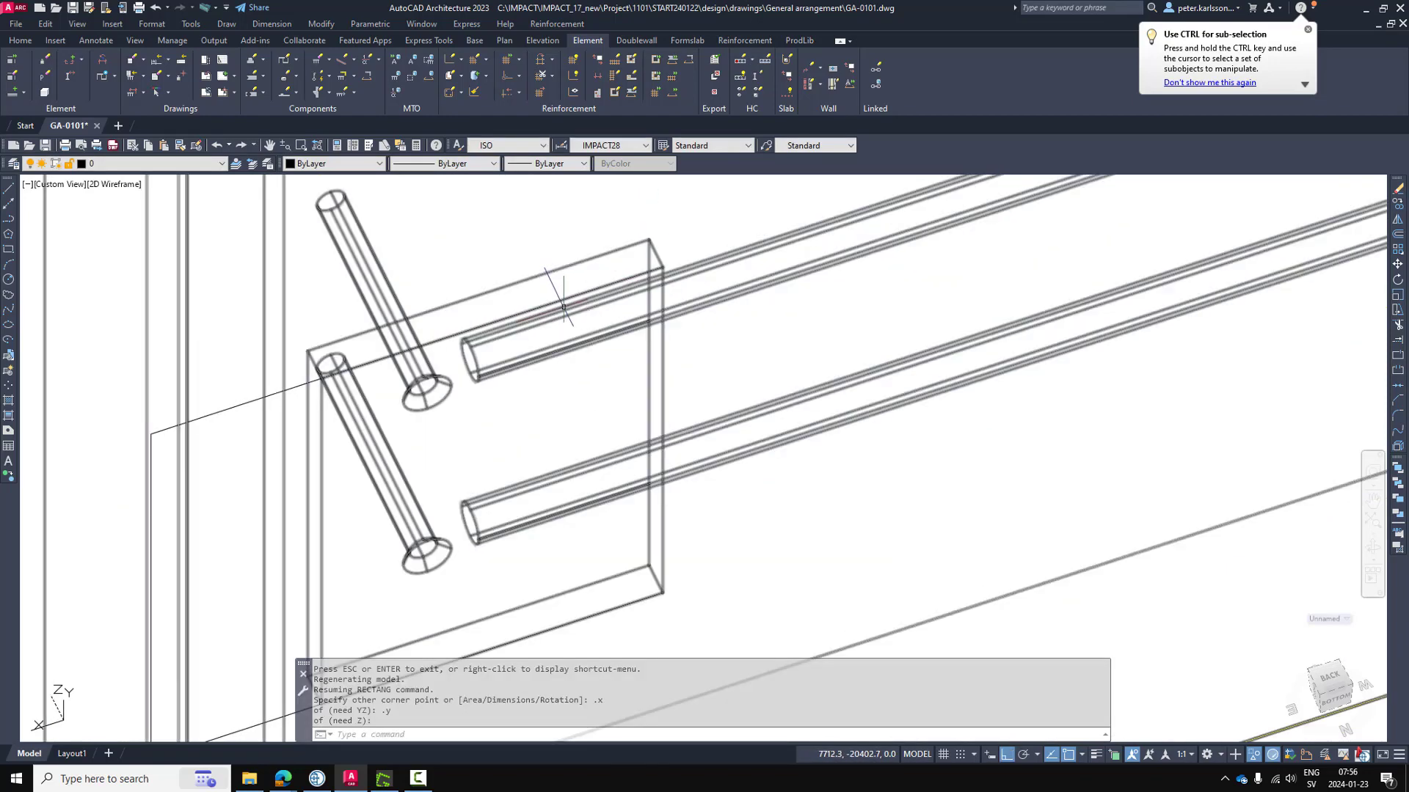
Look straight down on the wall end at the cast-in plate and reset the UCS to World
scroll(563, 305, down, 6)
click(1333, 683)
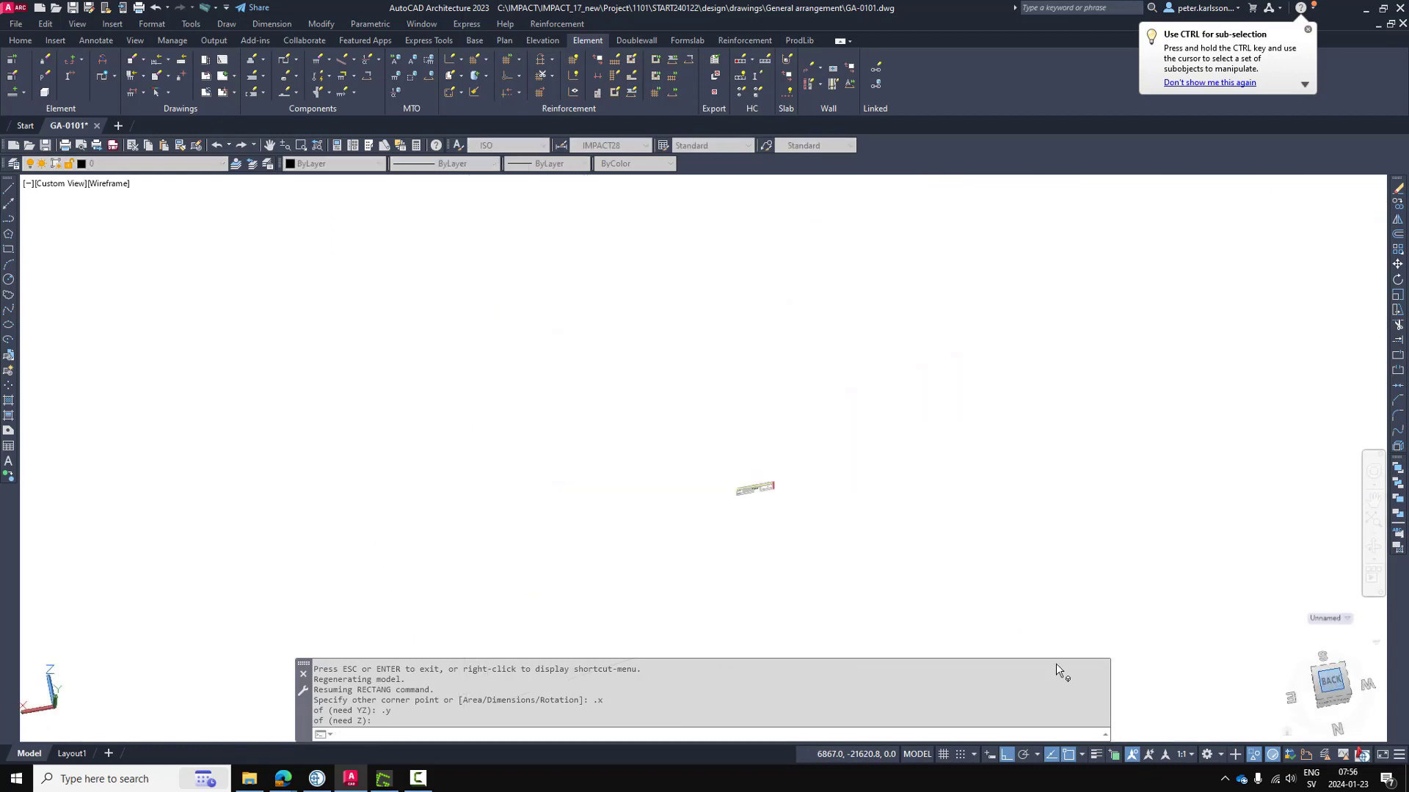
scroll(675, 470, up, 12)
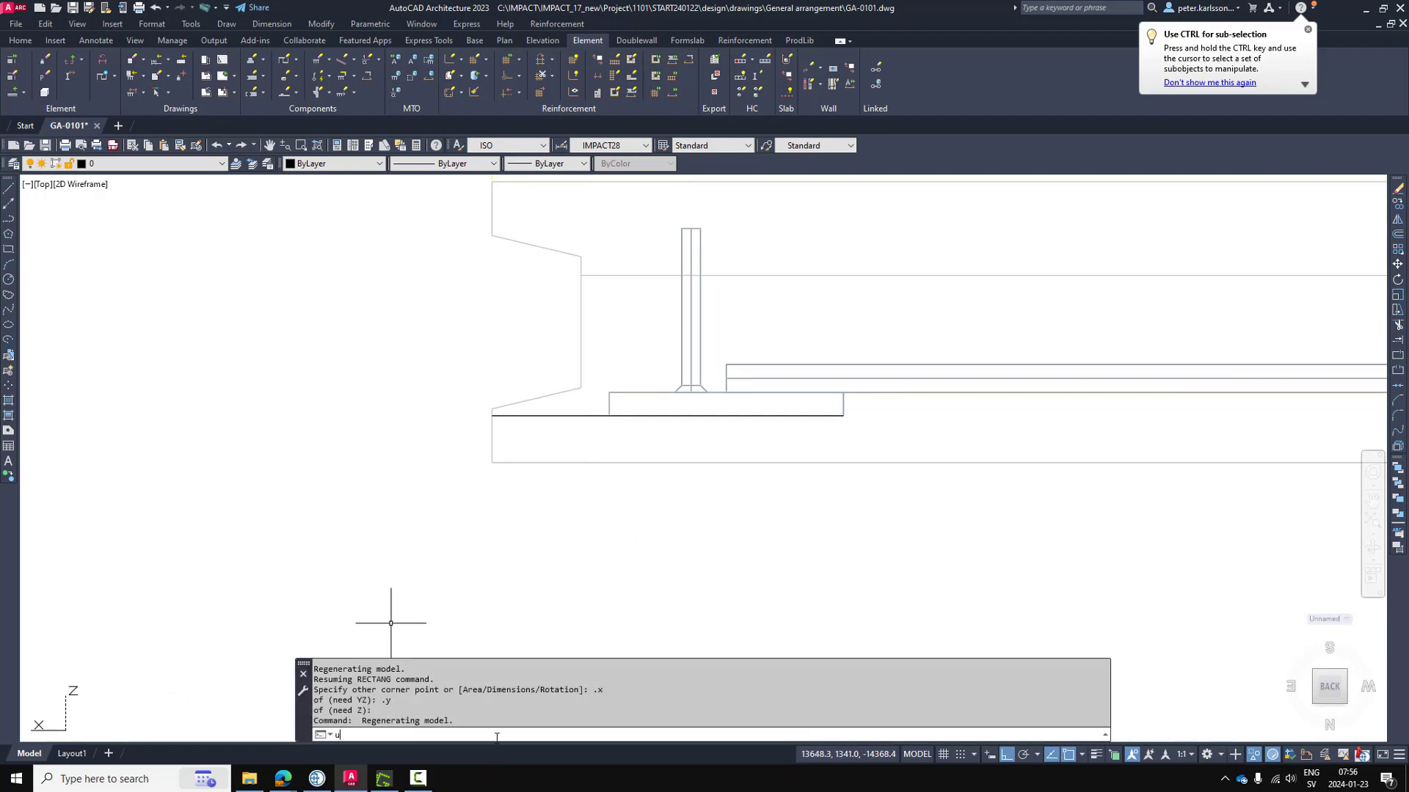
key(Return)
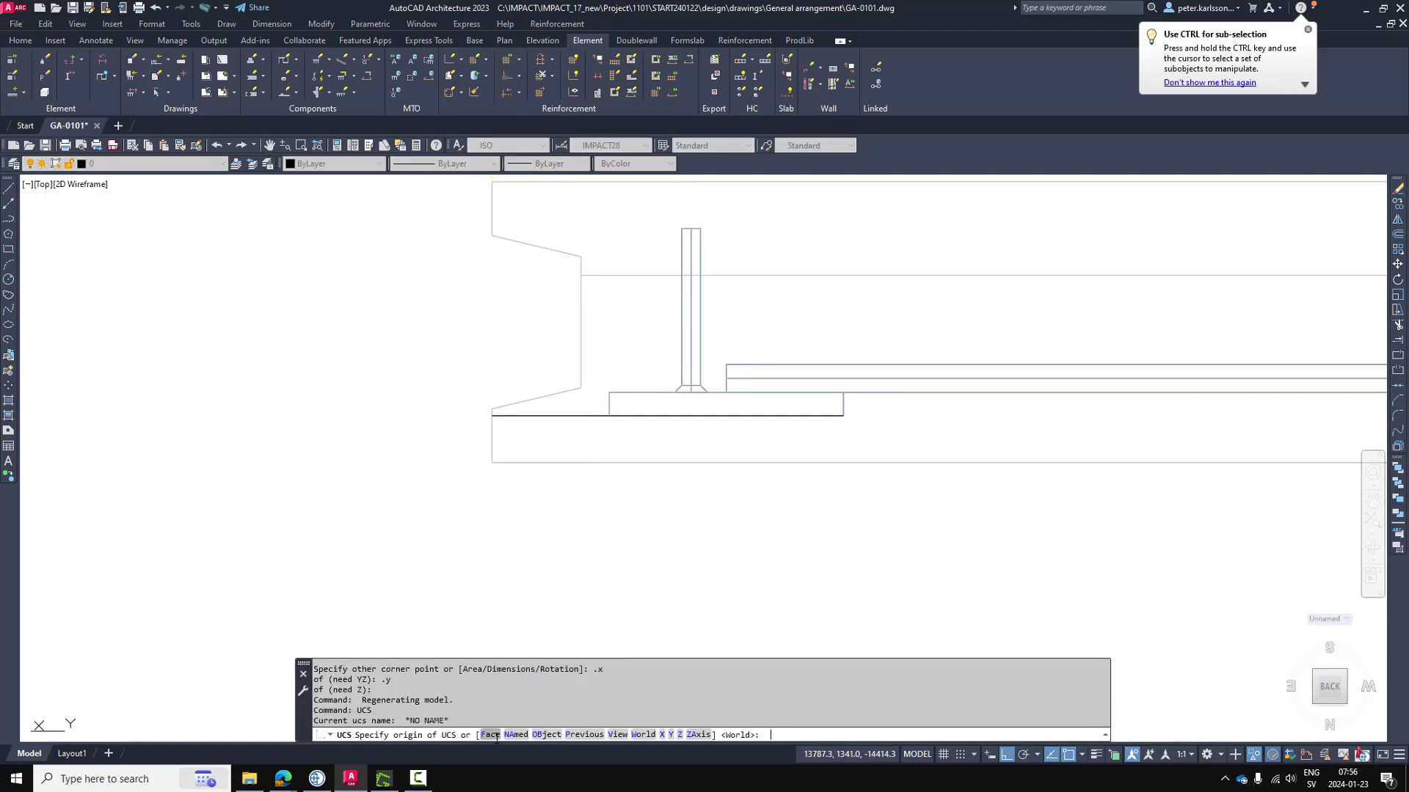
key(Return)
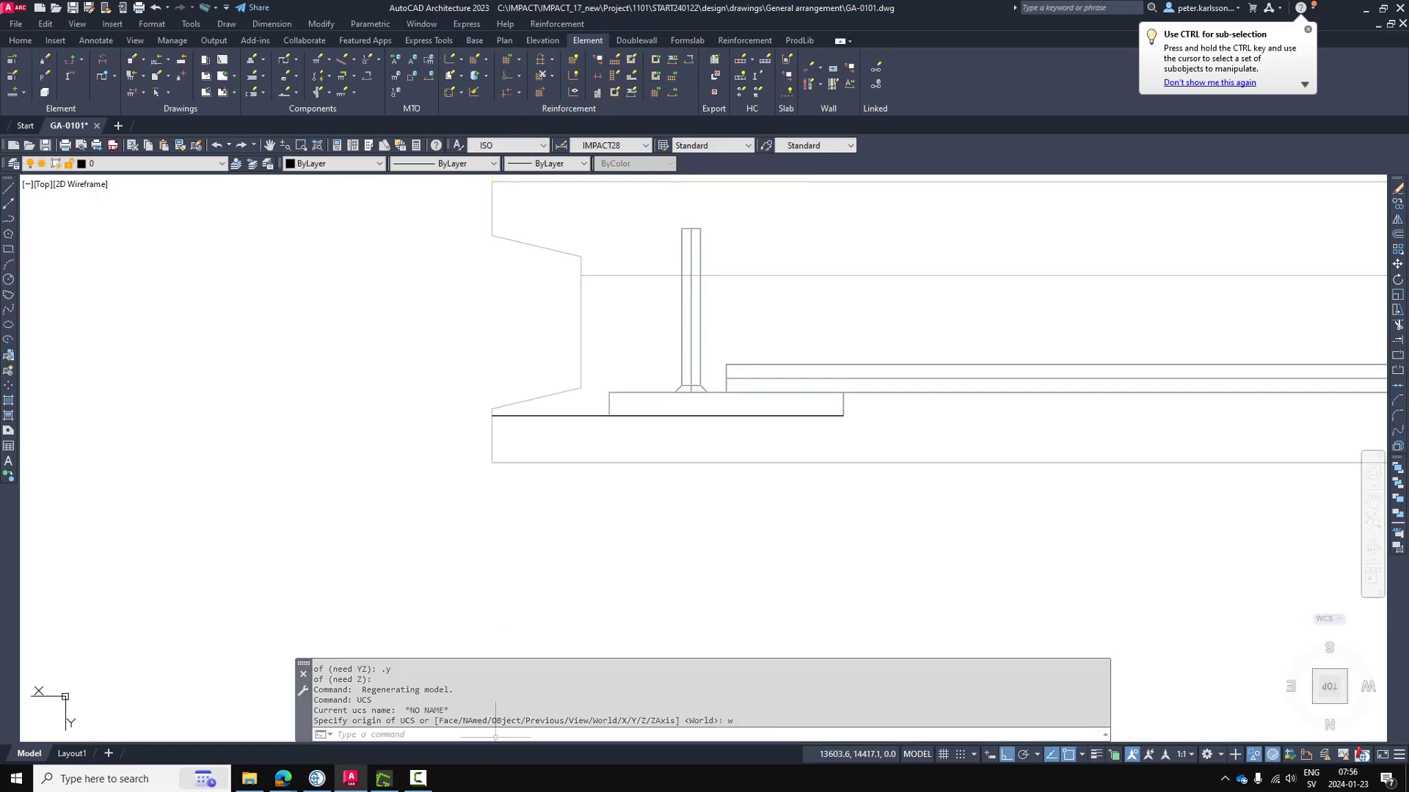
Move the rectangle 20 straight outward from the cast-in plate onto the wall's outer face
click(558, 416)
text(m)
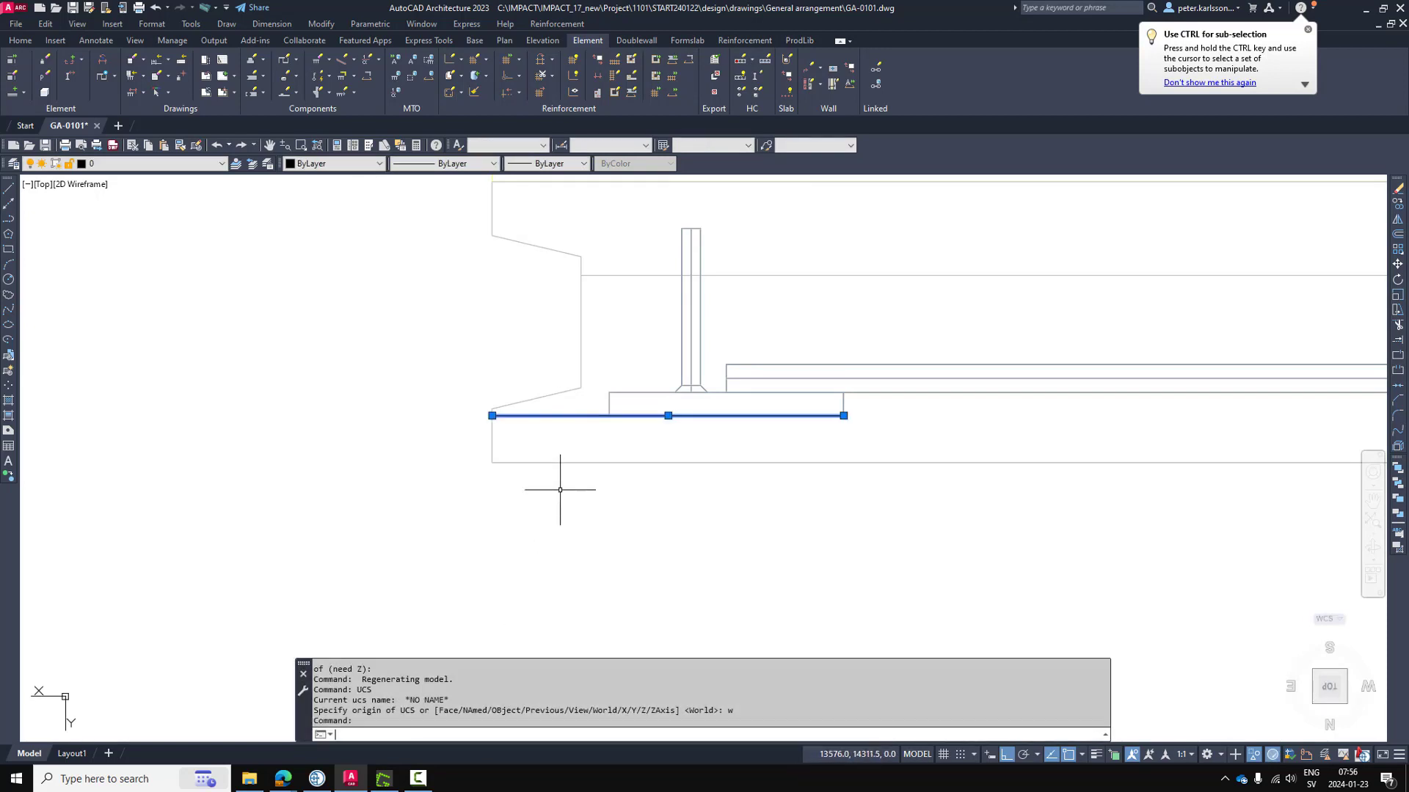
key(Return)
click(339, 314)
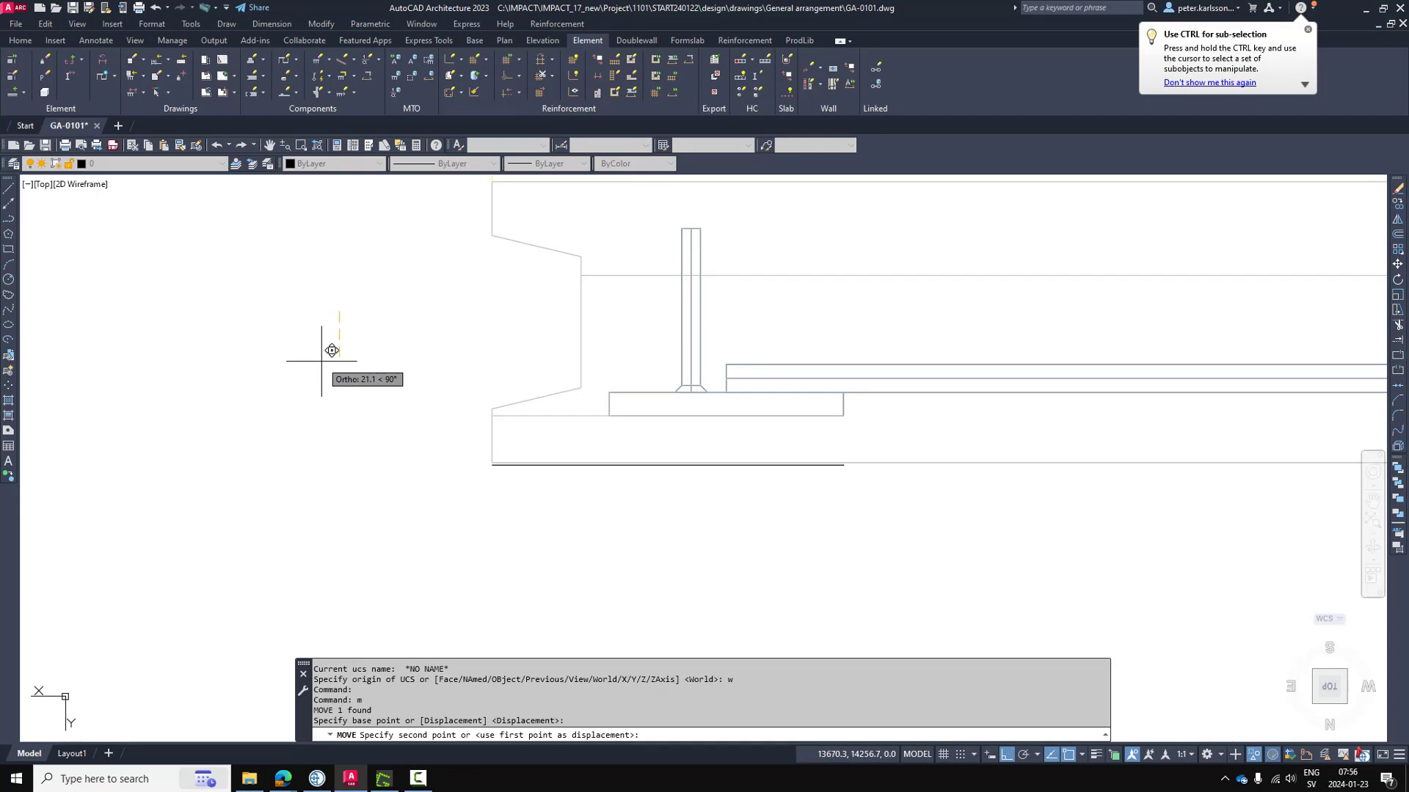
text(20)
key(Return)
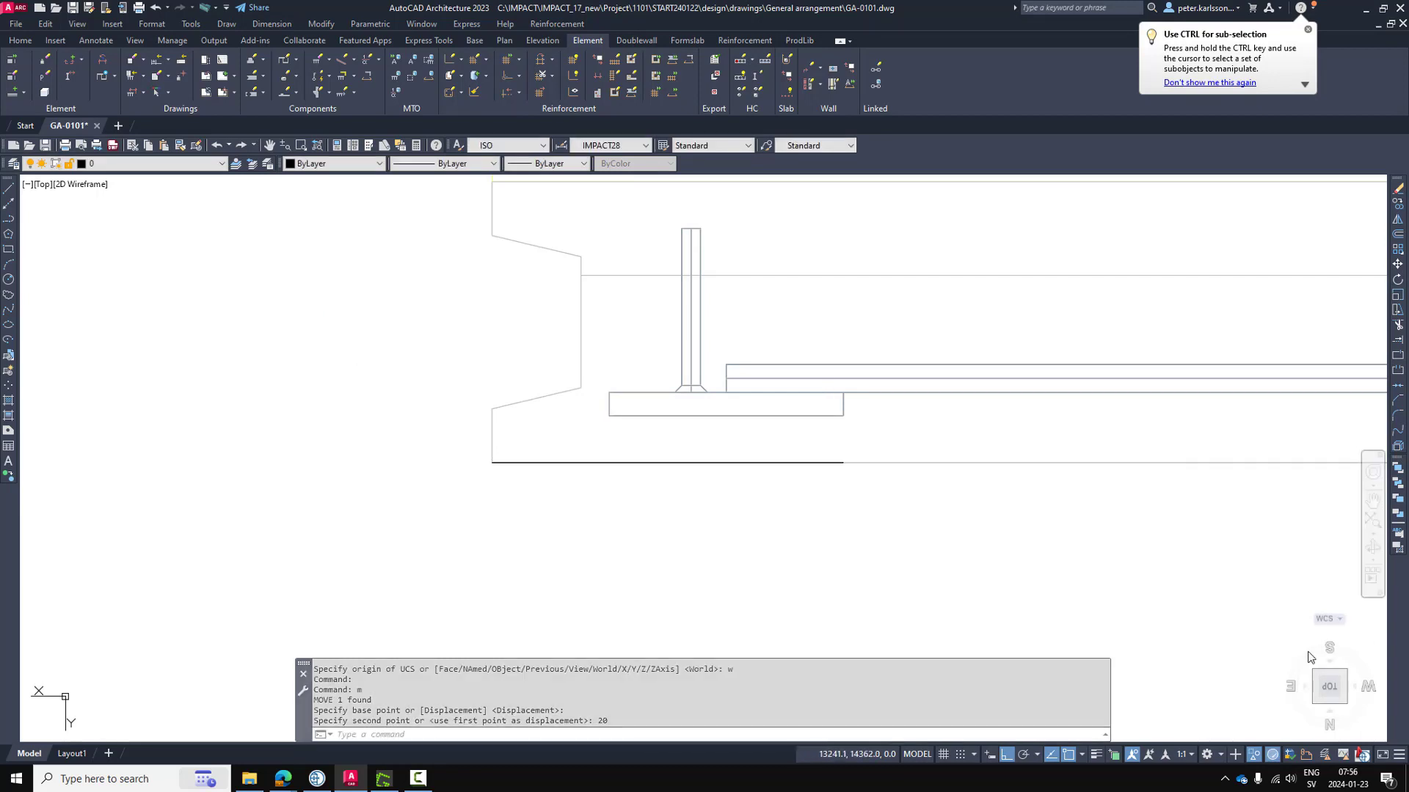
Set up a rectangular recess in the wall element with countersinking 20 and its height specified on-screen
click(1319, 703)
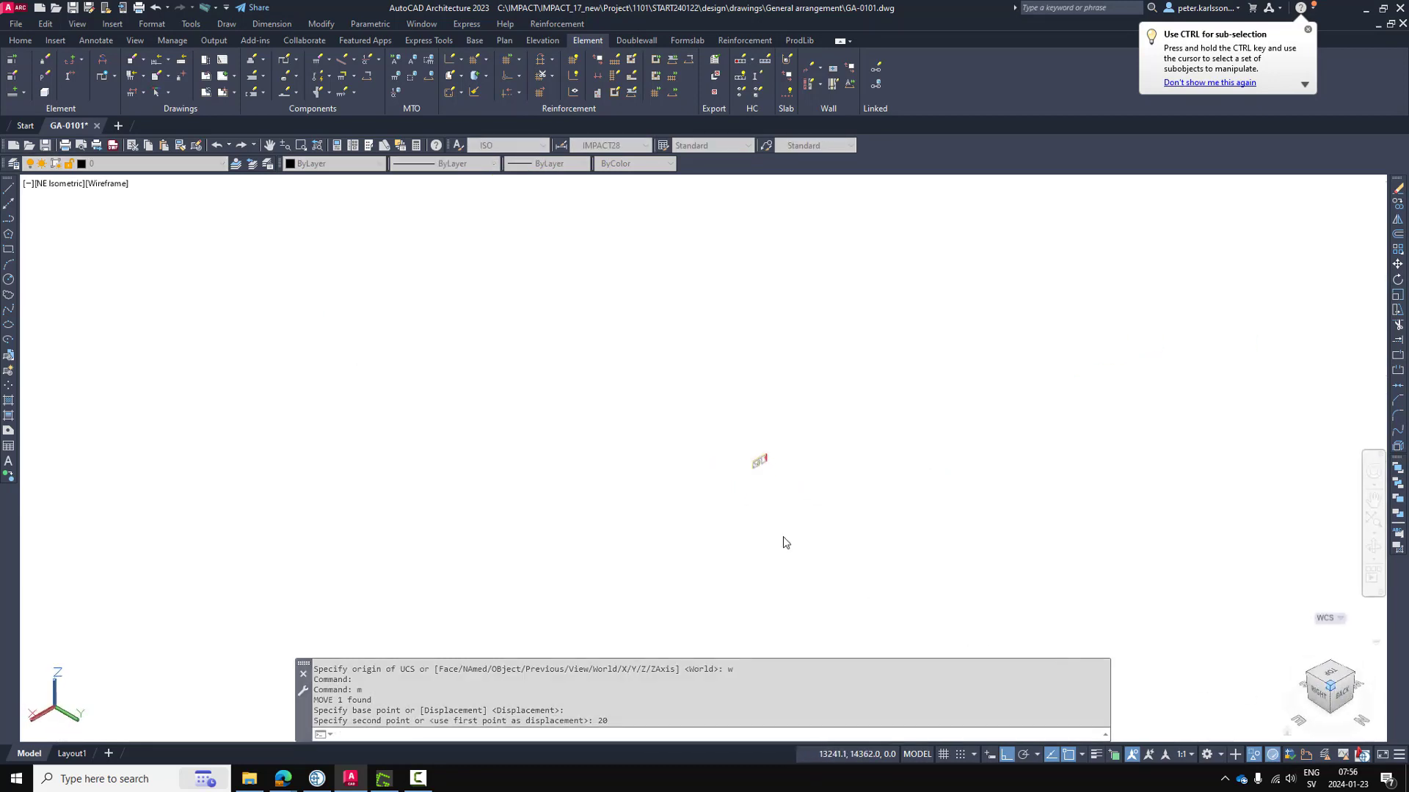
scroll(708, 450, up, 10)
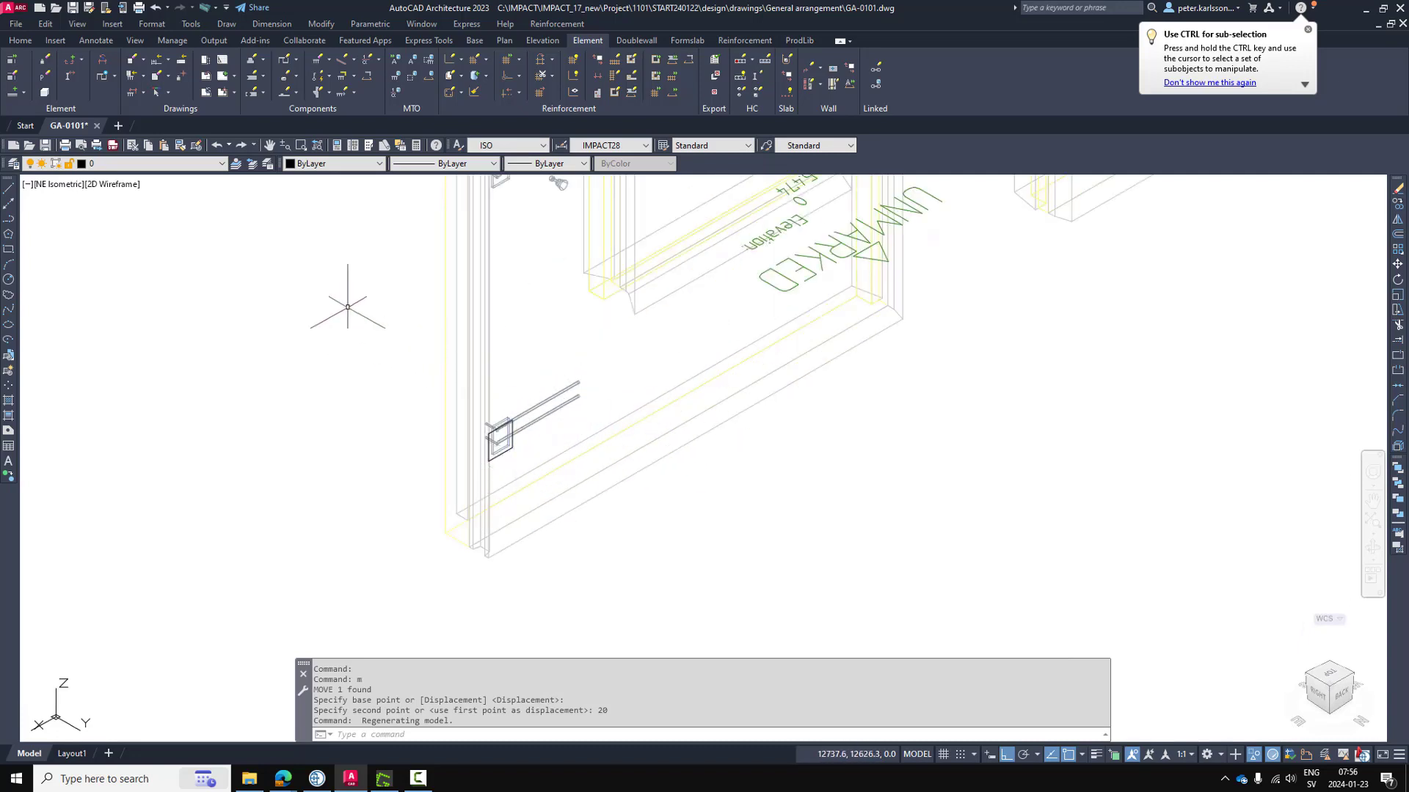
click(295, 76)
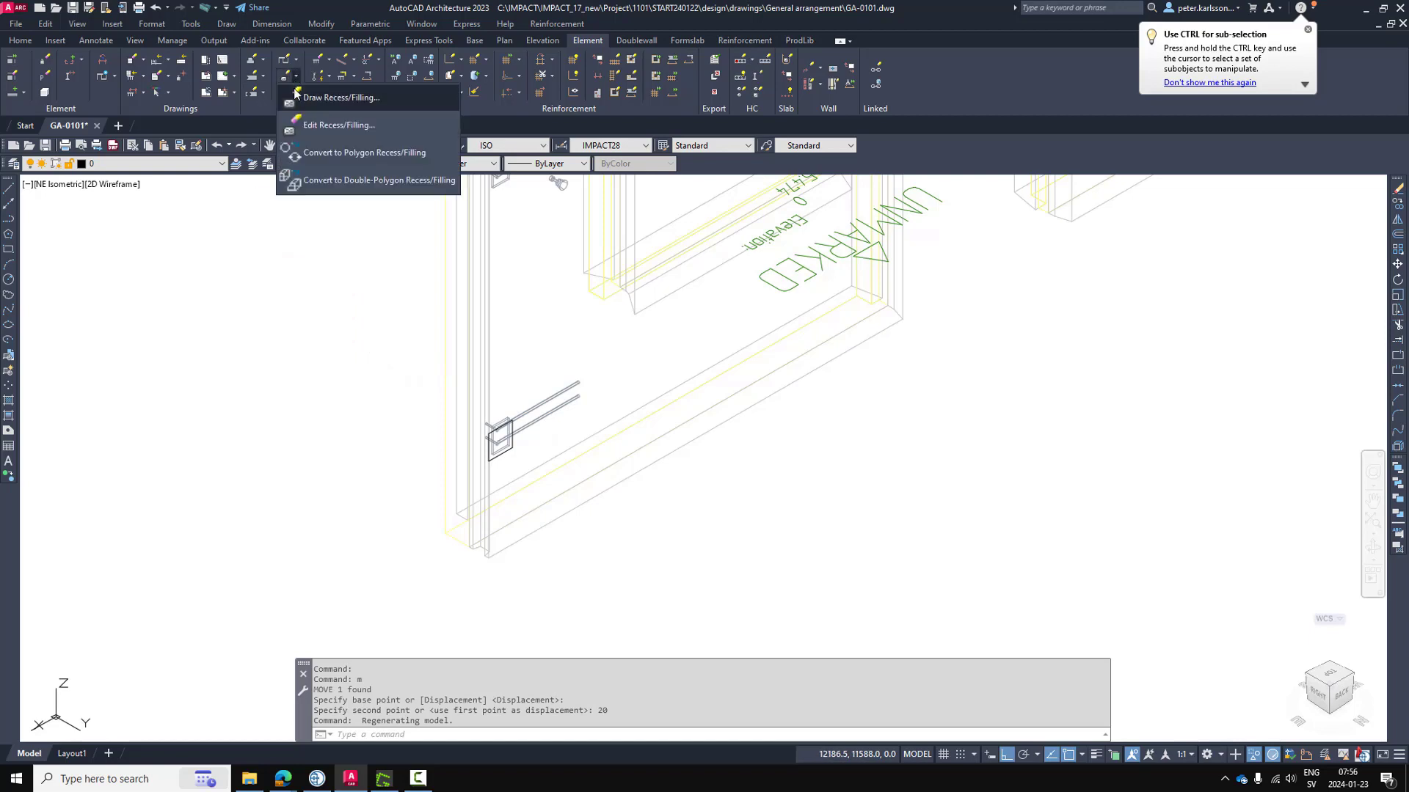
click(333, 101)
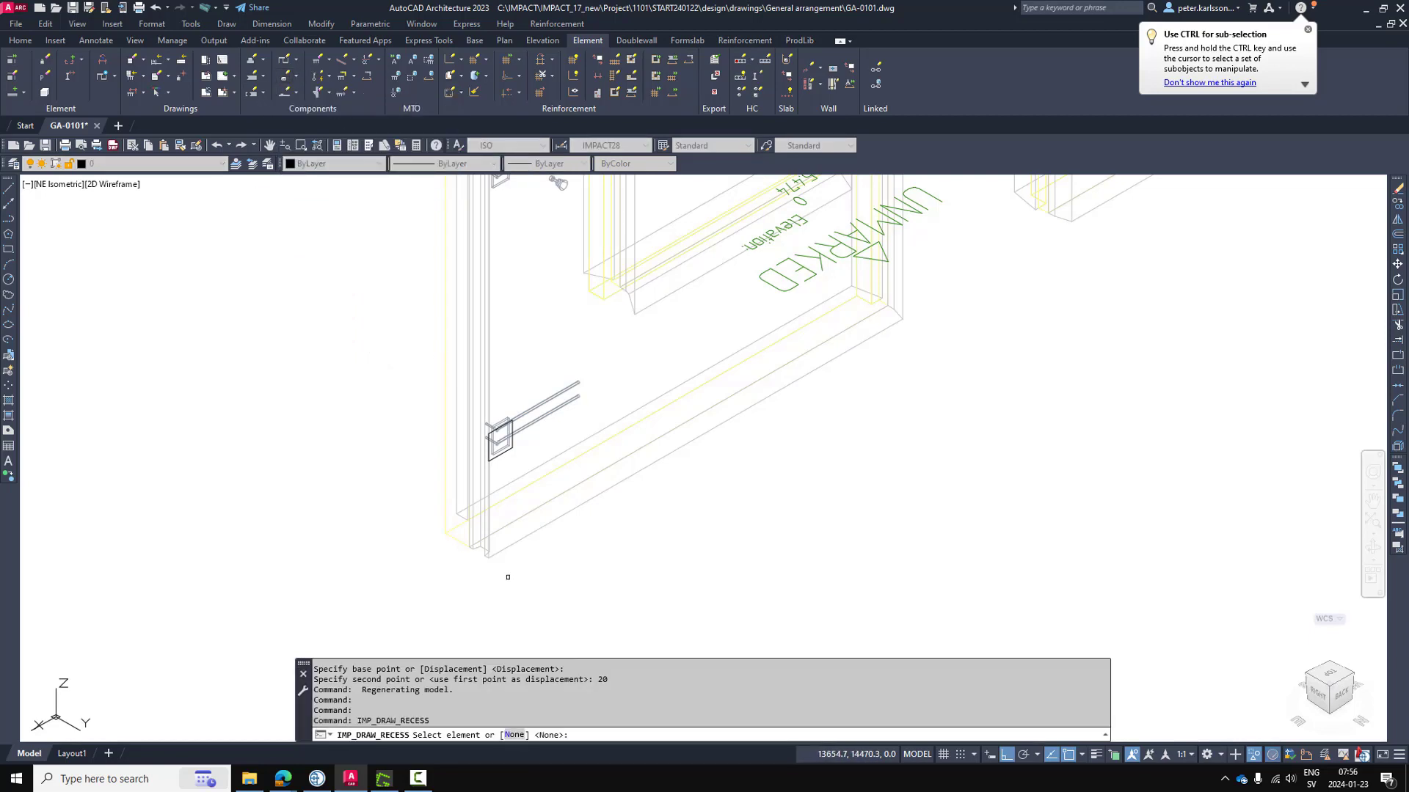
click(571, 522)
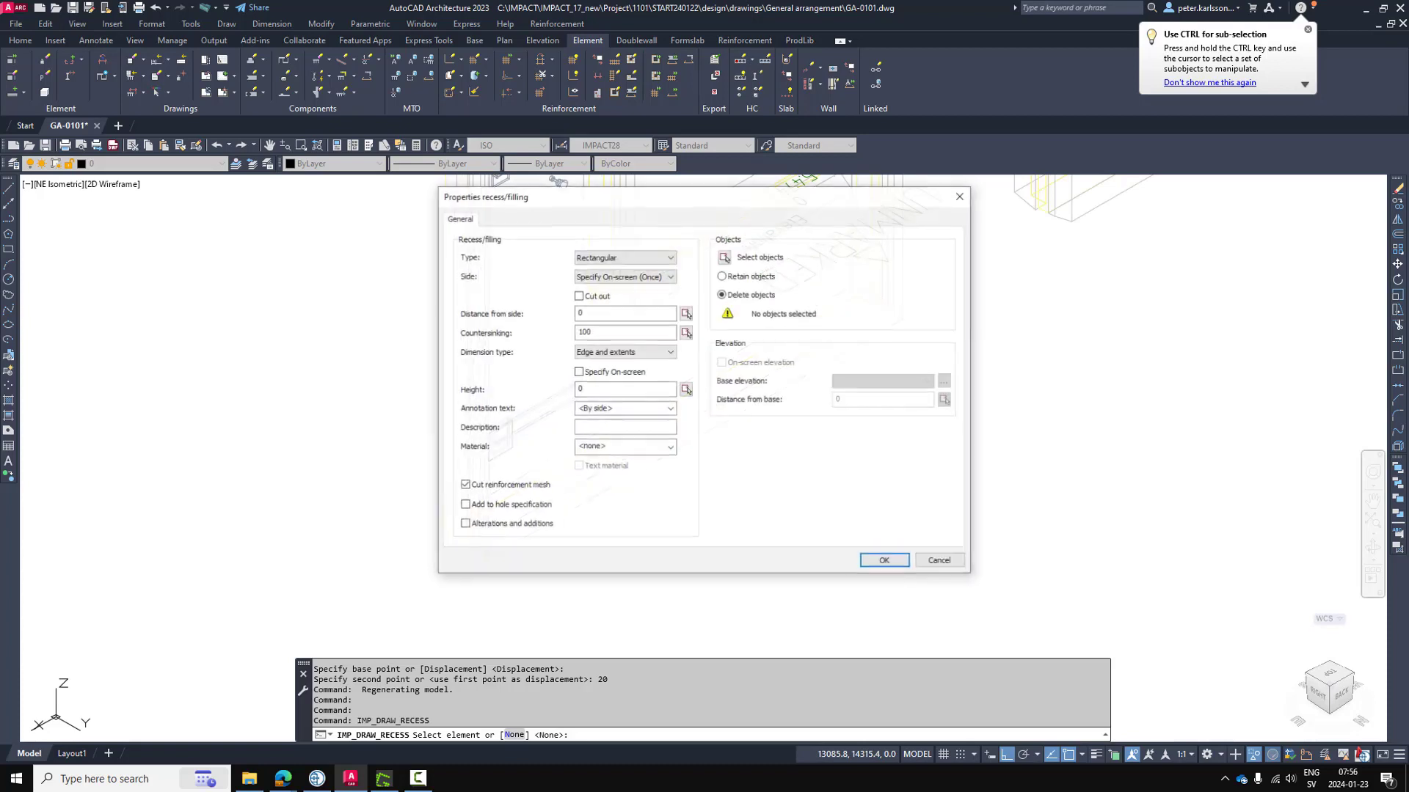
mouse_move(657, 197)
mouse_down()
mouse_move(967, 175)
mouse_move(957, 171)
mouse_up()
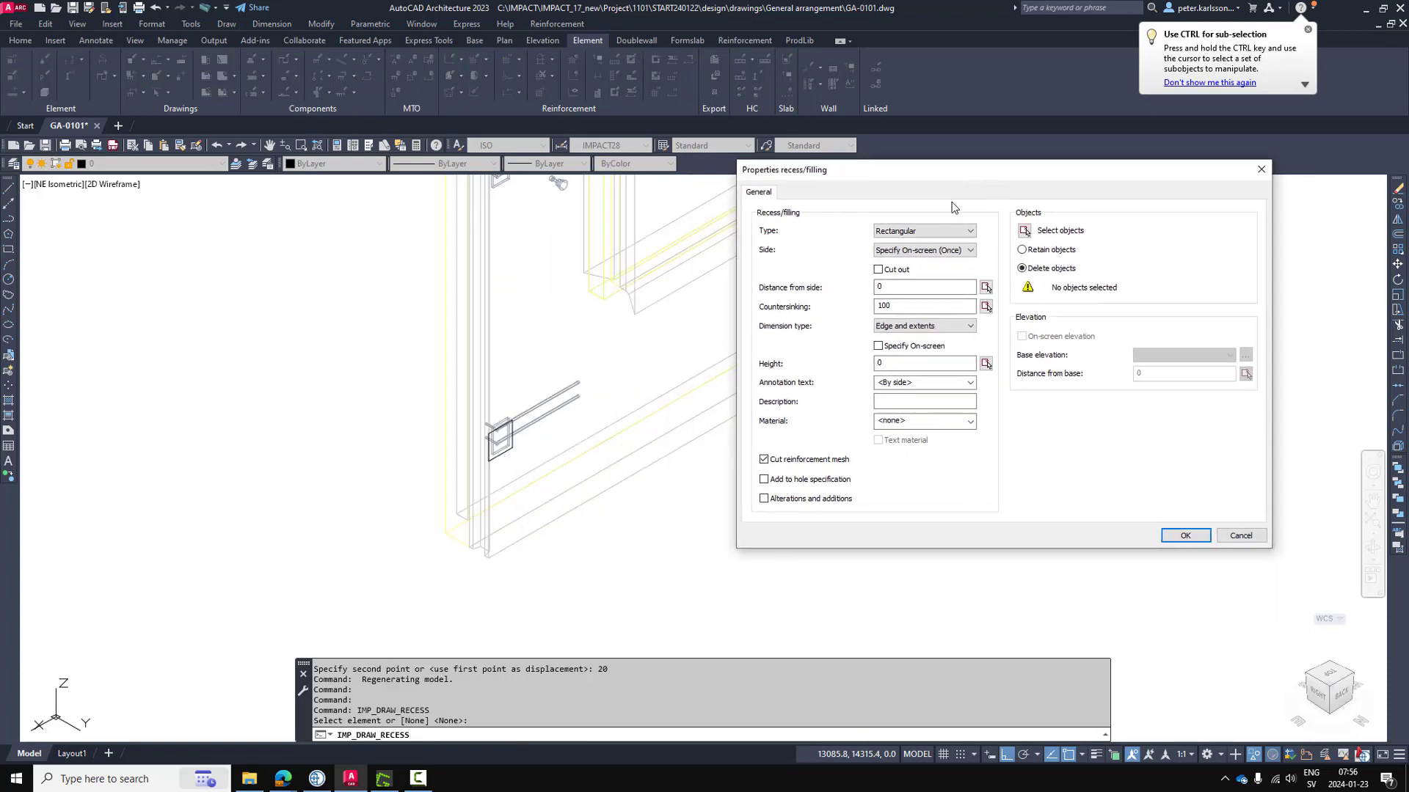
double_click(902, 306)
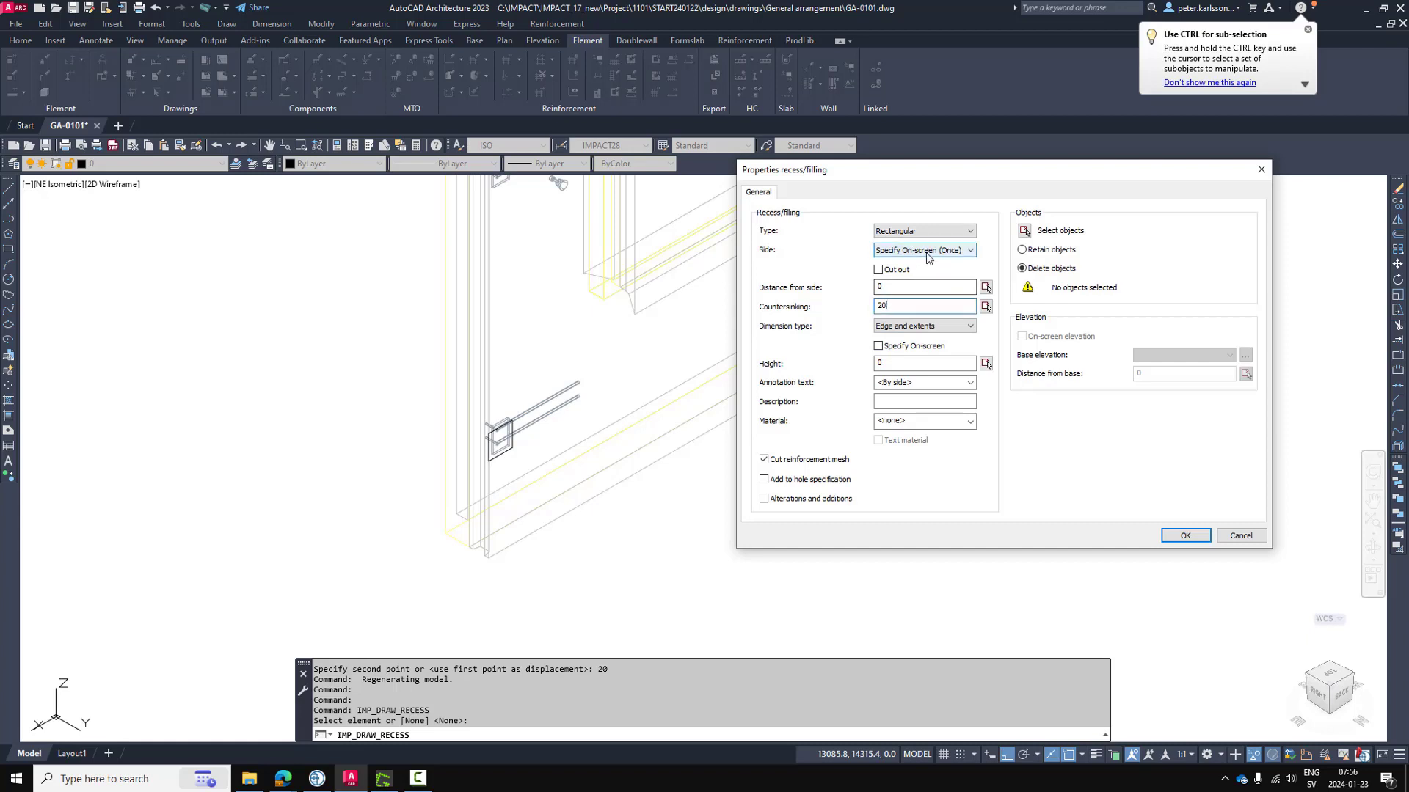
click(879, 346)
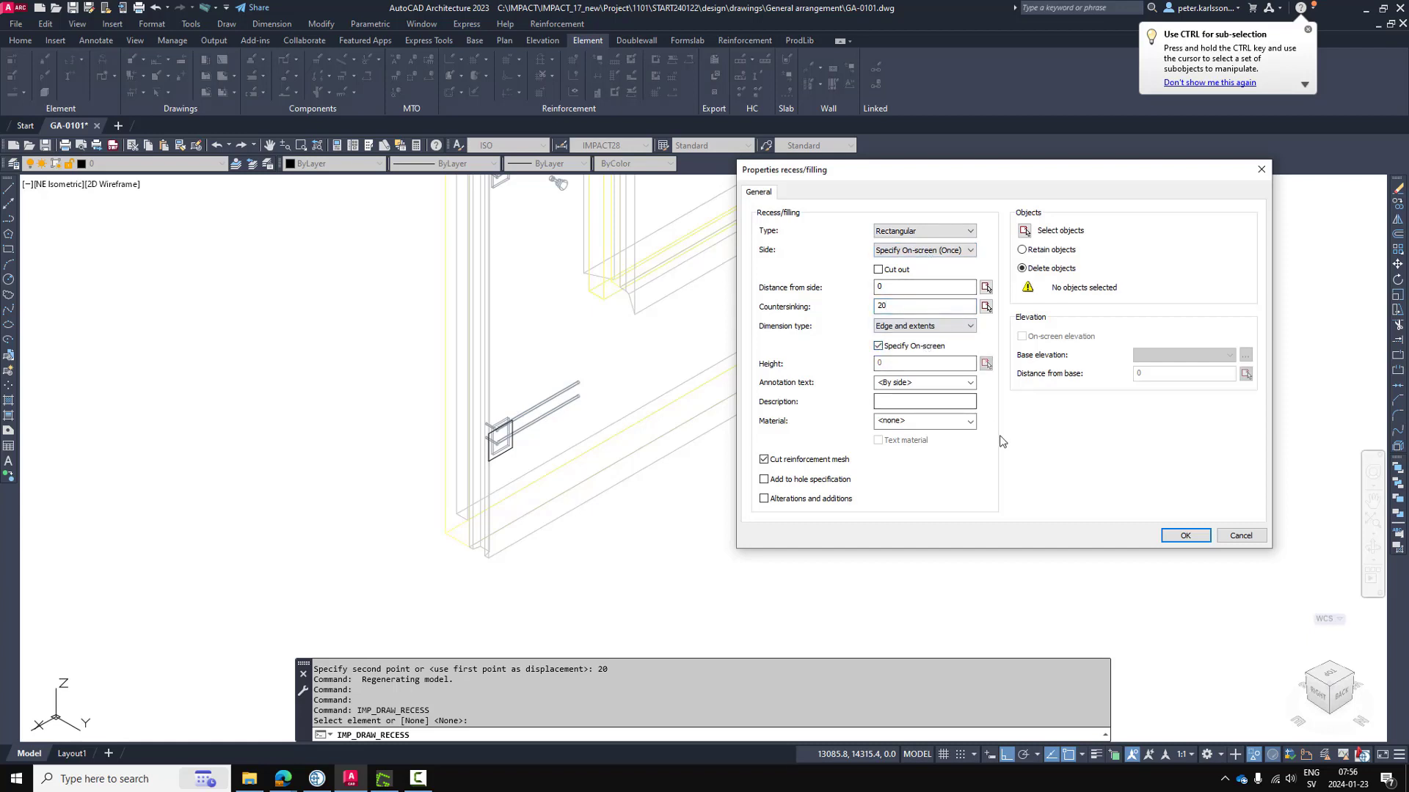
click(1185, 536)
Draw the recess on the wall's outer face from the rectangle's lower inner corner to its upper corner at the wall end, and accept the lift update
scroll(660, 582, down, 4)
scroll(778, 589, up, 2)
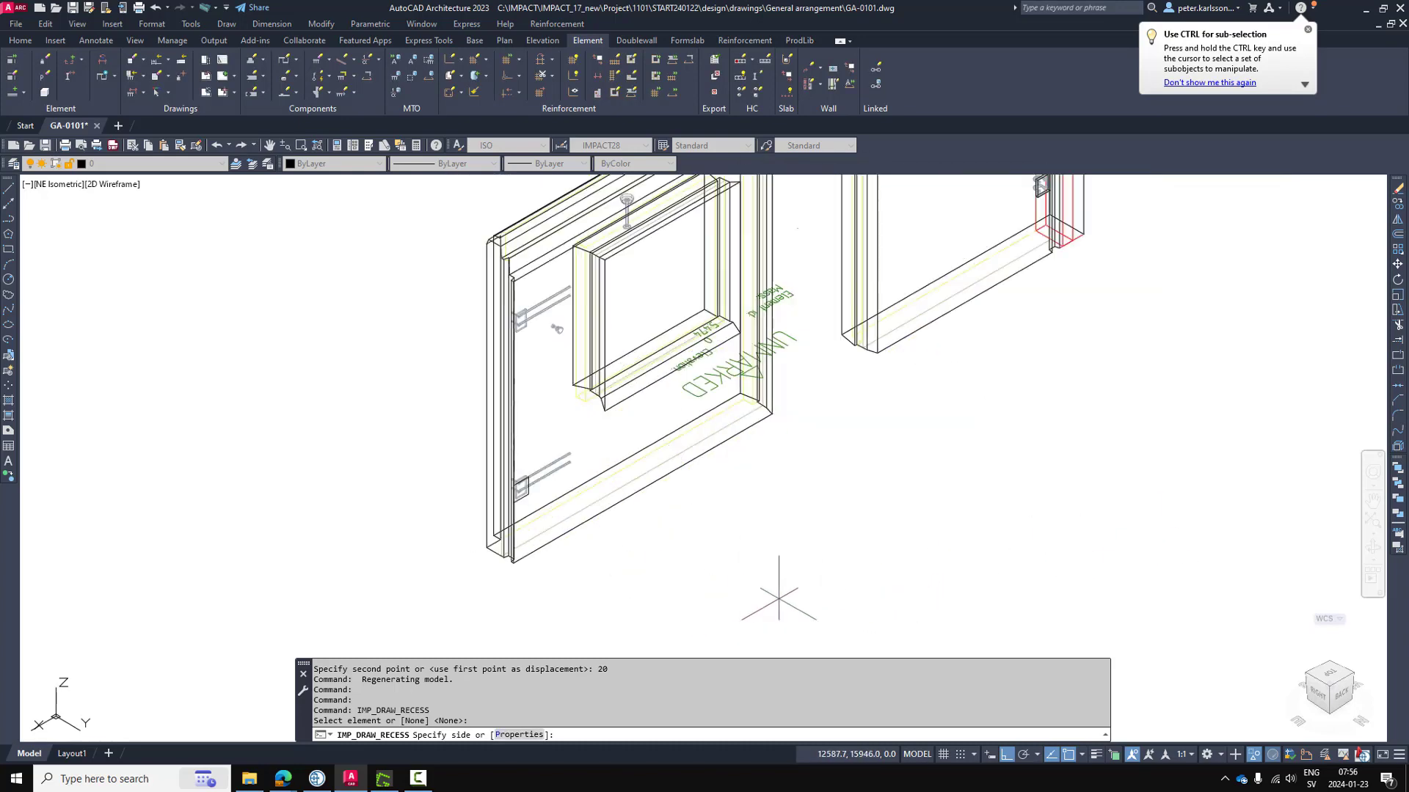
click(619, 452)
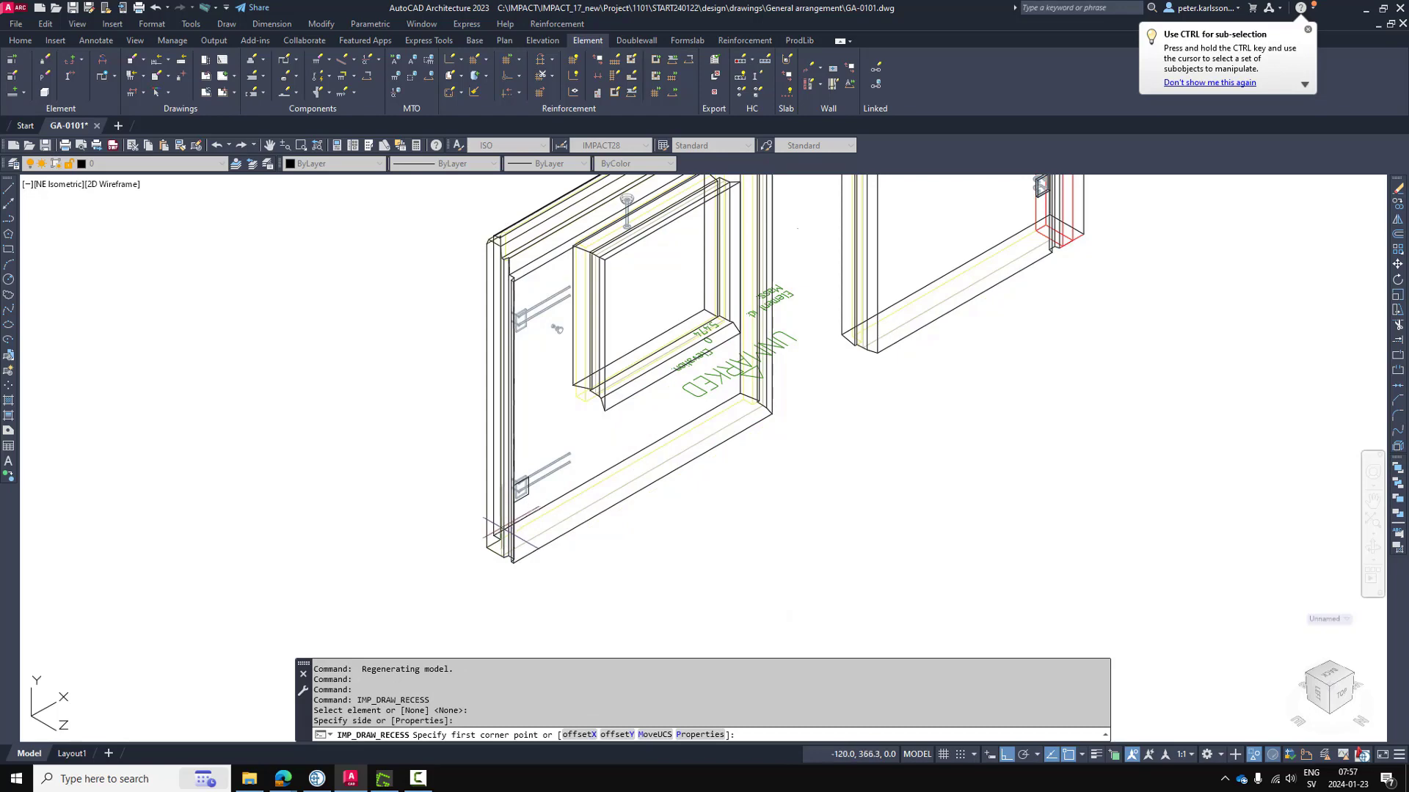
scroll(506, 534, up, 3)
scroll(547, 437, up, 3)
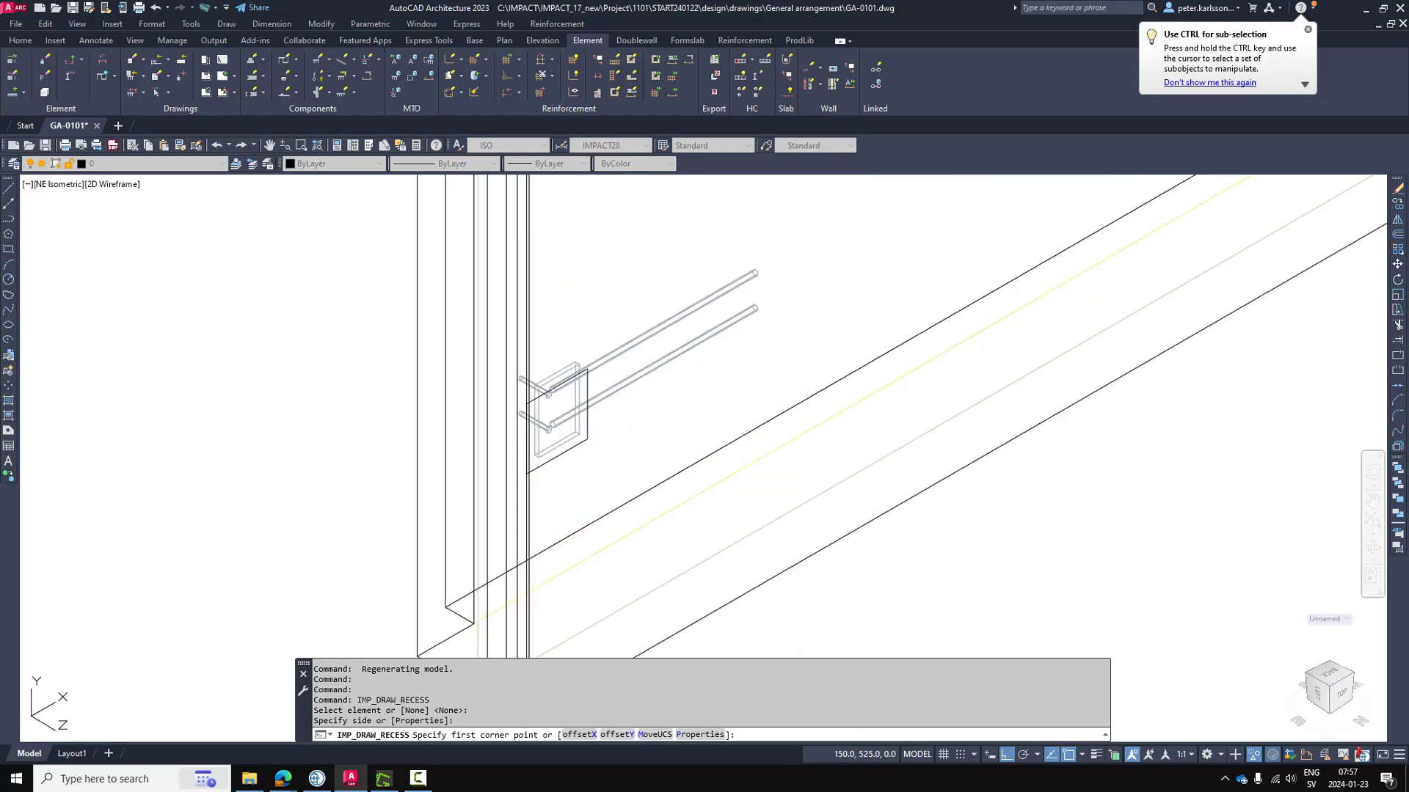
click(587, 439)
scroll(550, 430, up, 4)
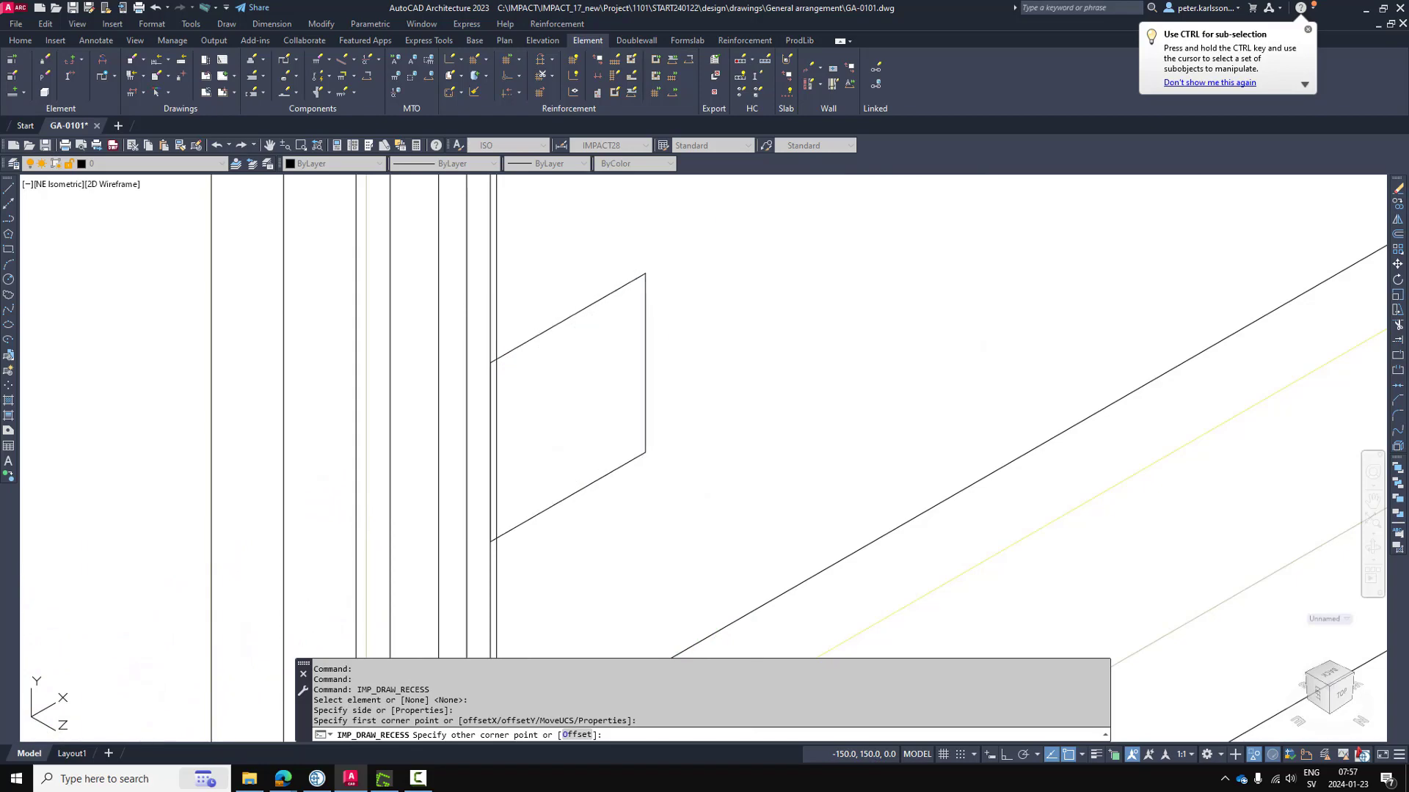
click(491, 363)
scroll(465, 380, down, 3)
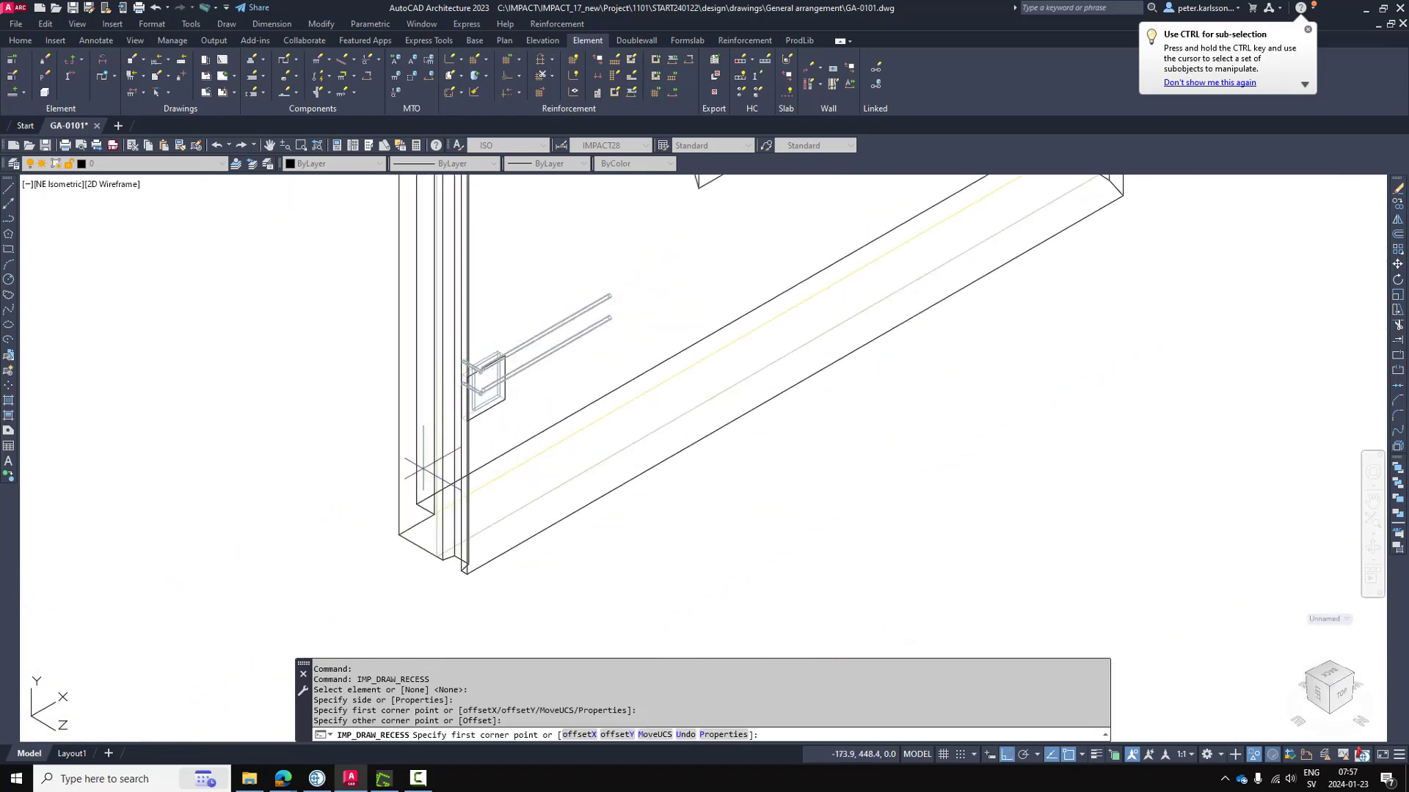
scroll(539, 513, down, 4)
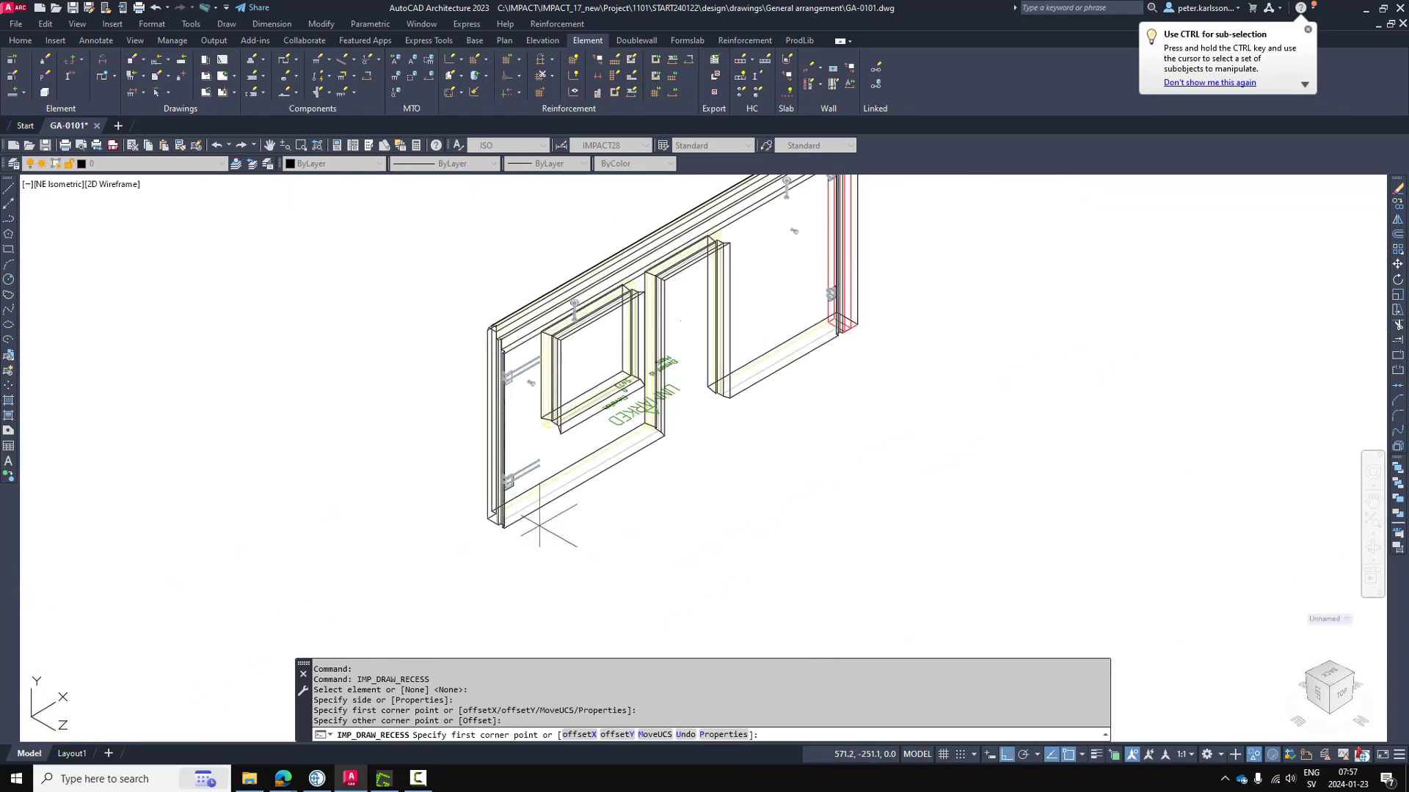
key(Return)
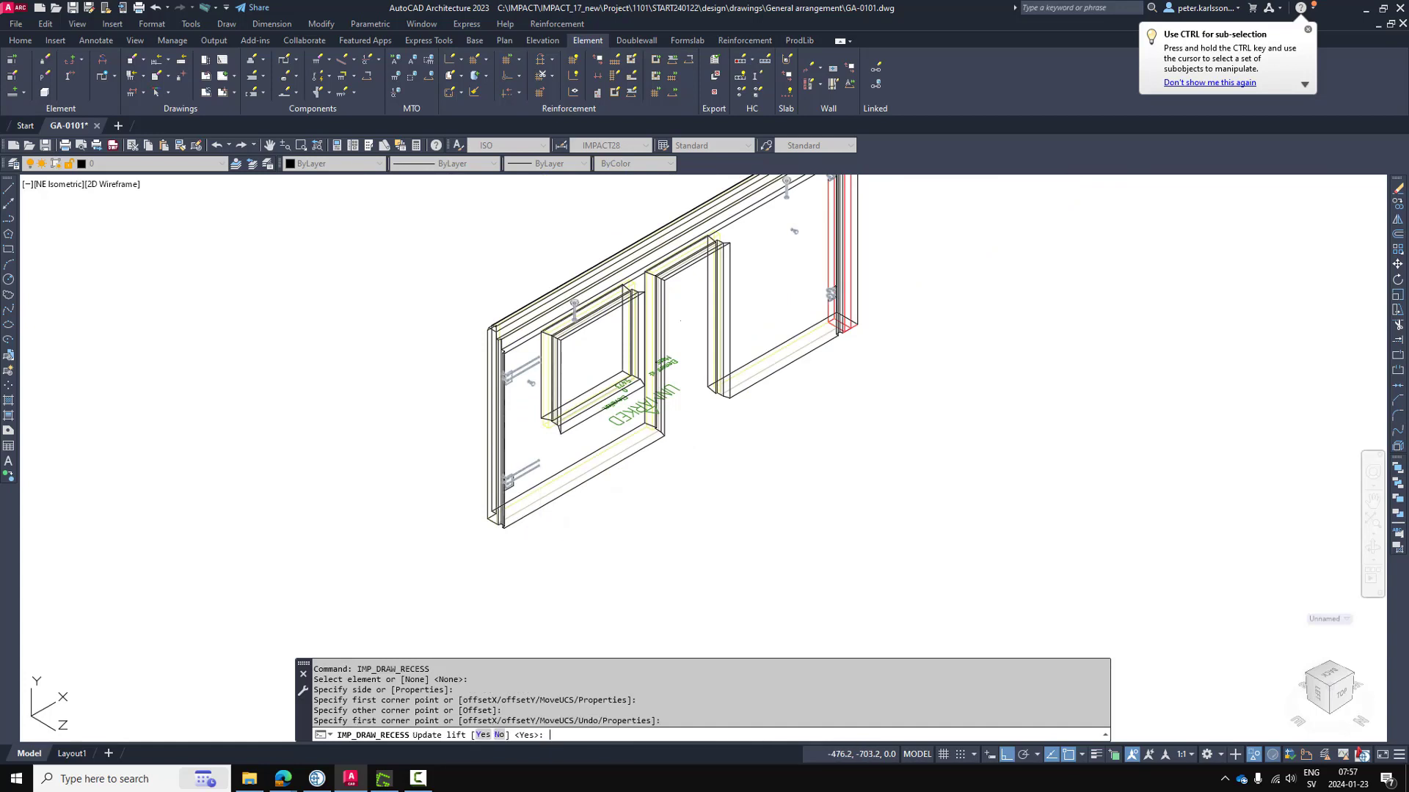
key(Return)
Erase the outline rectangle at the wall's lower cast-in plate
scroll(536, 490, up, 4)
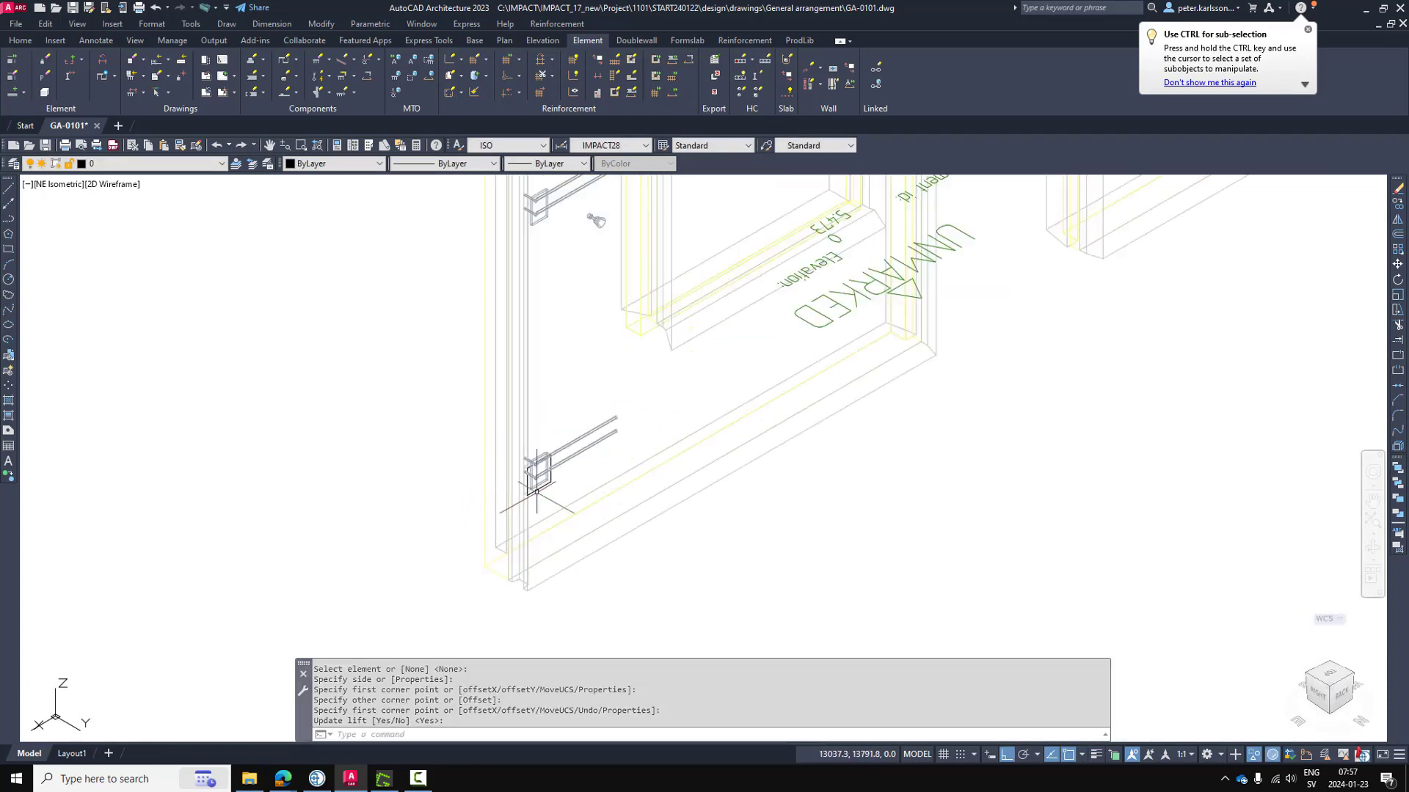
scroll(537, 490, up, 4)
scroll(545, 478, down, 3)
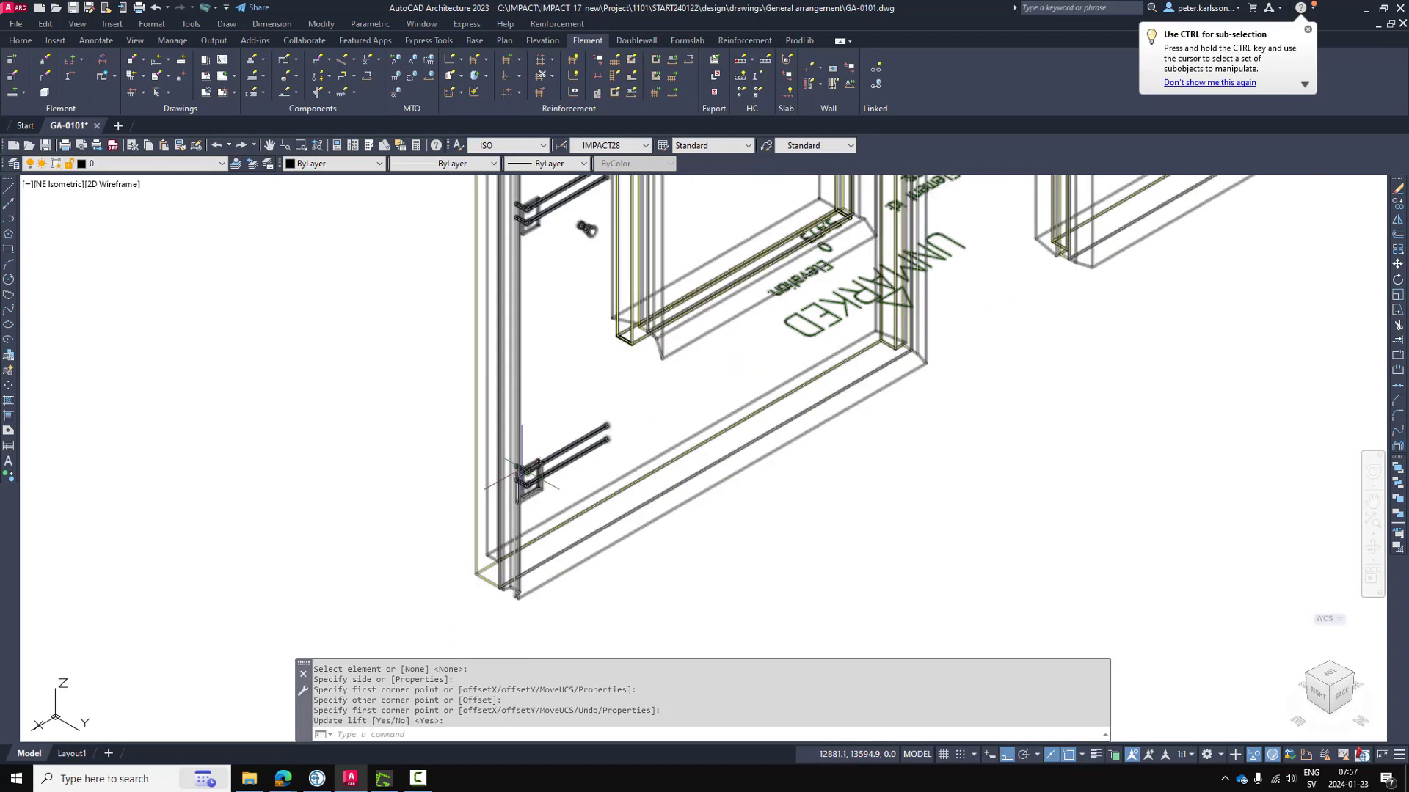
scroll(524, 531, down, 3)
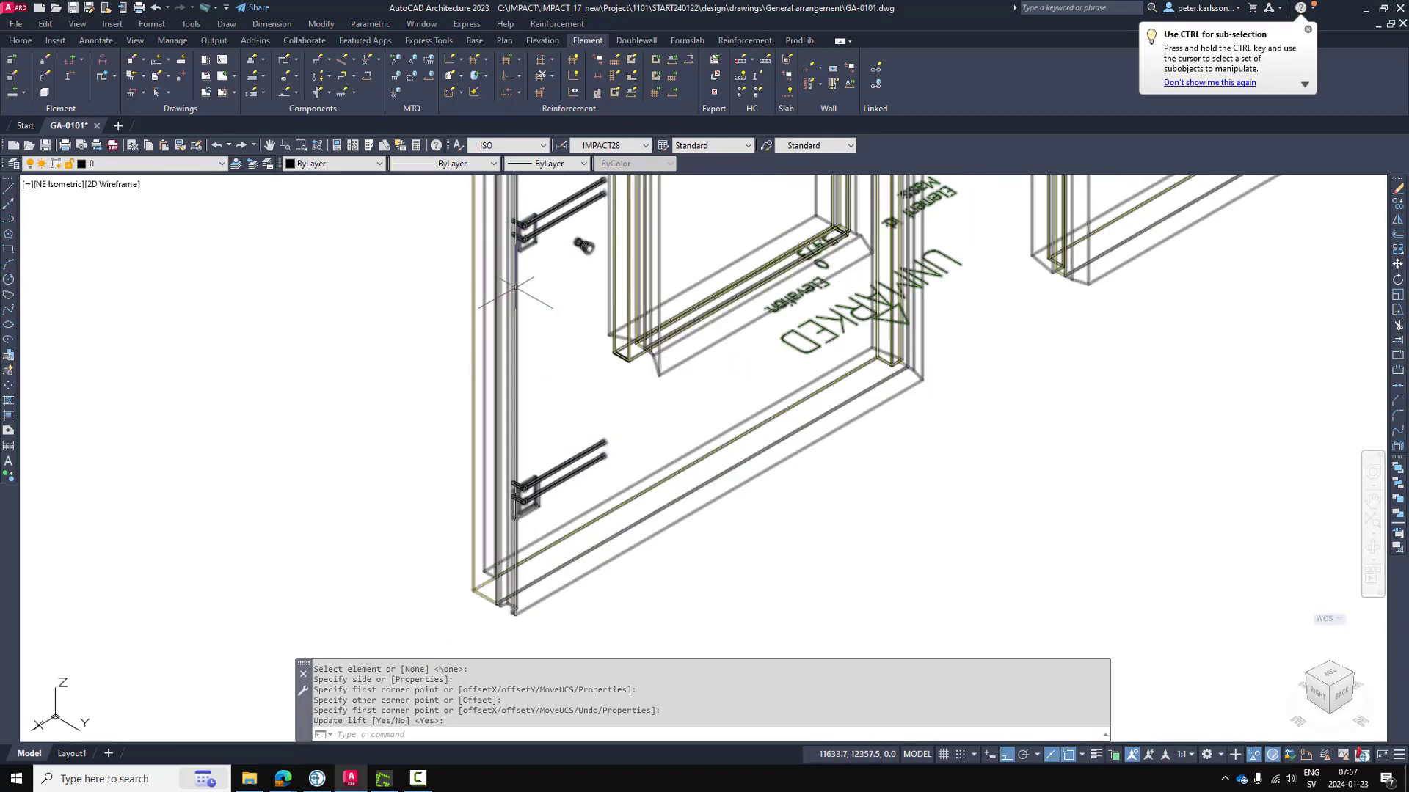
scroll(472, 440, down, 4)
scroll(487, 409, up, 6)
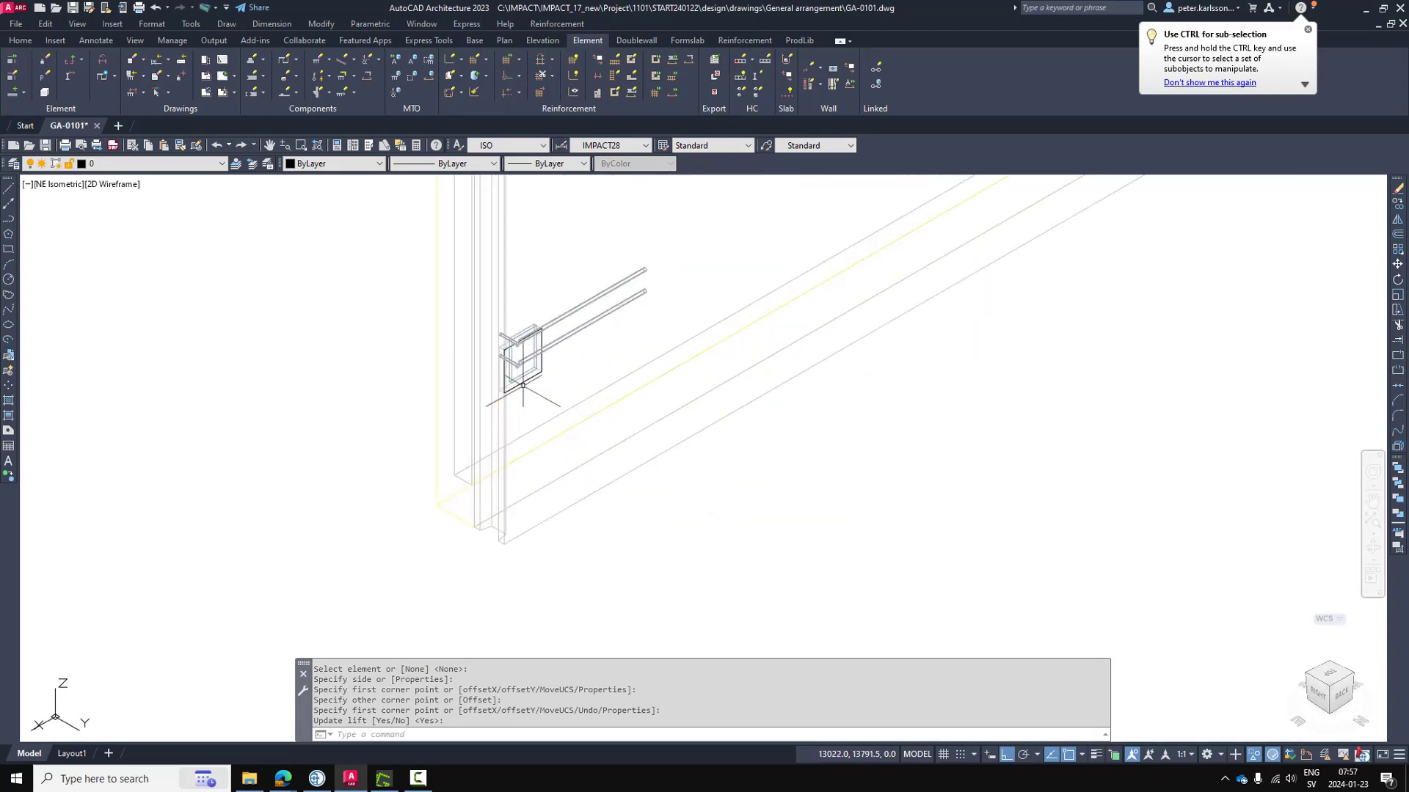
key(Delete)
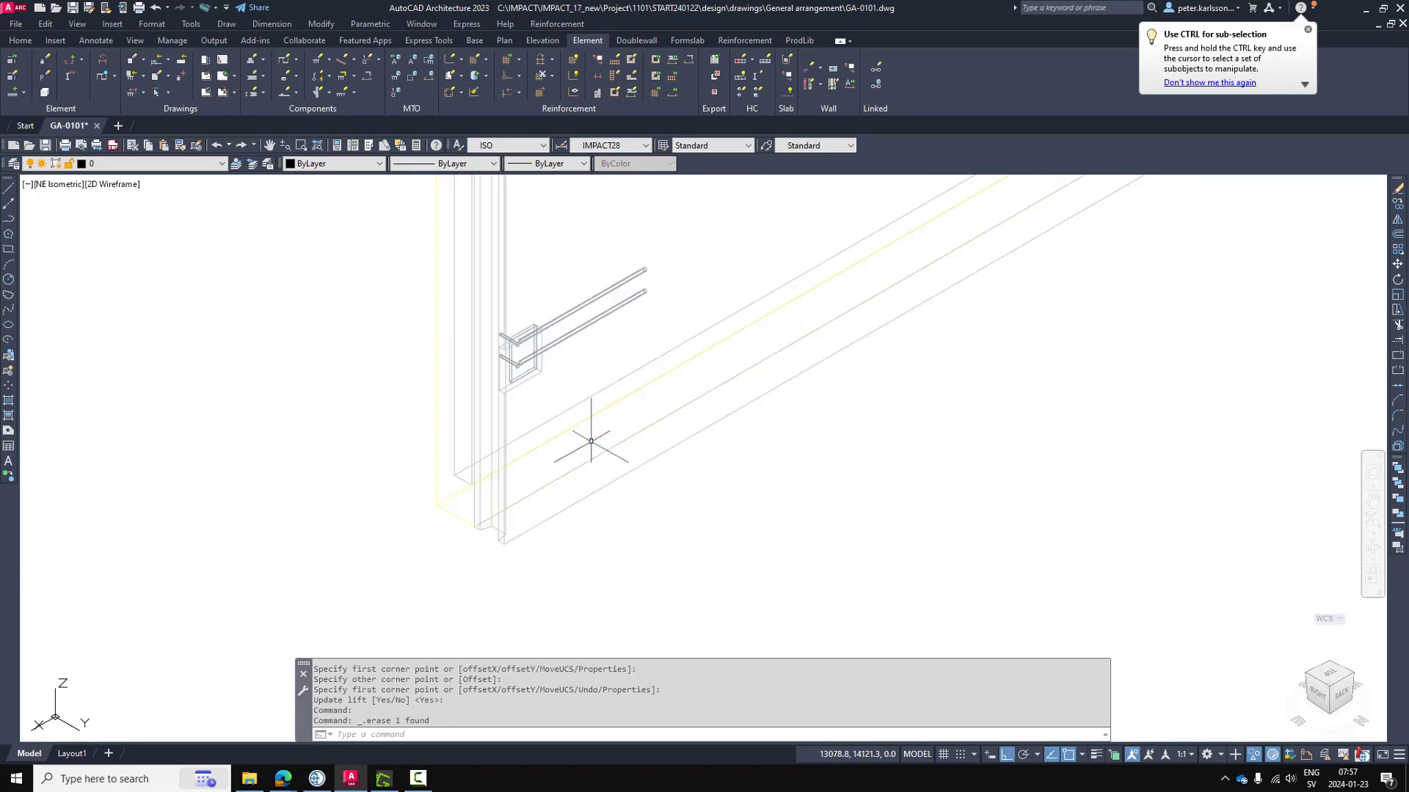
End the object isolation of the wall element to restore the rest of the building model
scroll(591, 441, down, 3)
right_click(360, 430)
mouse_move(459, 515)
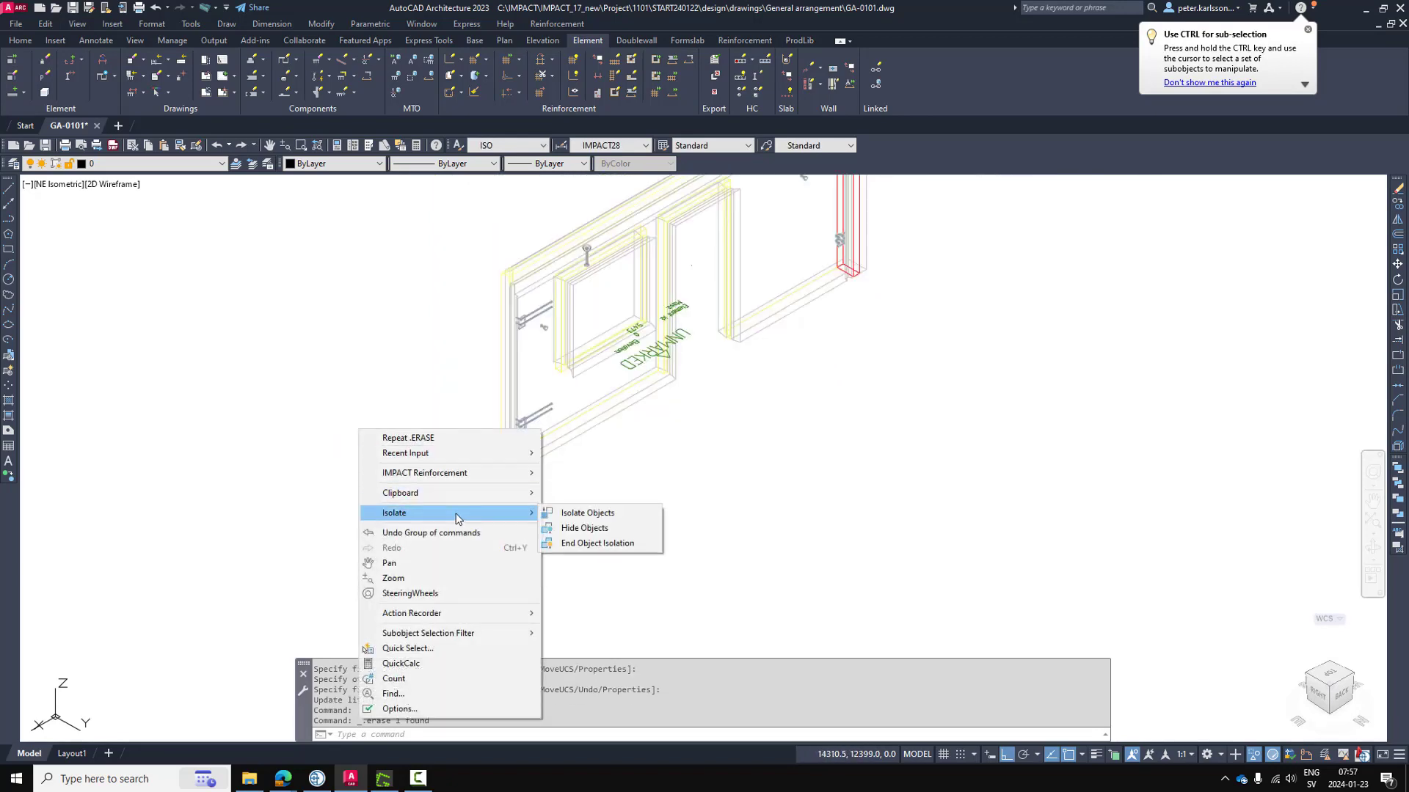
click(591, 543)
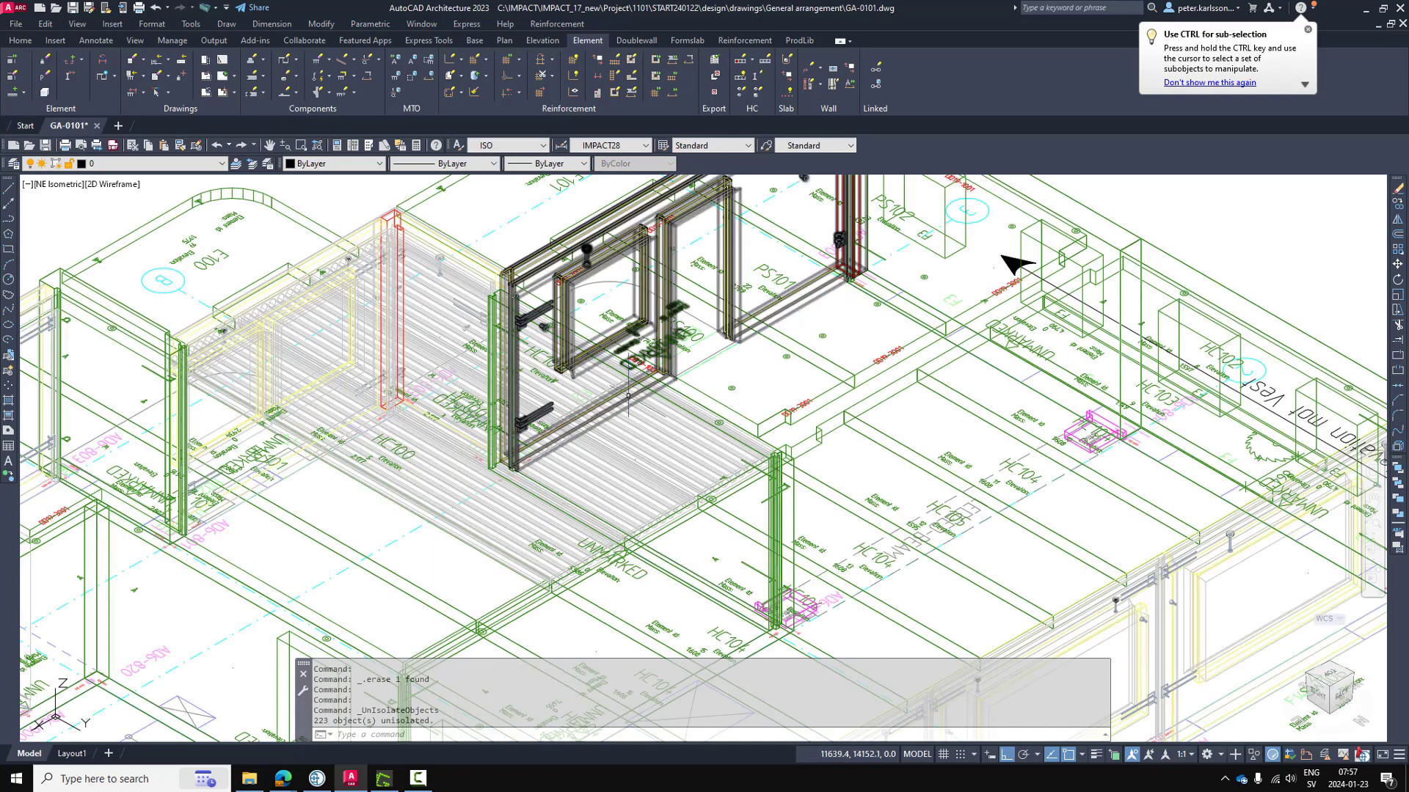
Examine the recessed cast-in plate in the full model and the pair of cast-in plates at the column in another wall corner
scroll(227, 355, up, 8)
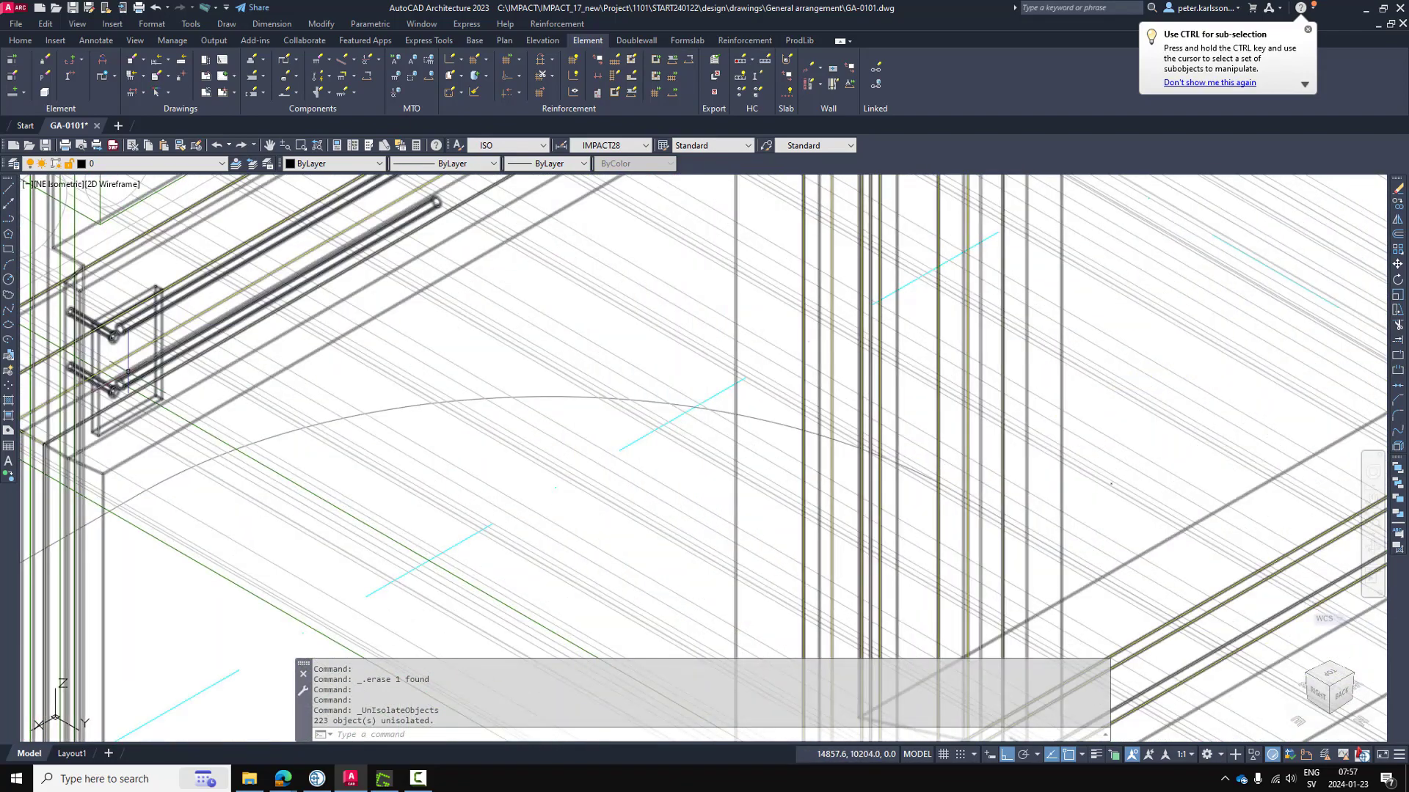
scroll(129, 372, down, 8)
scroll(480, 322, up, 6)
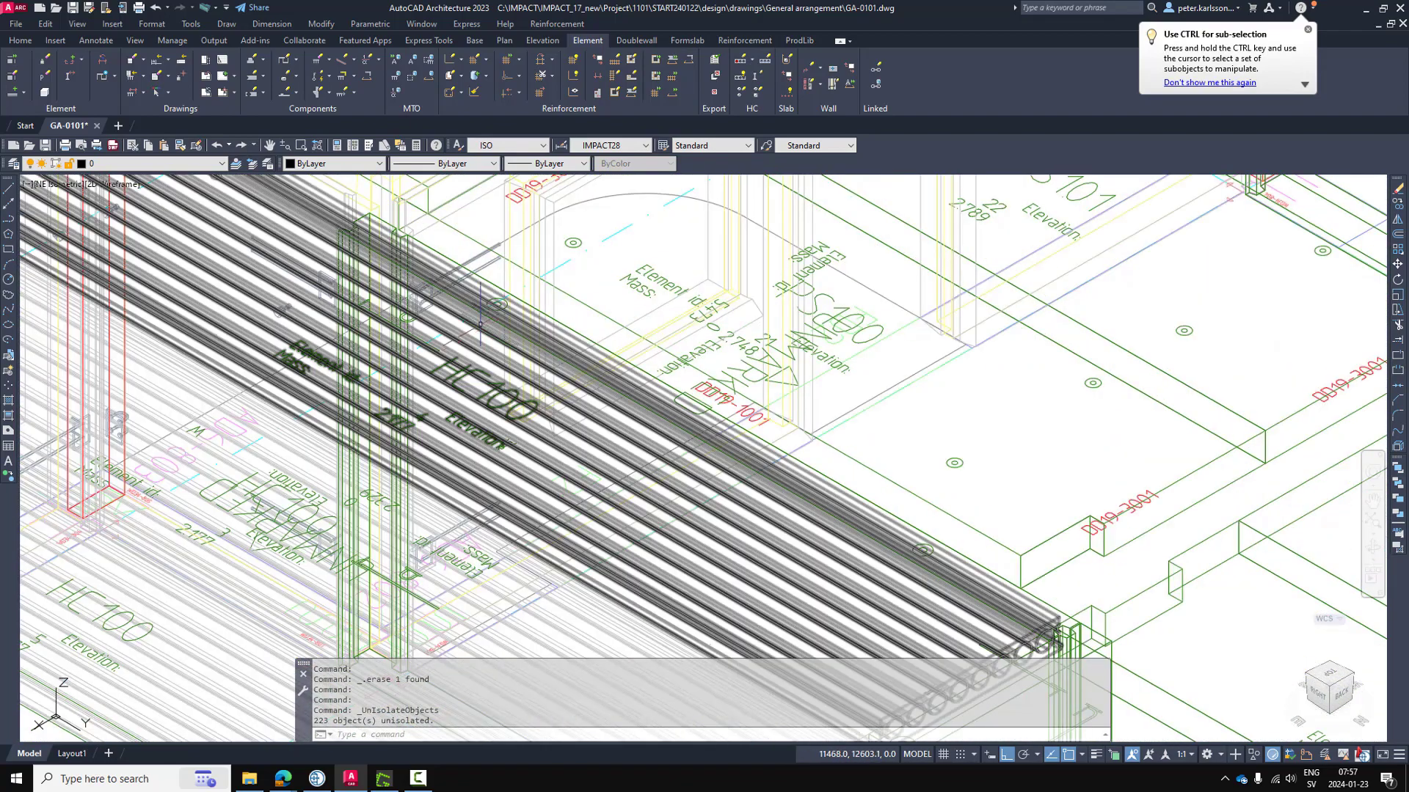
scroll(749, 371, down, 2)
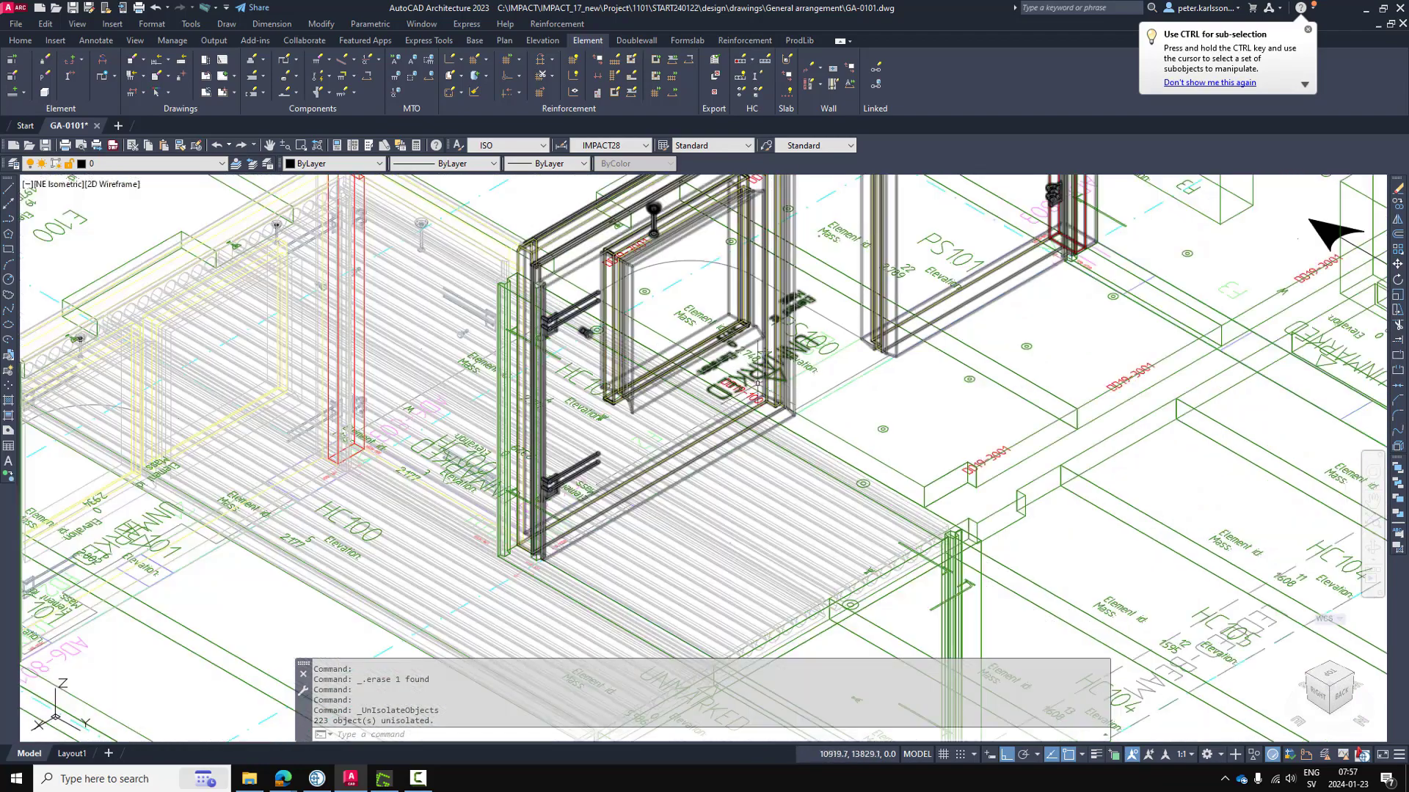
scroll(463, 413, up, 6)
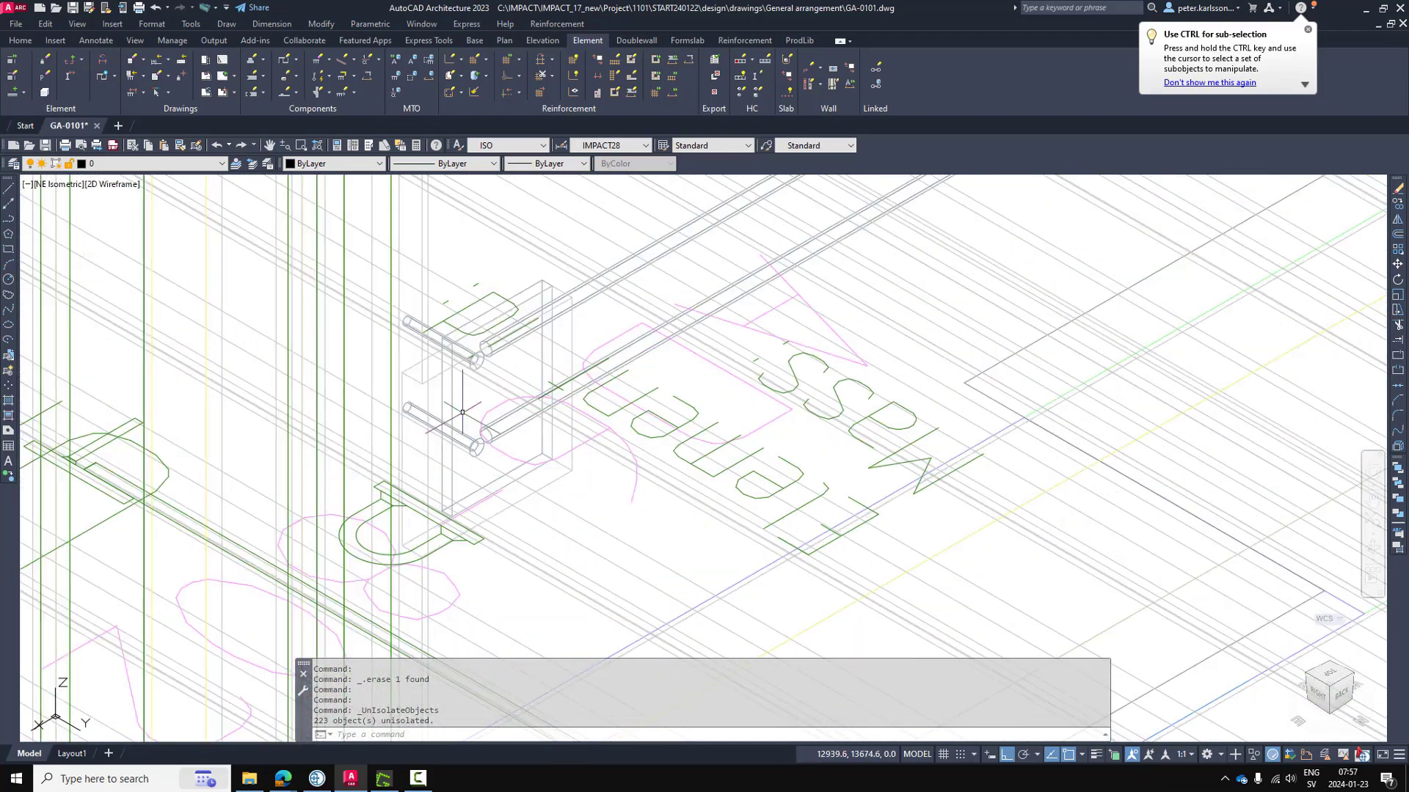
scroll(434, 429, down, 6)
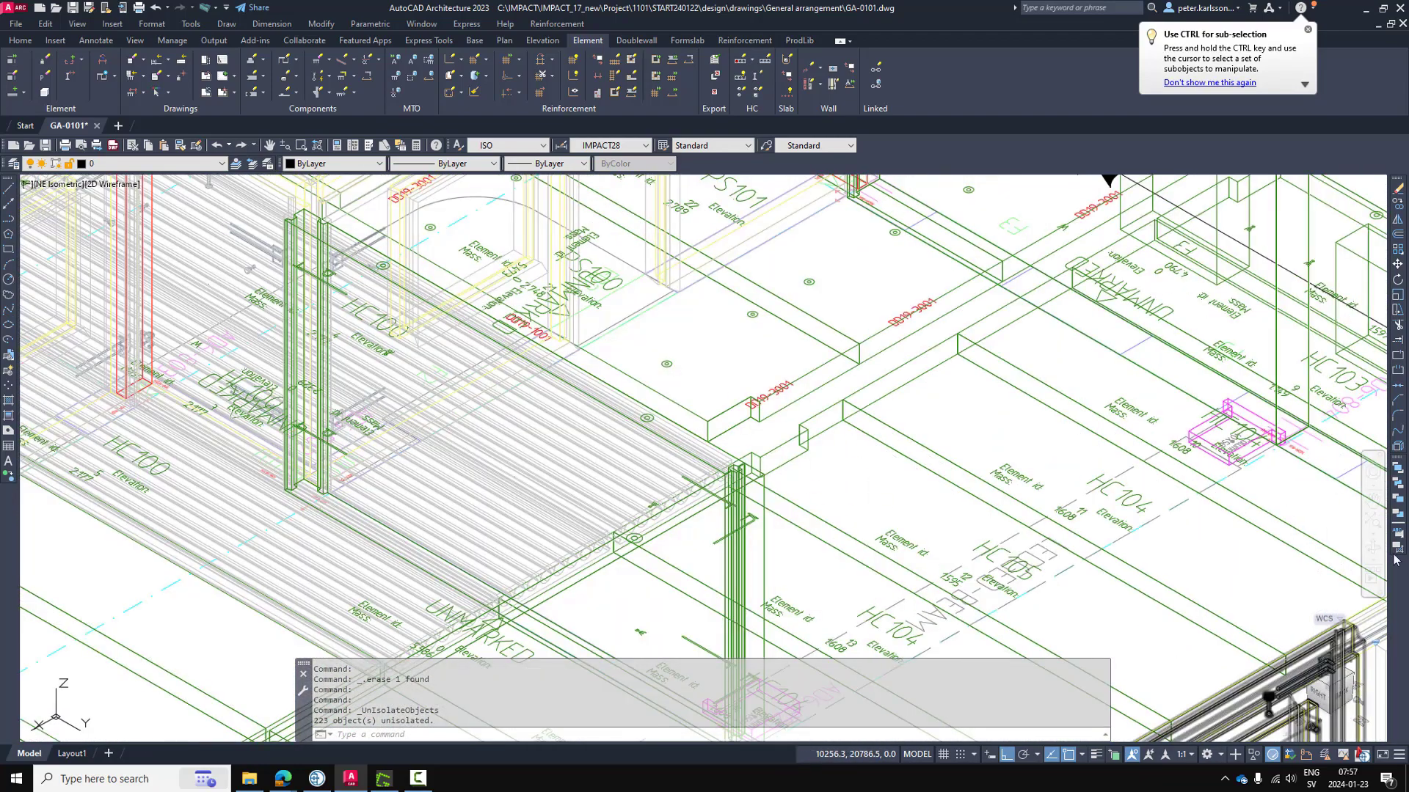
click(1369, 548)
drag(791, 374, 733, 587)
drag(830, 603, 648, 384)
scroll(823, 598, up, 6)
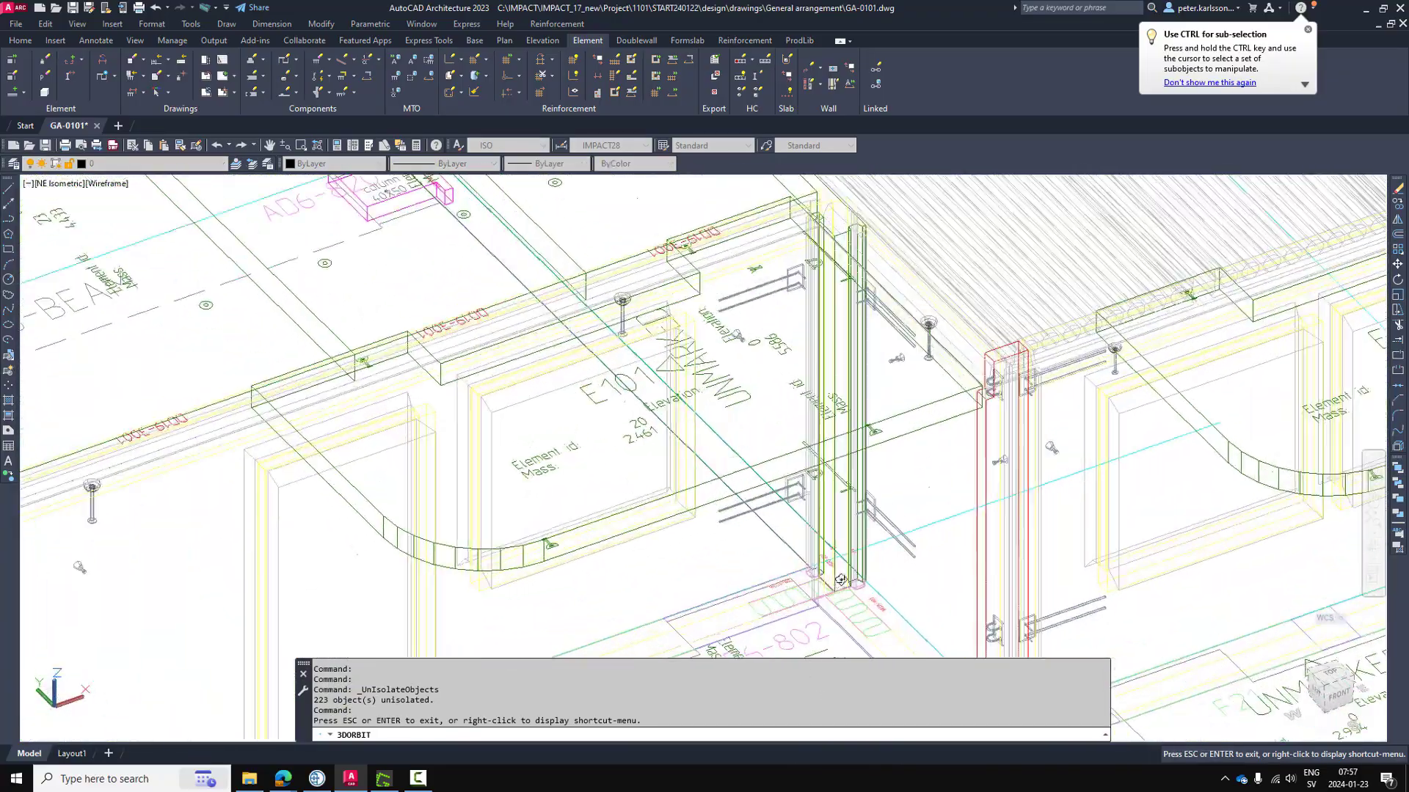
drag(731, 462, 780, 462)
key(Escape)
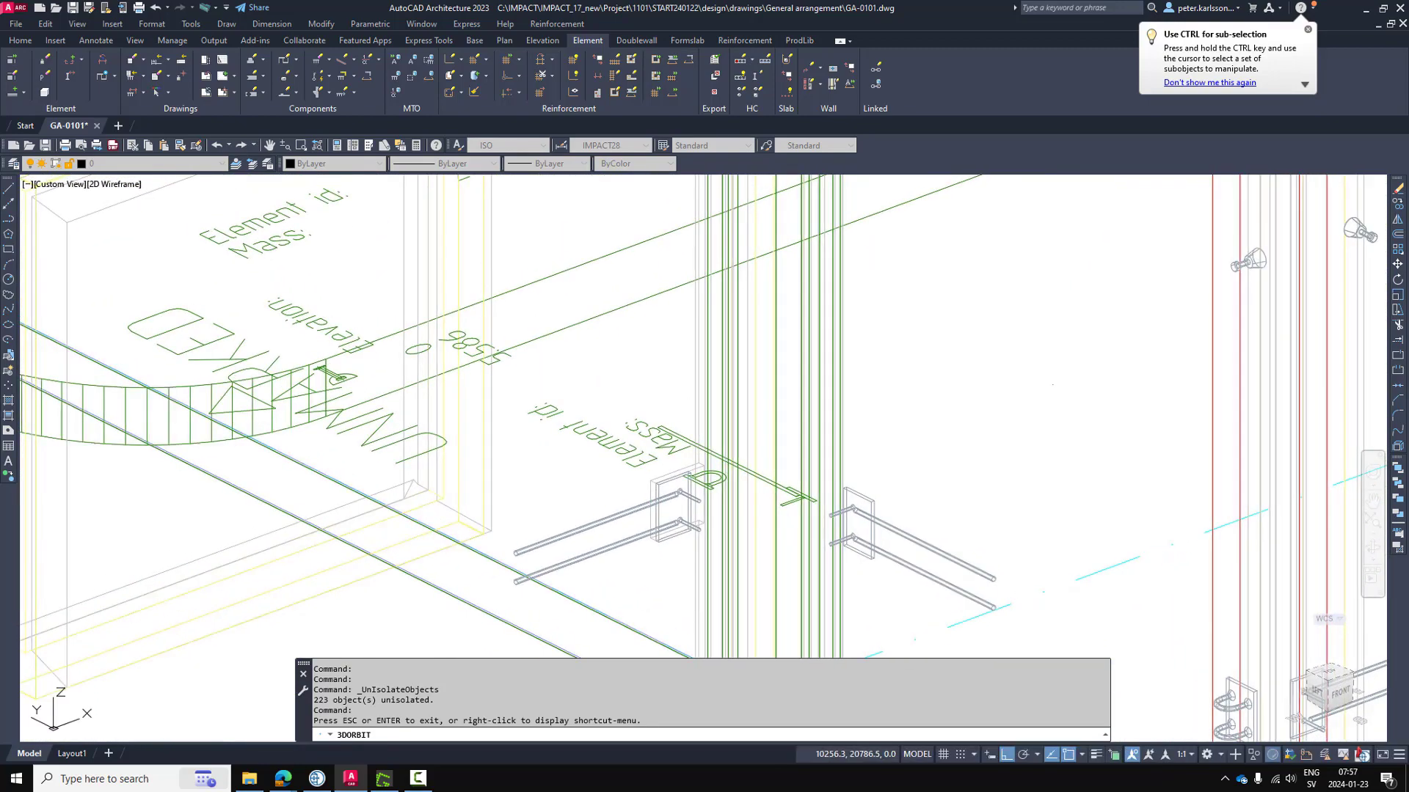
scroll(588, 497, up, 2)
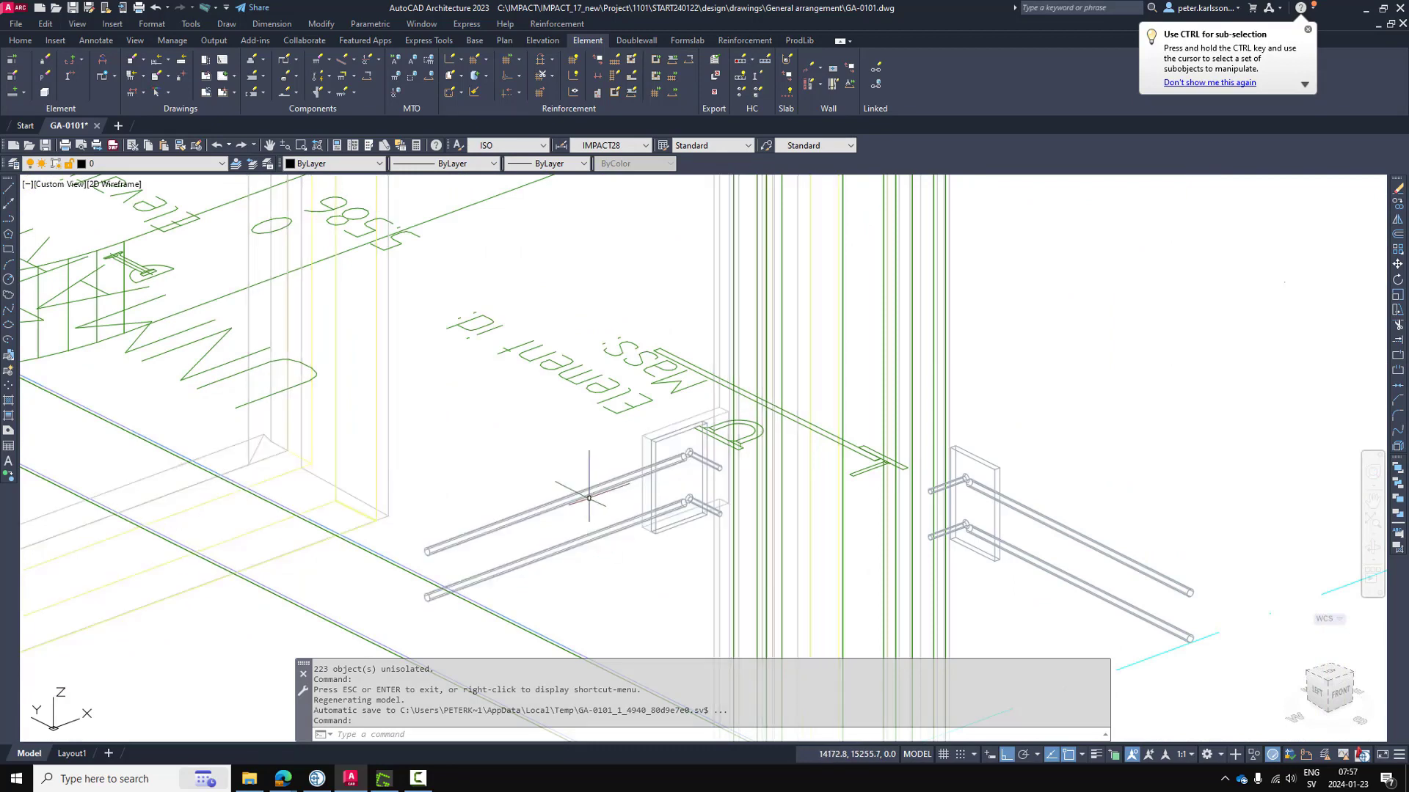
Review the general and floor plan settings of the cast-in fastening plate beside the column, and cancel the edit
click(323, 68)
click(521, 519)
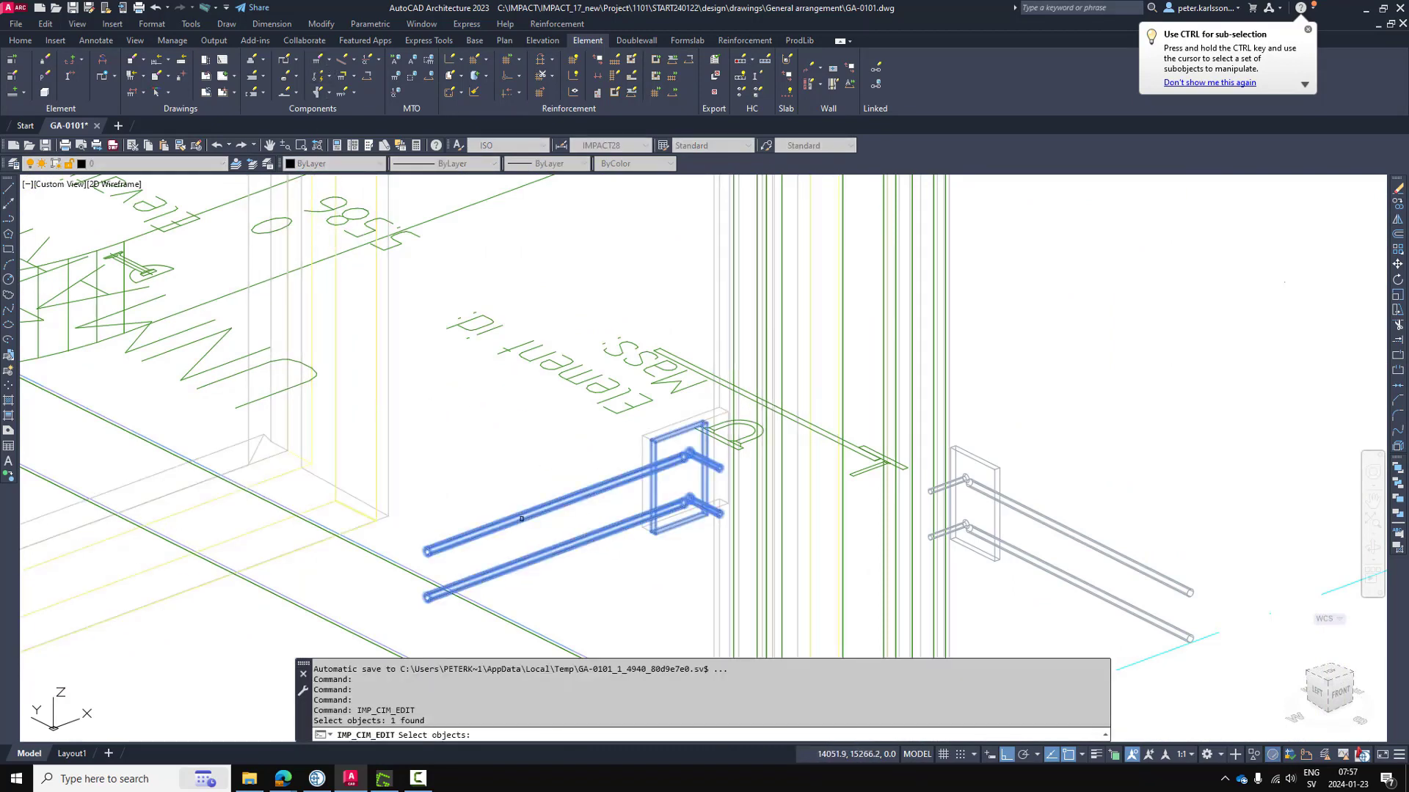
key(Return)
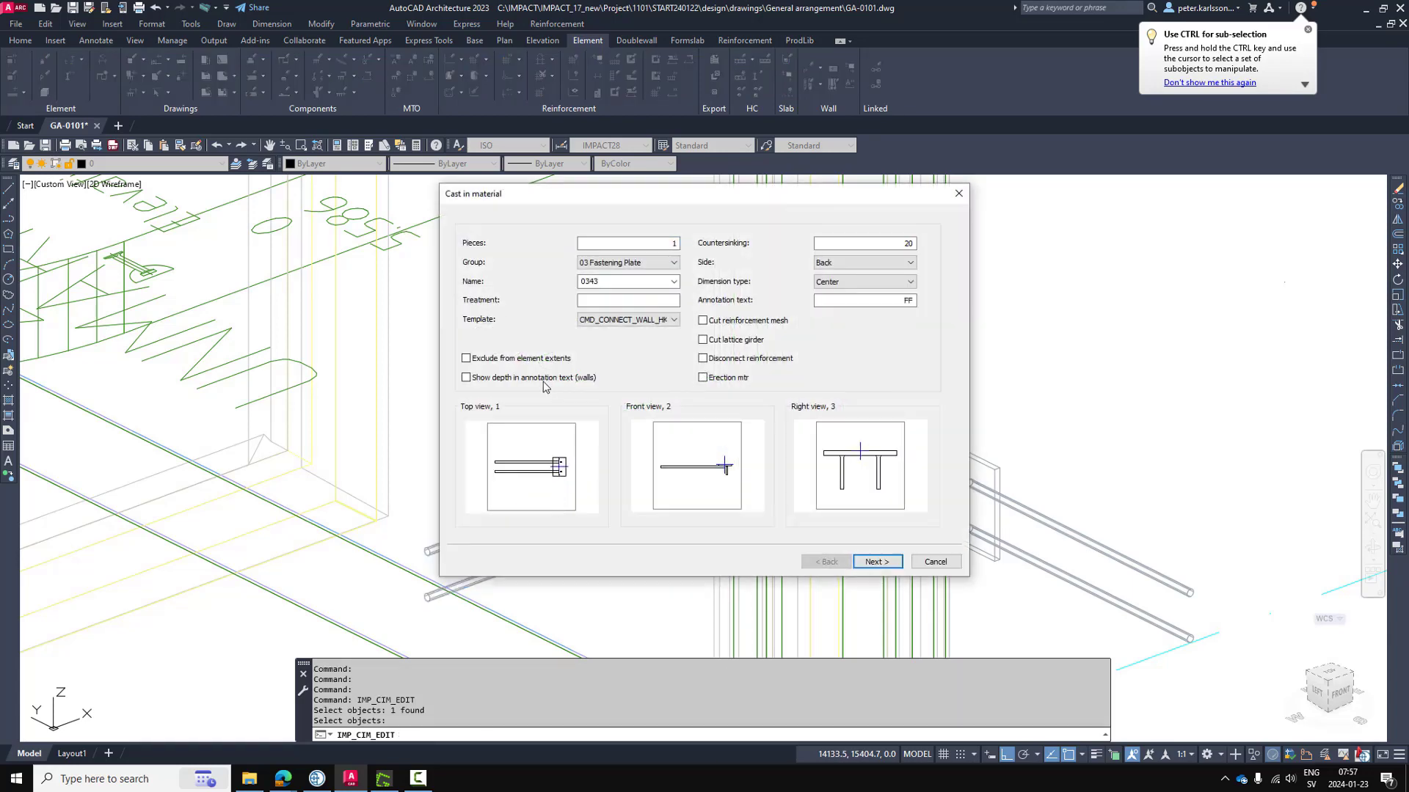
click(878, 562)
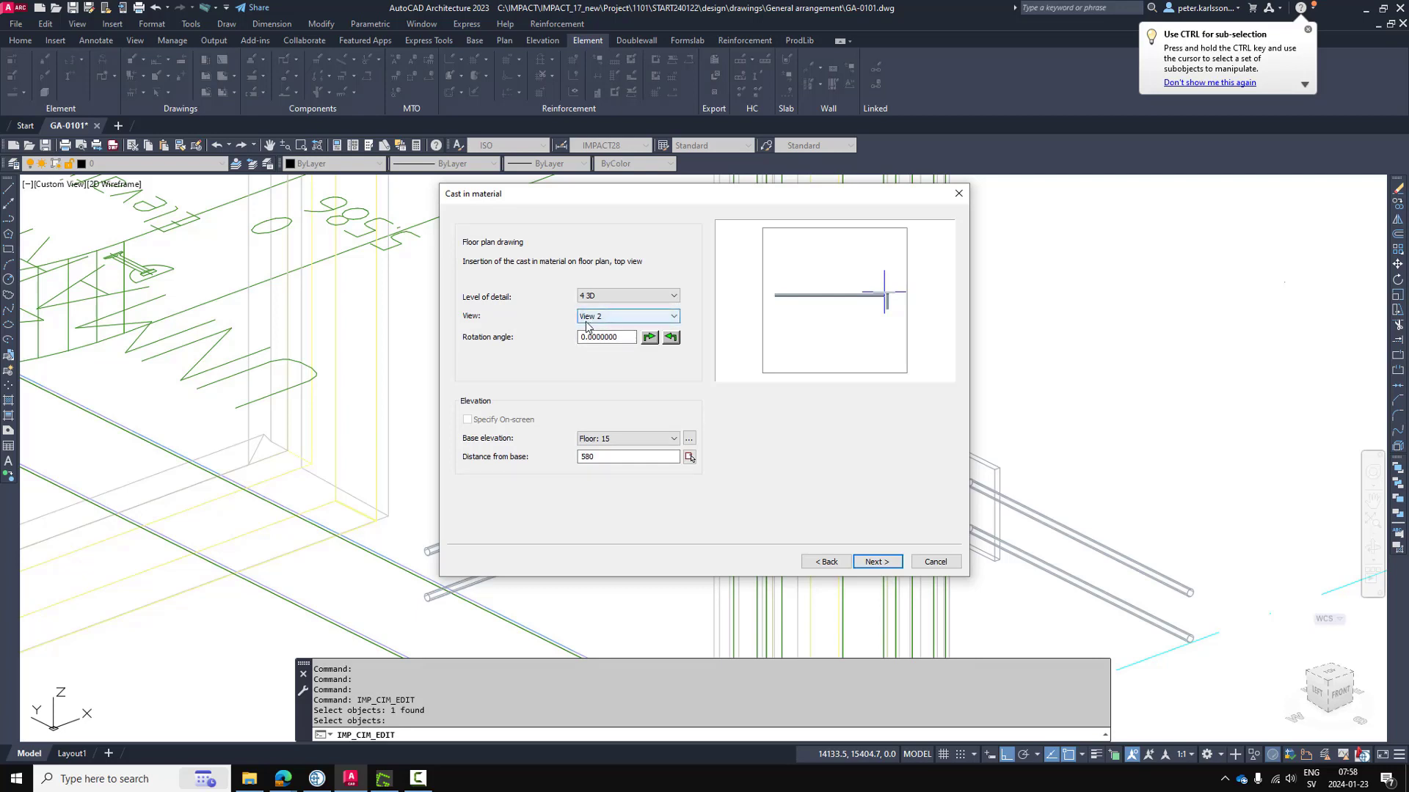
click(935, 562)
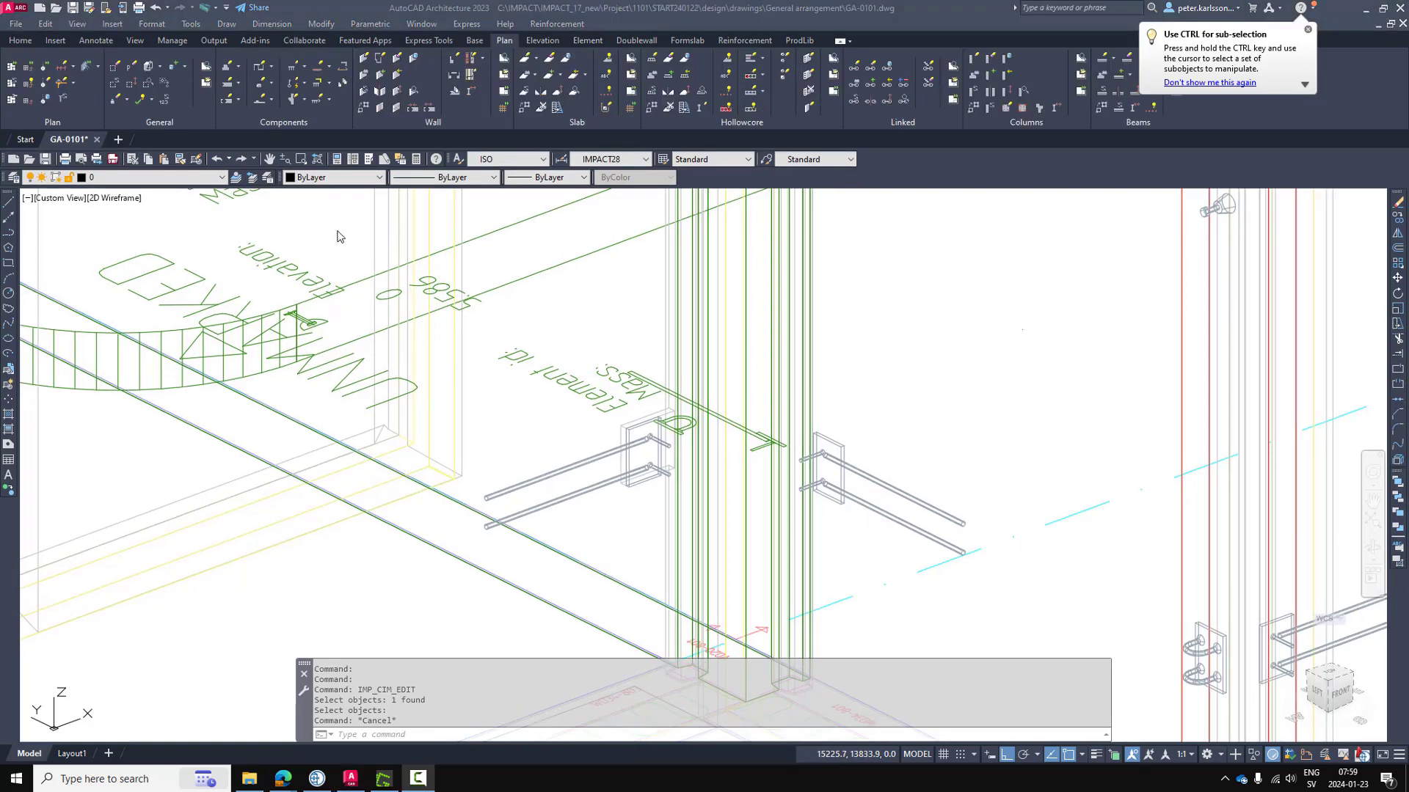
click(341, 84)
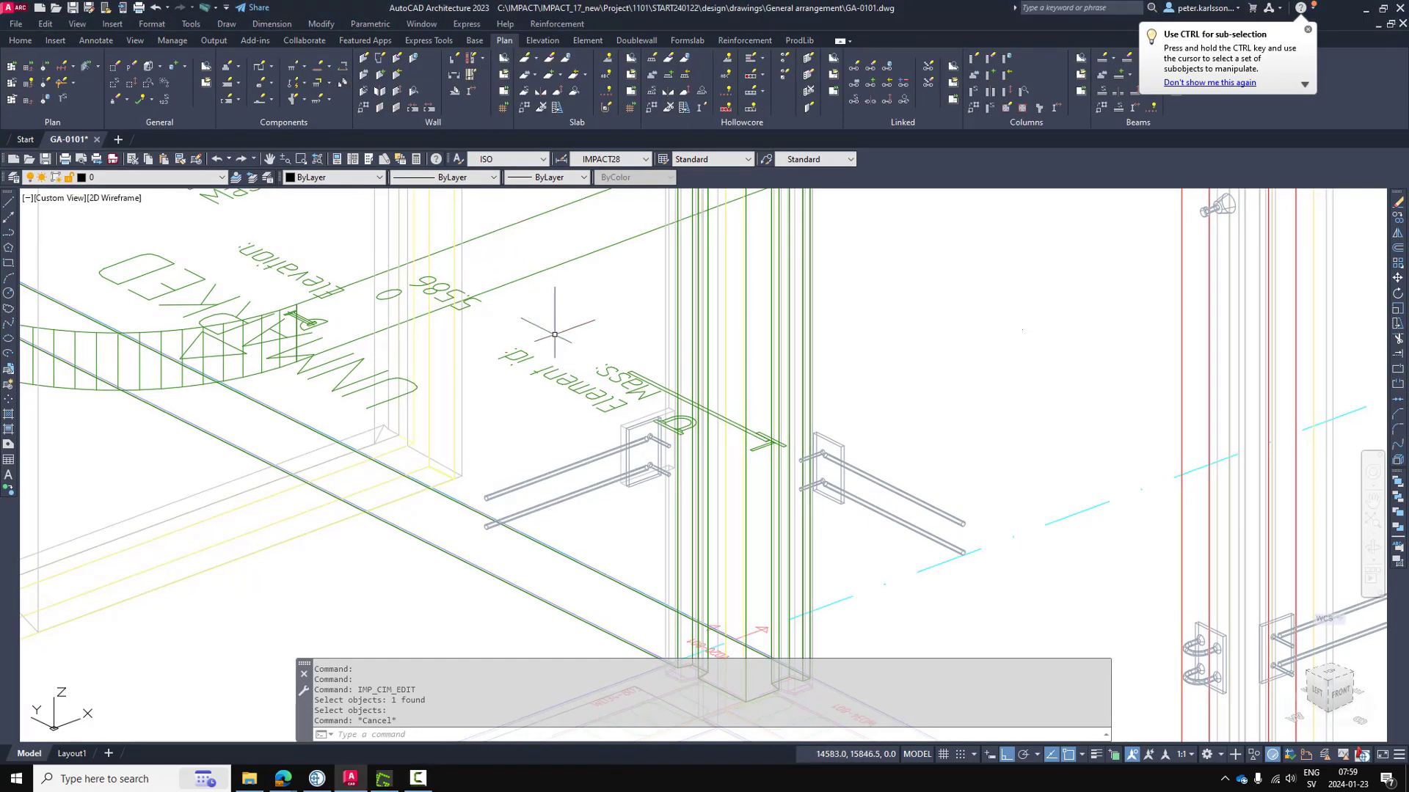
Start a multiple component copy from the F21 wall, choosing the recess at its lower cast-in plate as the component to copy
click(344, 86)
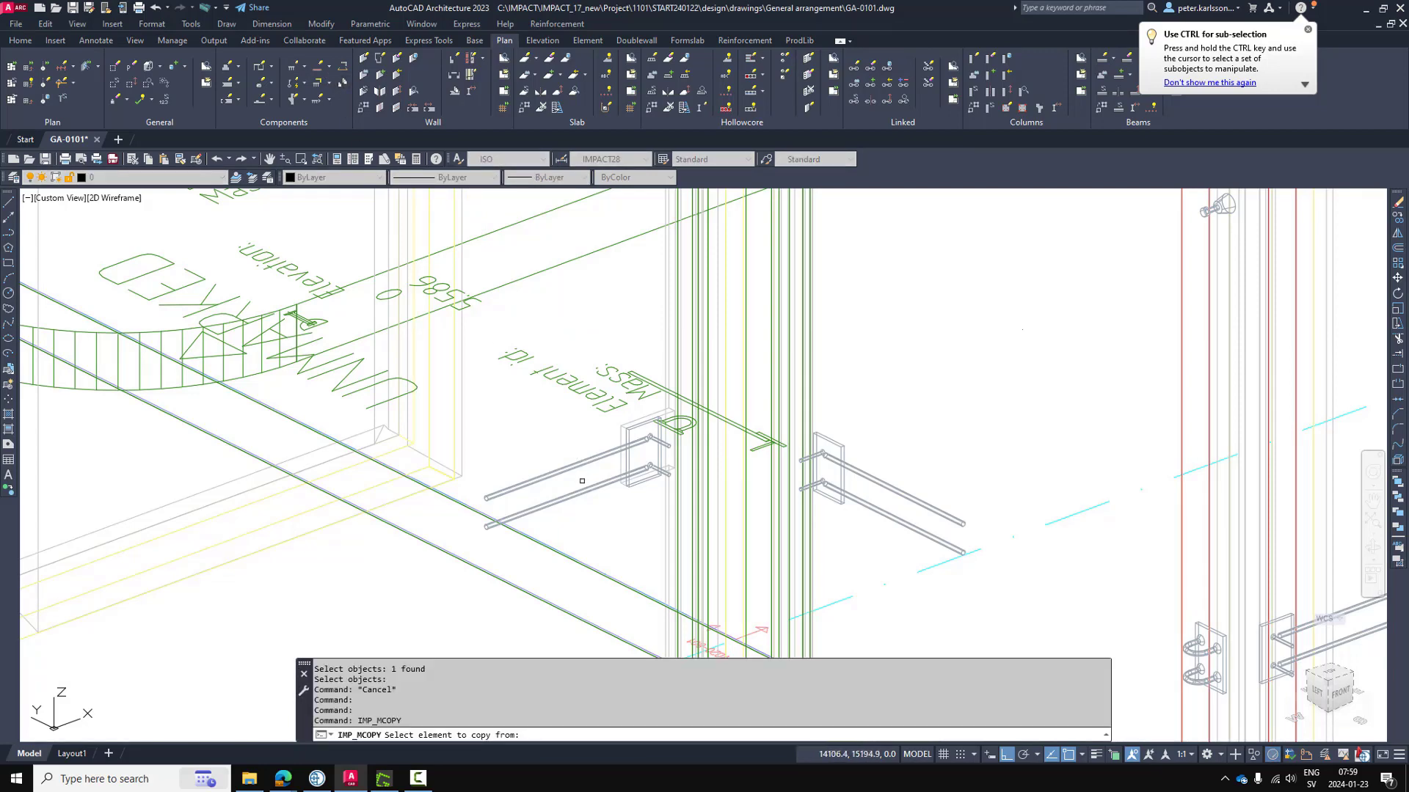
scroll(582, 481, down, 5)
scroll(481, 516, up, 2)
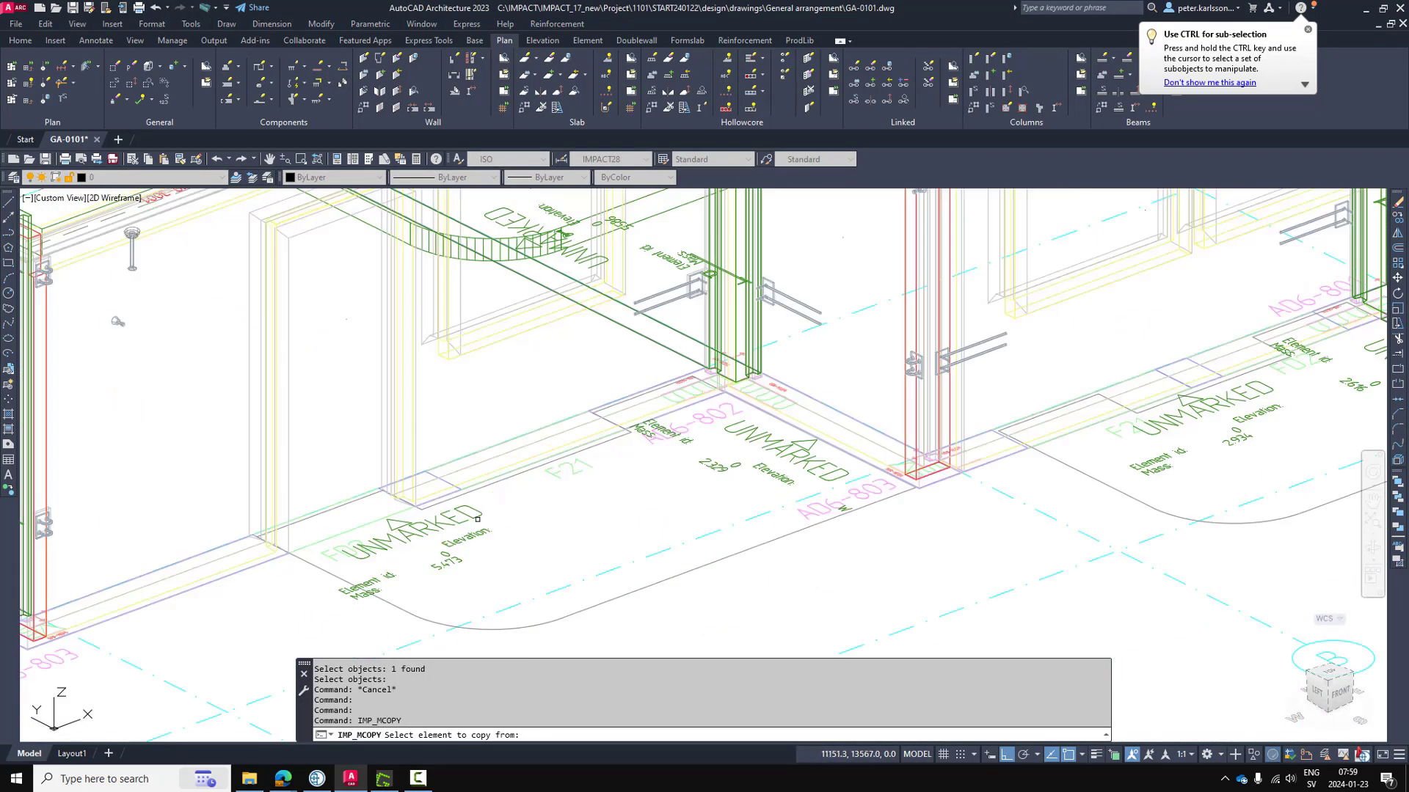
click(471, 518)
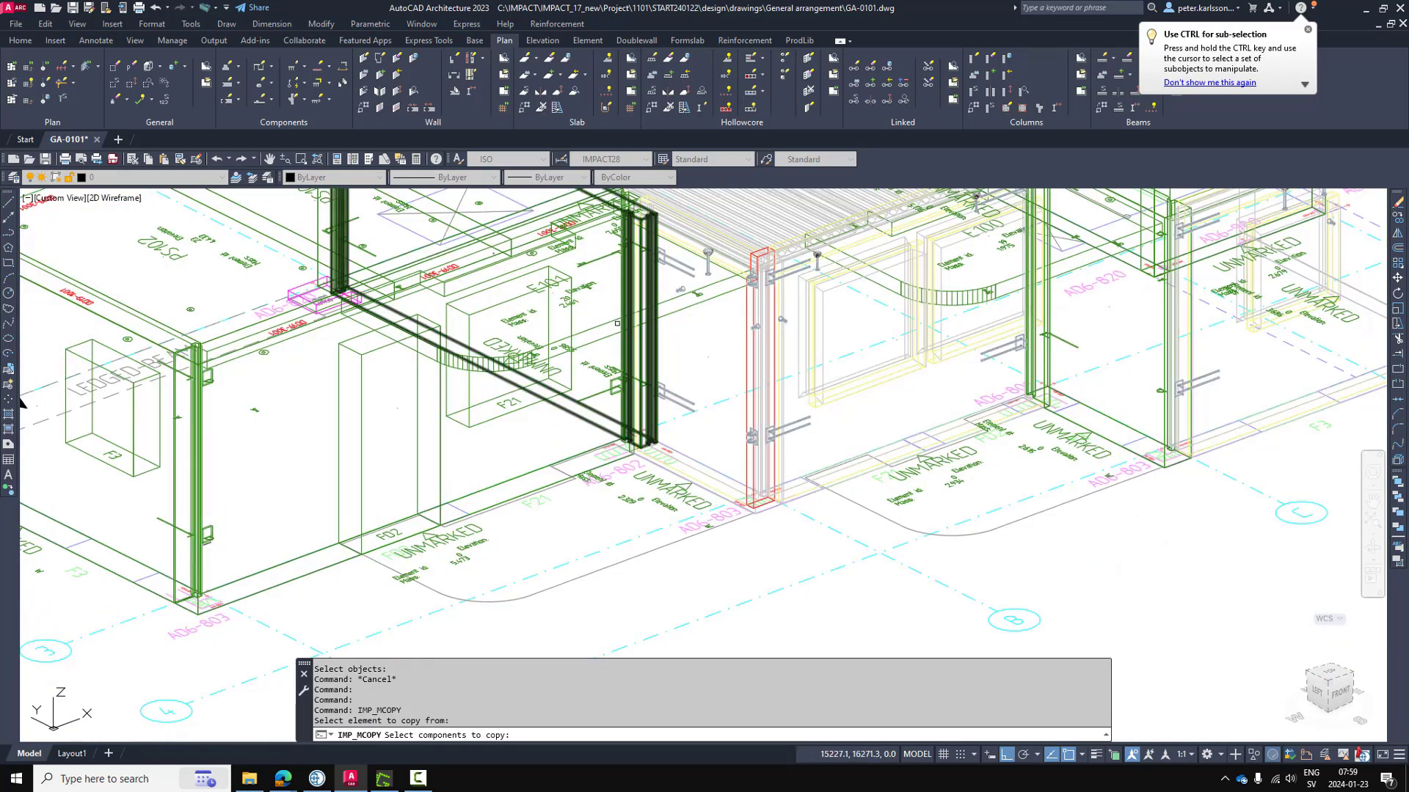
scroll(615, 403, up, 5)
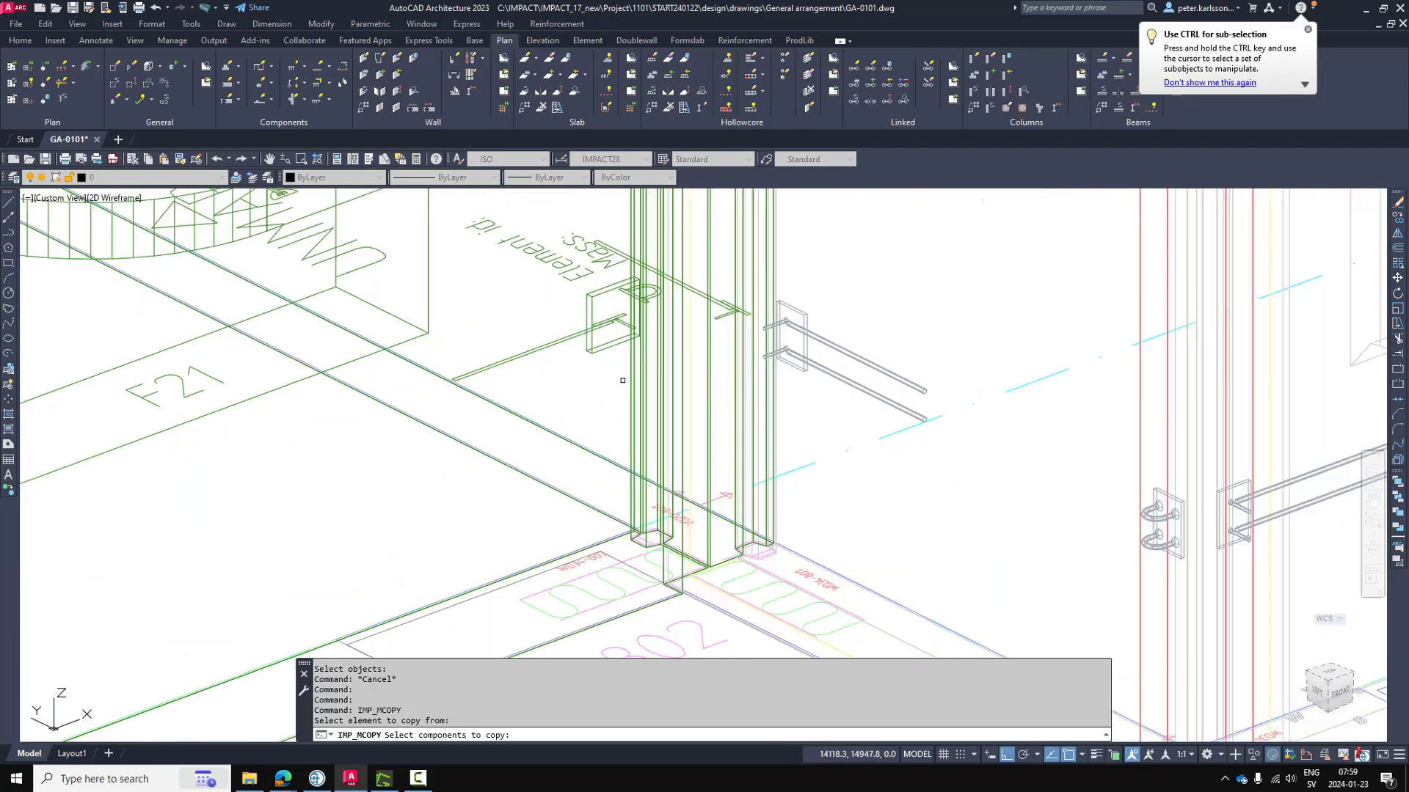
scroll(615, 405, up, 2)
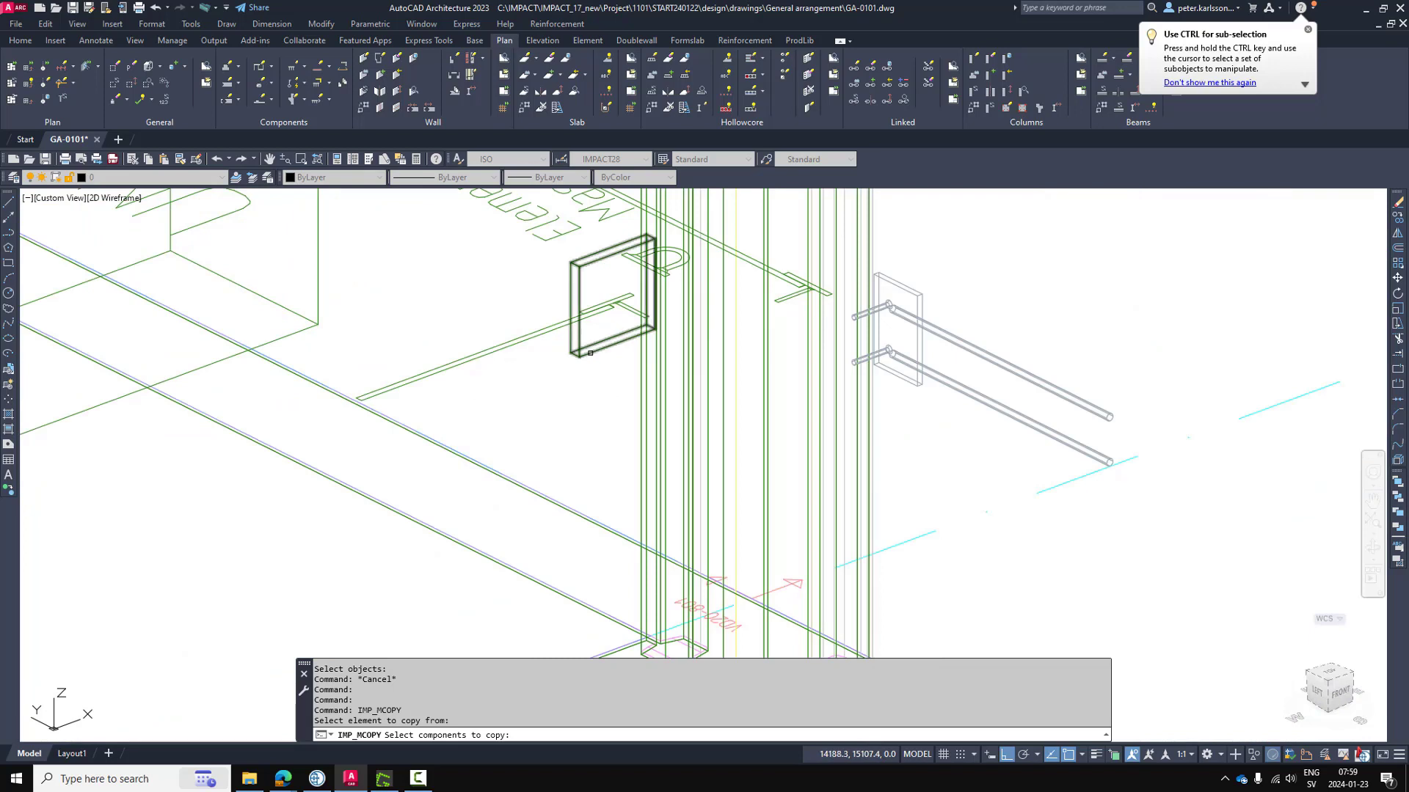
click(590, 353)
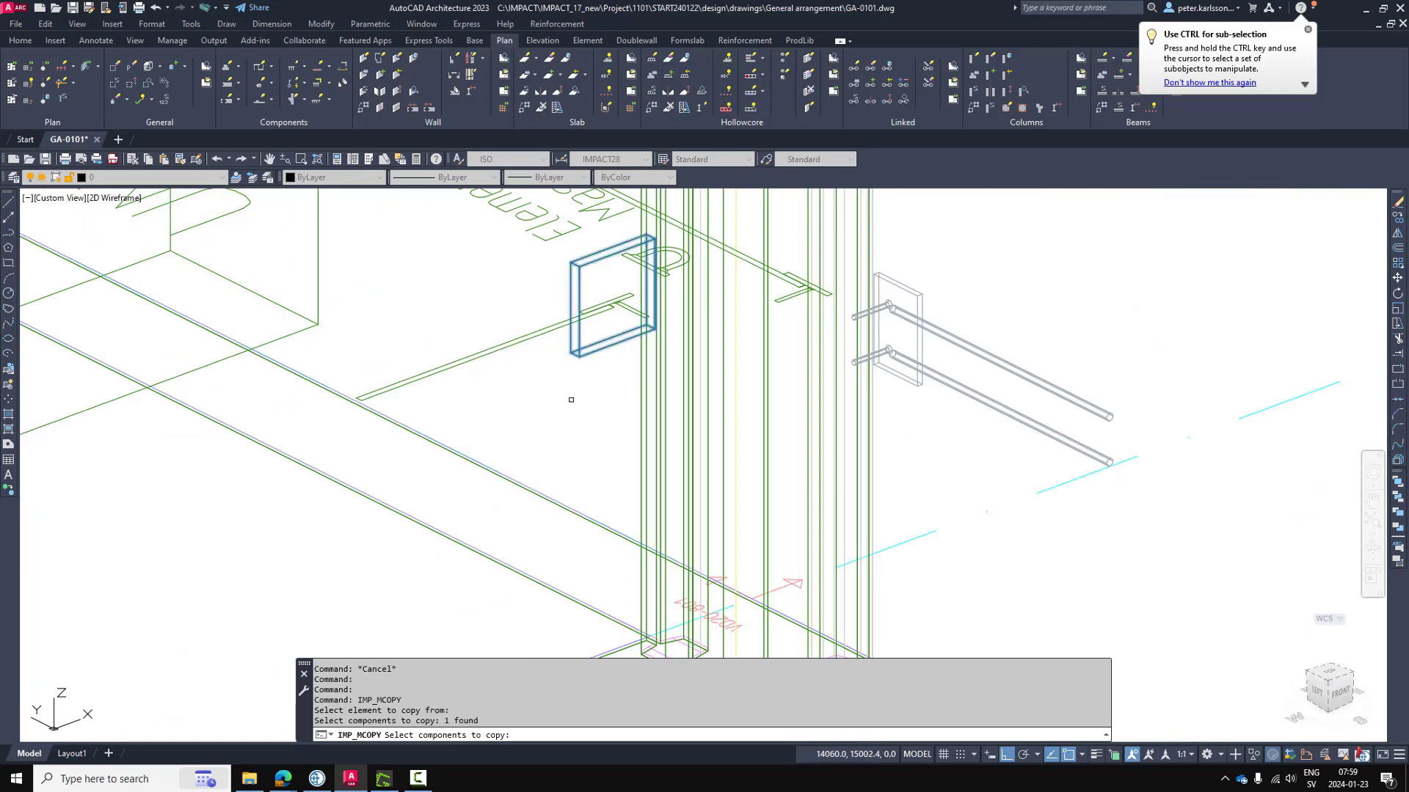
key(Return)
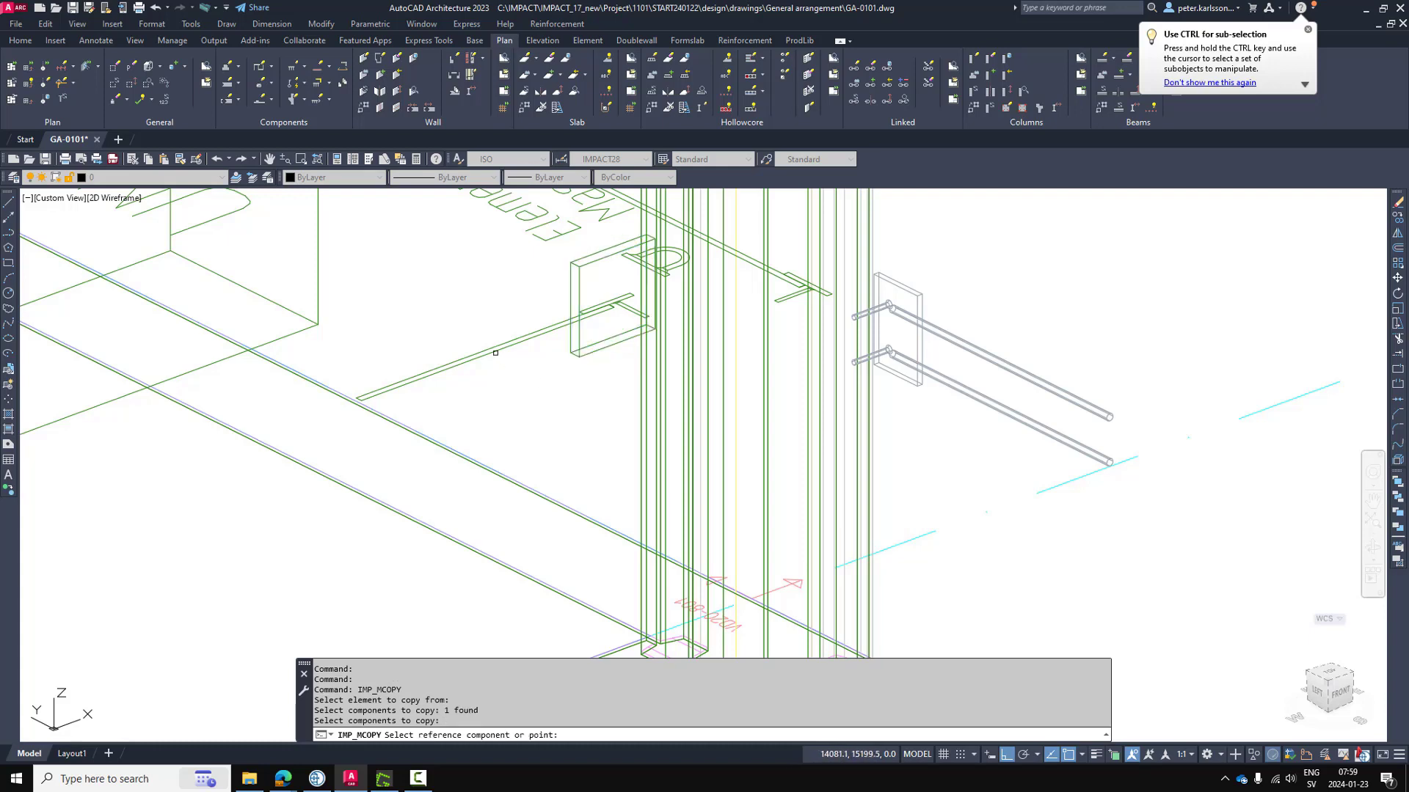
Set the lower cast-in plate as the reference component for the recess copy, and continue to the target selection
click(492, 350)
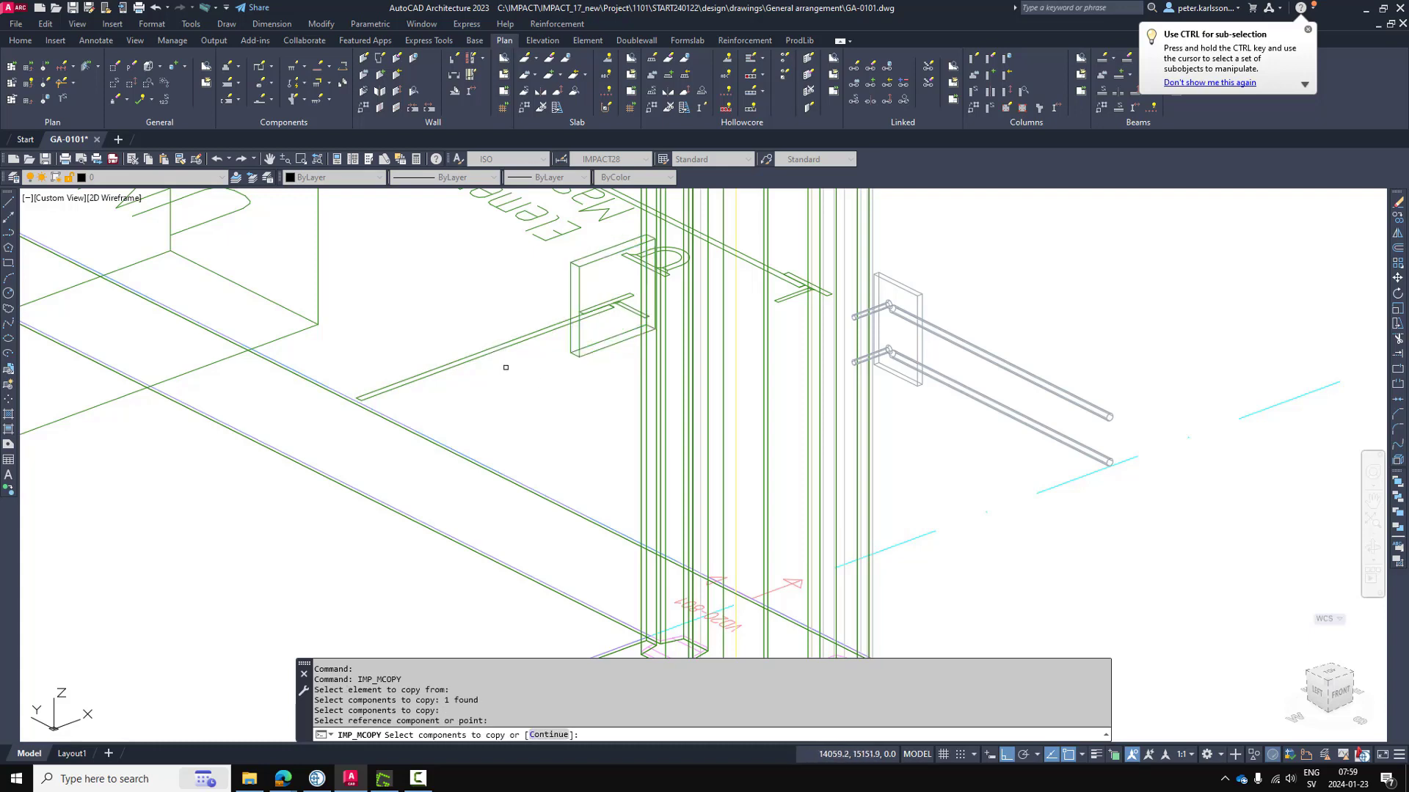
right_click(505, 367)
click(522, 375)
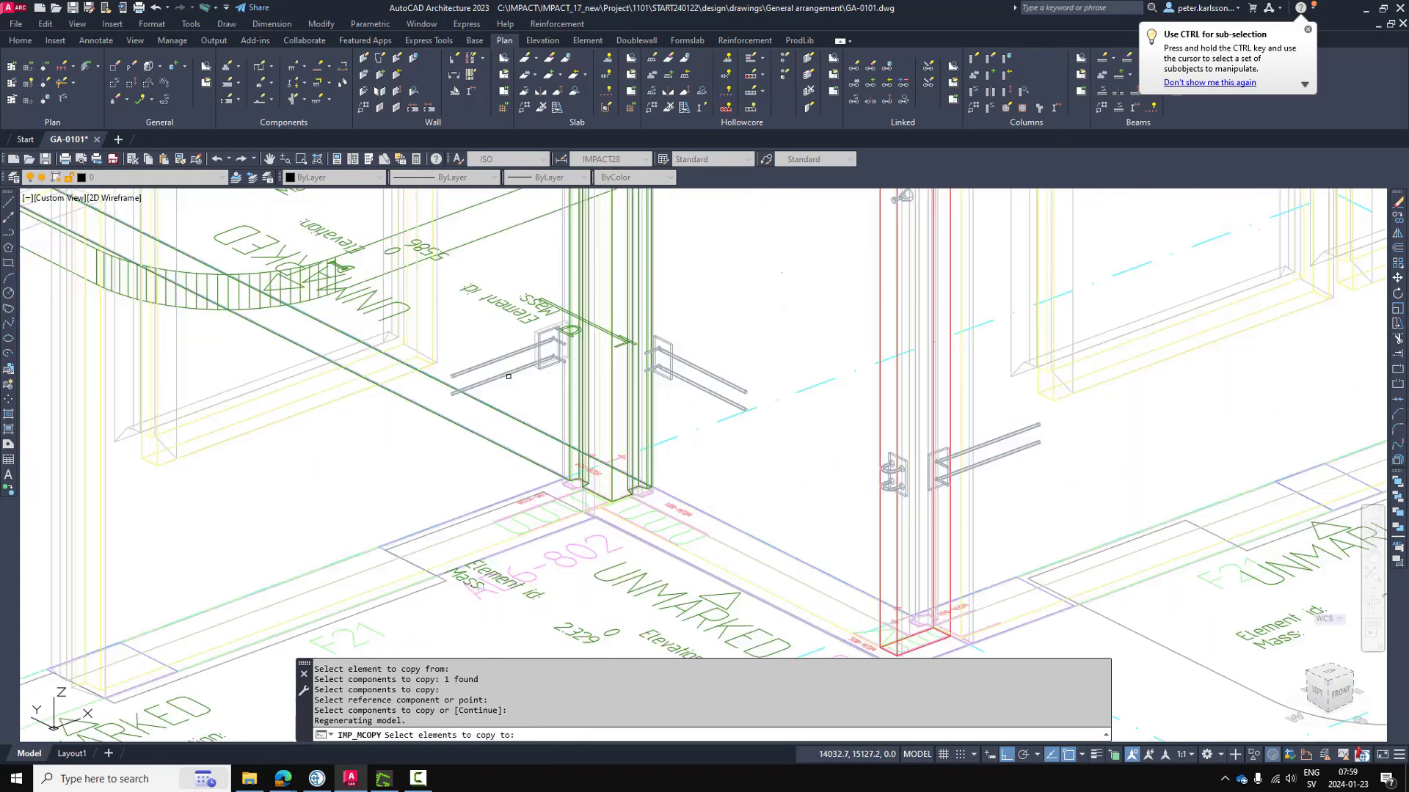
Select the F21 wall and the neighbouring facade wall with two window openings as target elements for the recess copy
scroll(508, 375, down, 4)
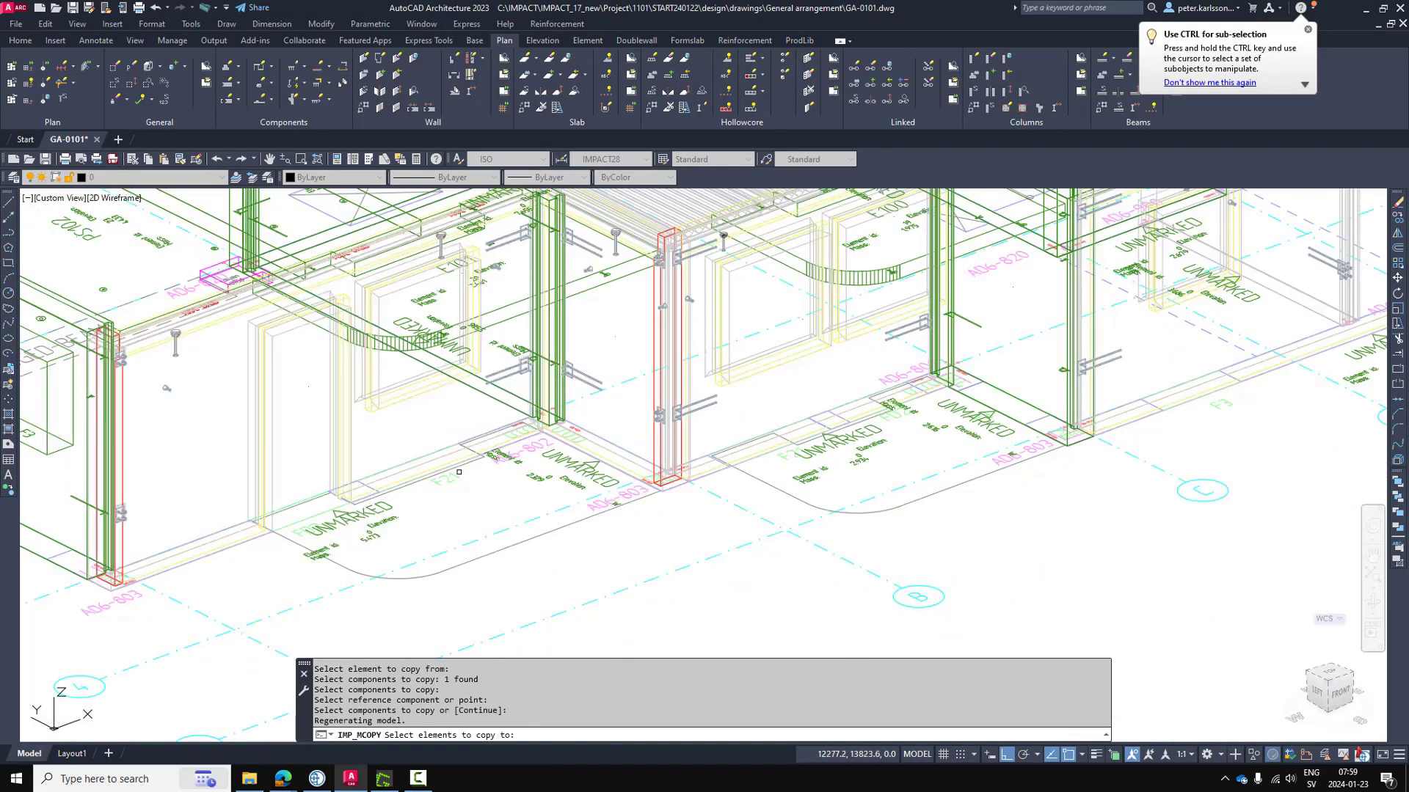
click(435, 508)
scroll(436, 508, down, 2)
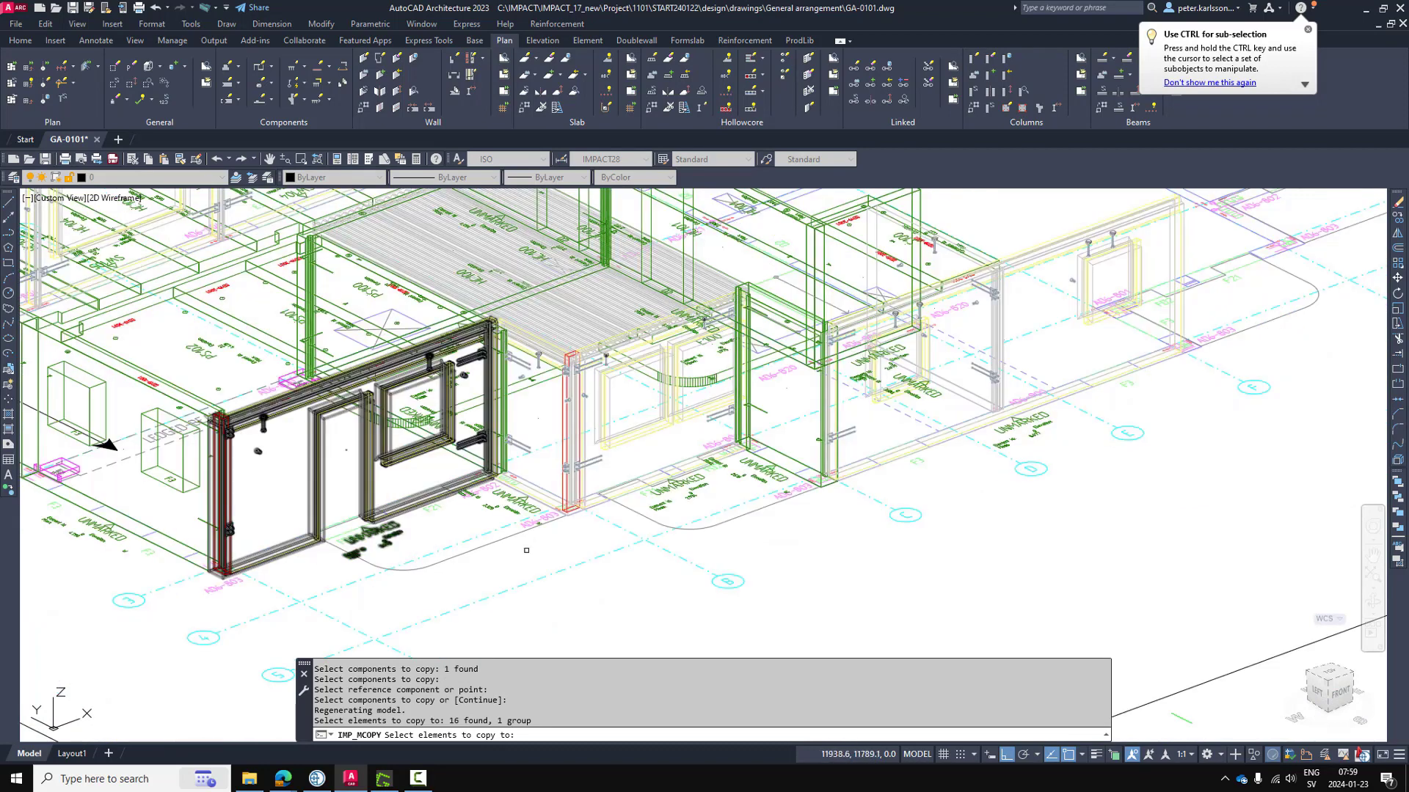
scroll(714, 498, up, 2)
scroll(676, 507, down, 2)
click(676, 507)
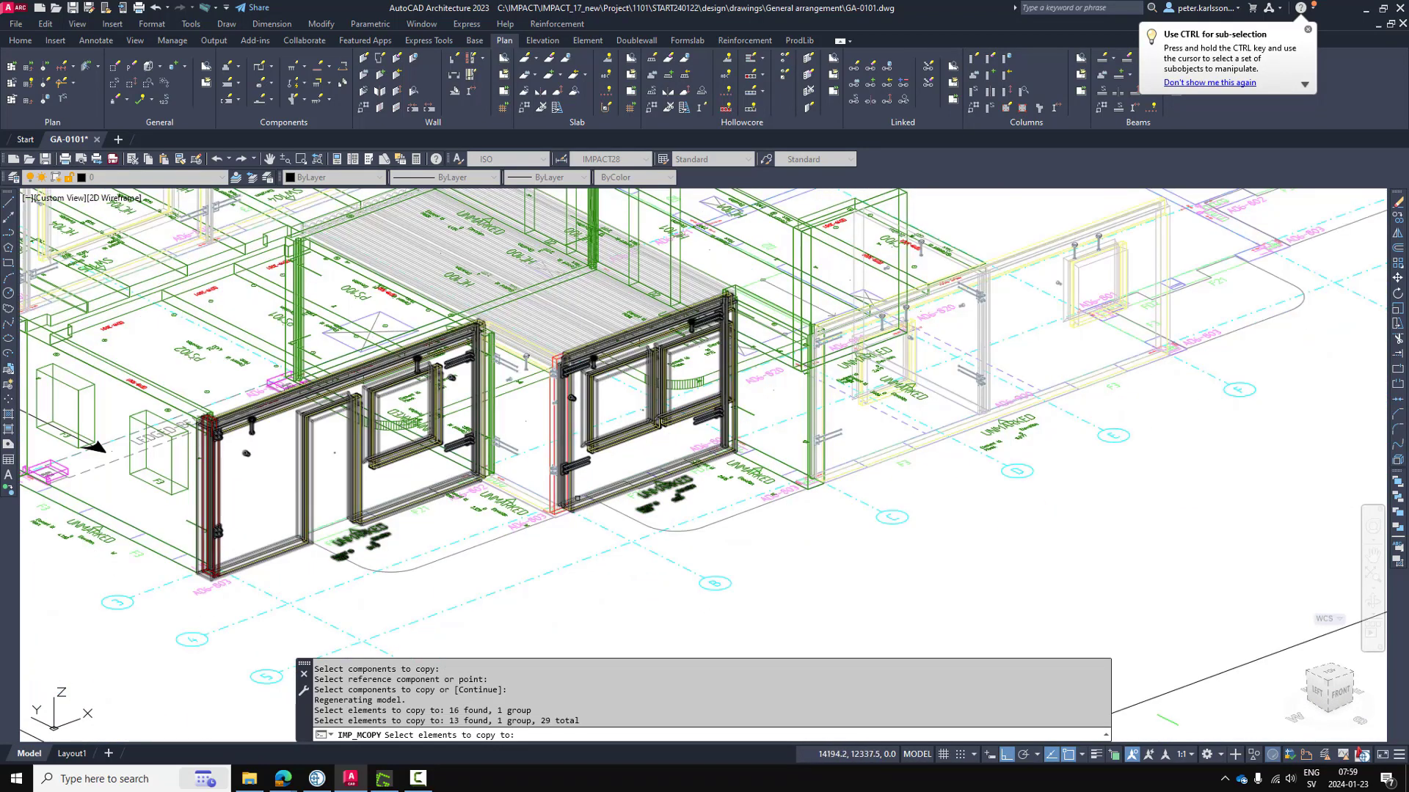
Complete the recess copy to both selected walls with the UPDATEAll option for the lift update
scroll(523, 496, up, 2)
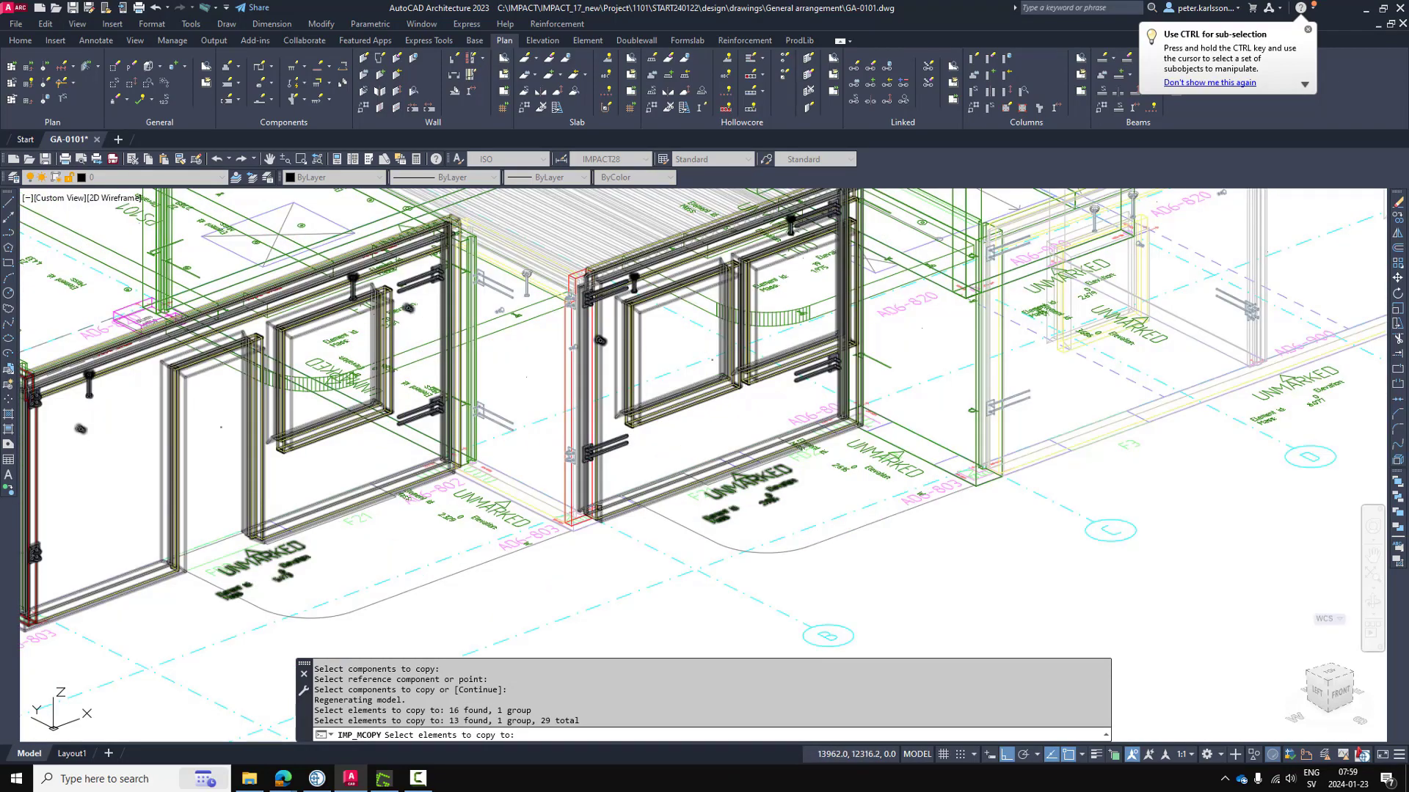
scroll(434, 317, up, 3)
scroll(354, 292, down, 3)
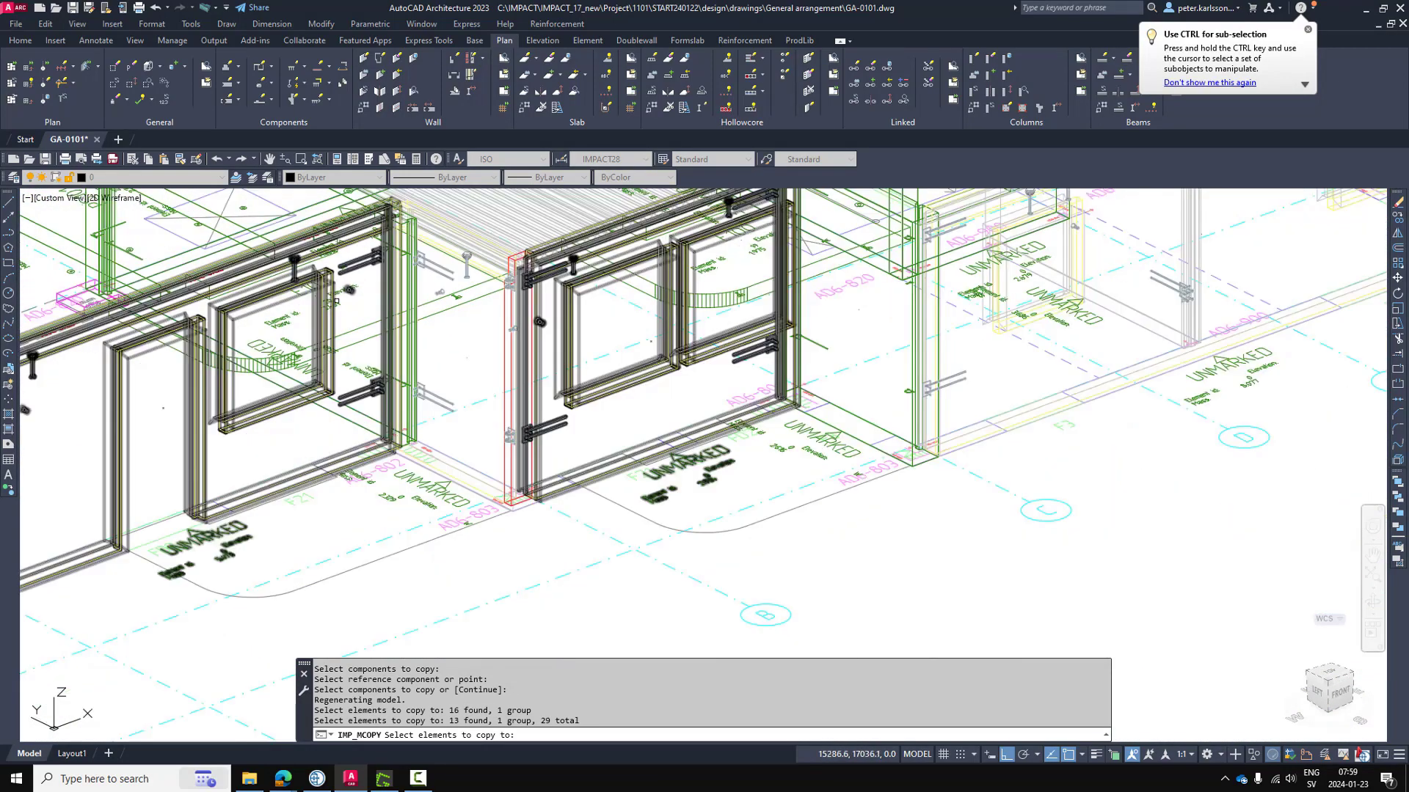
scroll(824, 315, down, 2)
scroll(796, 332, up, 5)
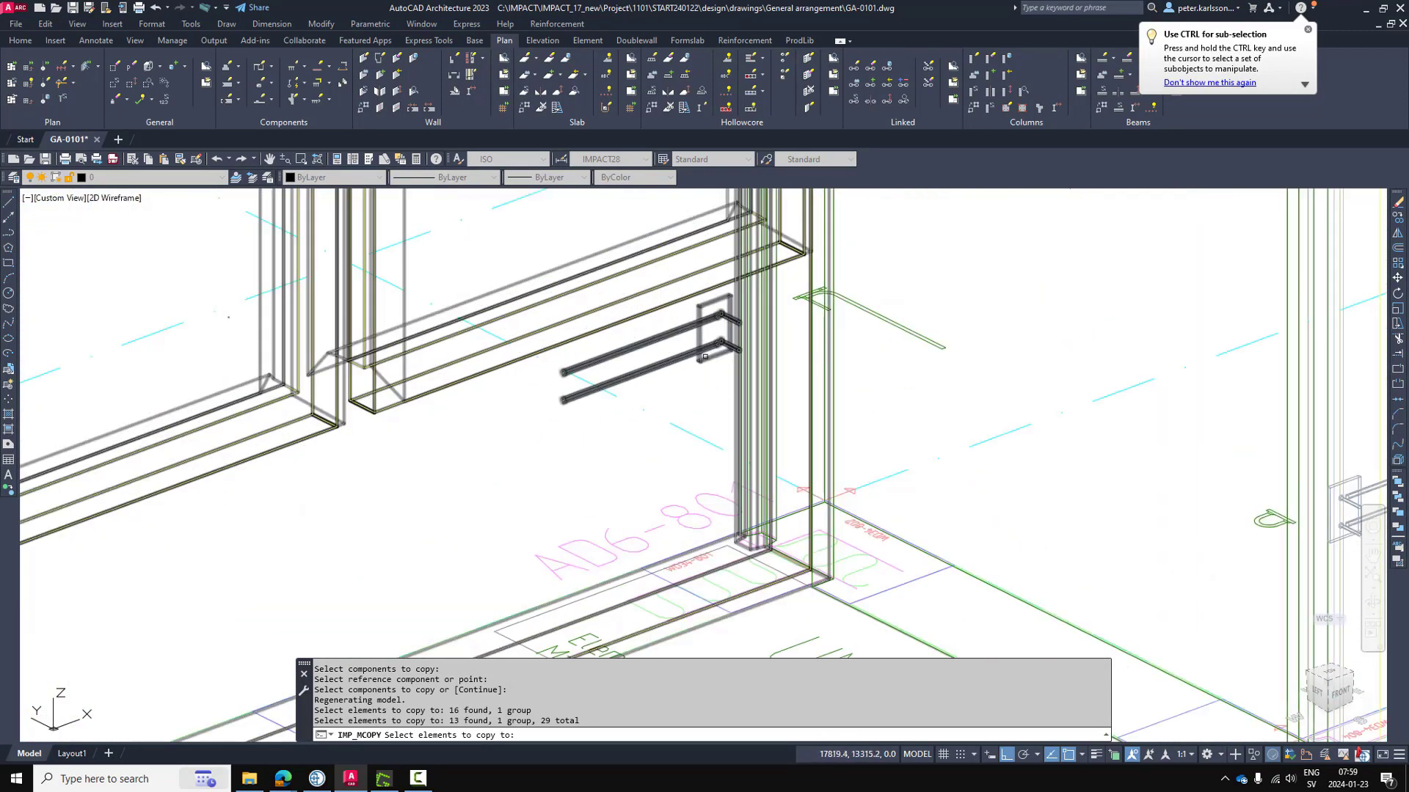
scroll(704, 357, down, 8)
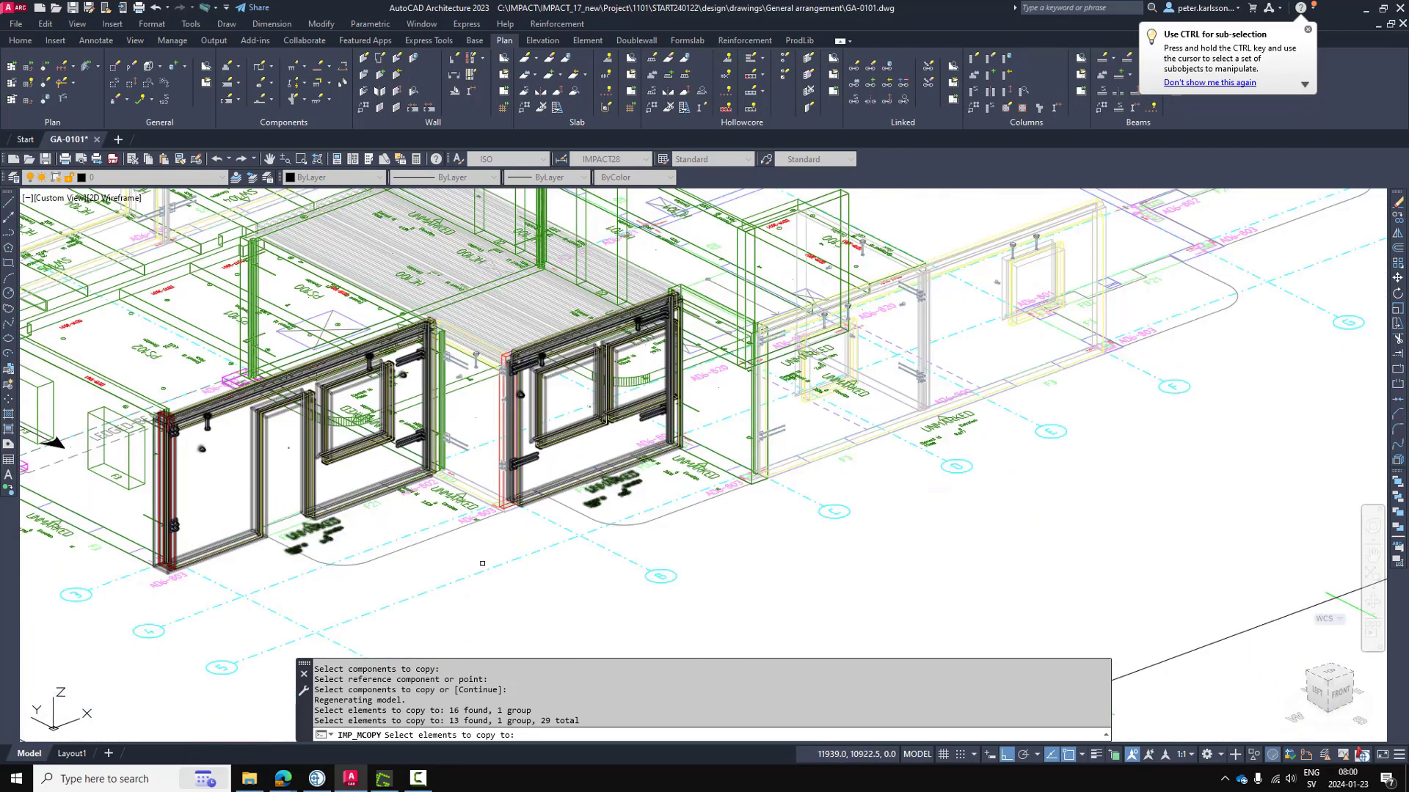
key(Return)
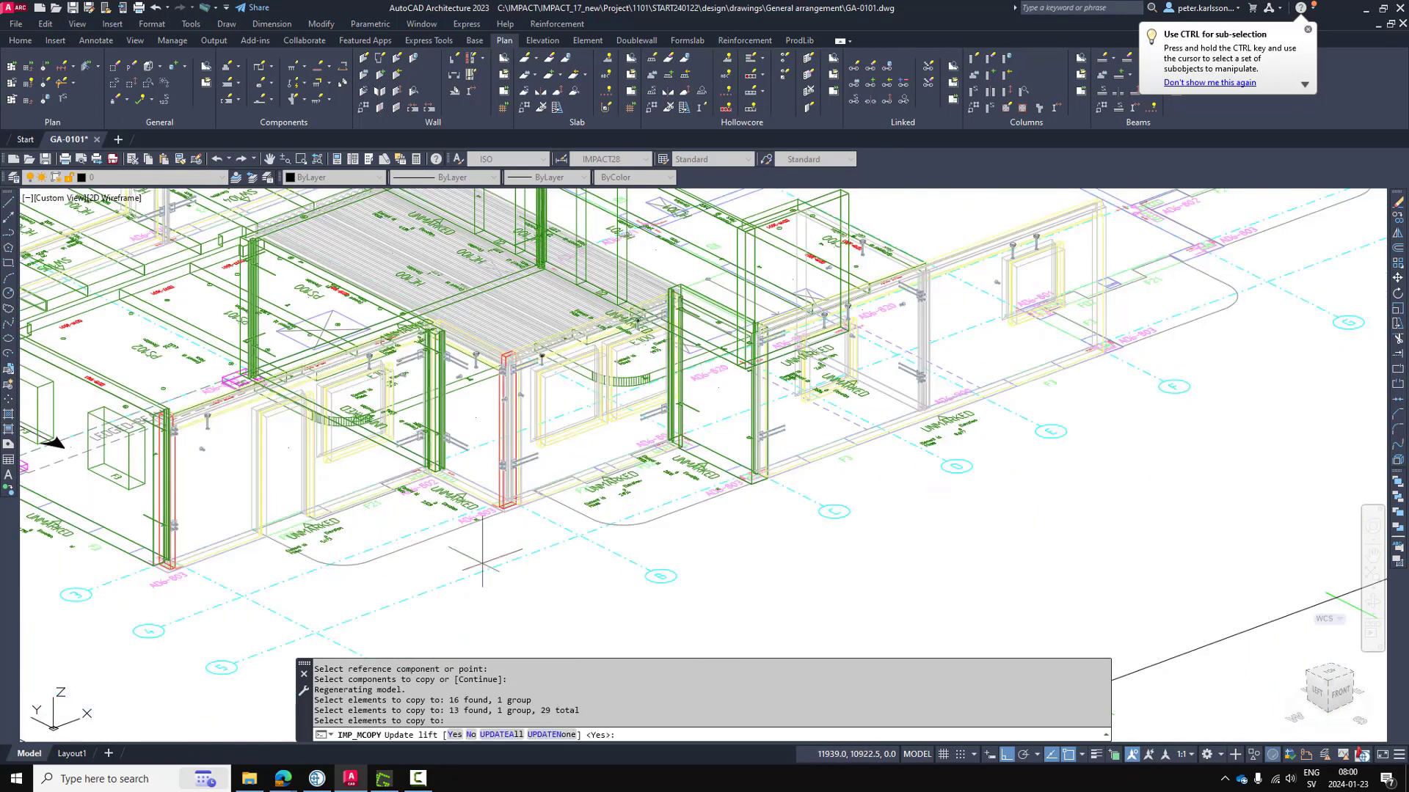
click(497, 734)
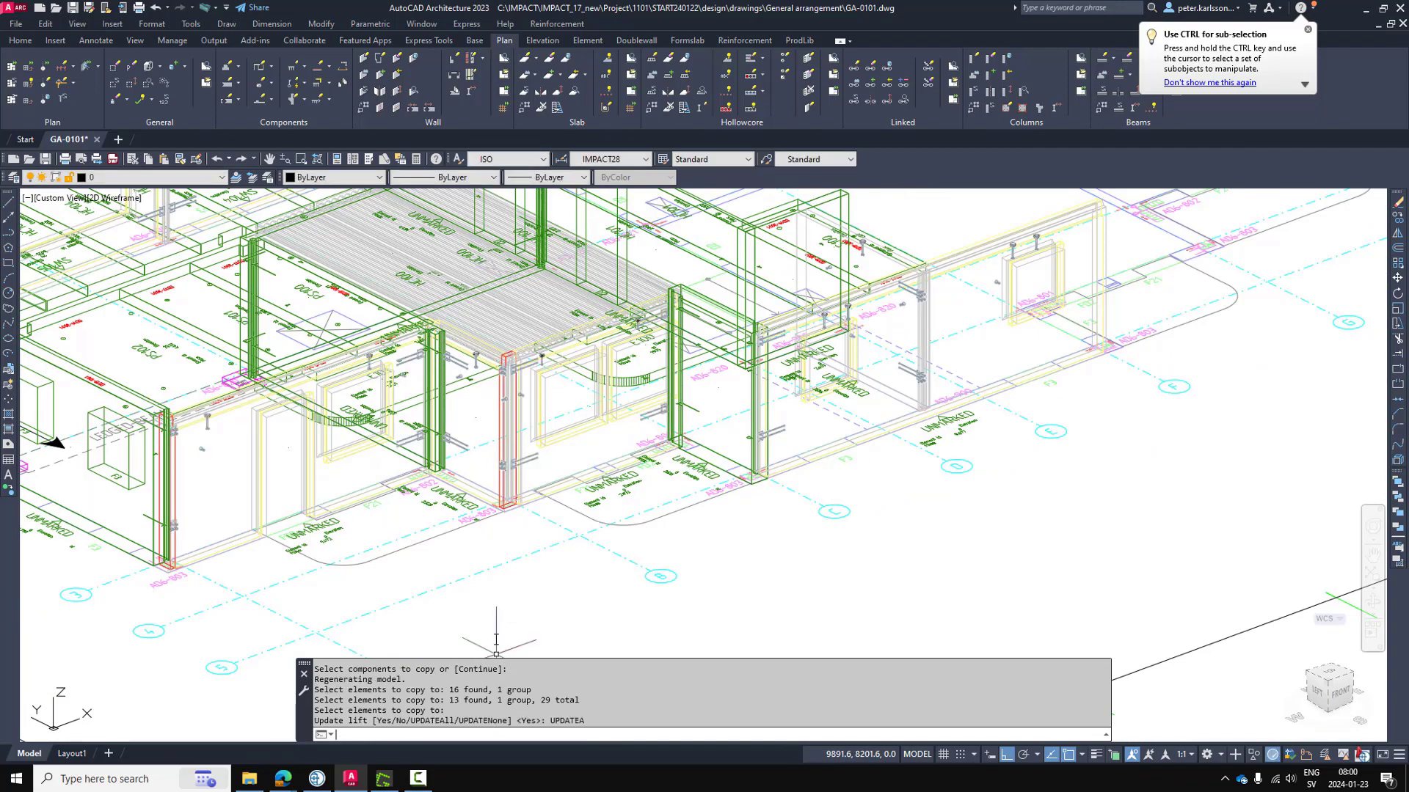
Examine the copied recesses at the upper and lower cast-in plates of both facade walls
scroll(451, 386, up, 6)
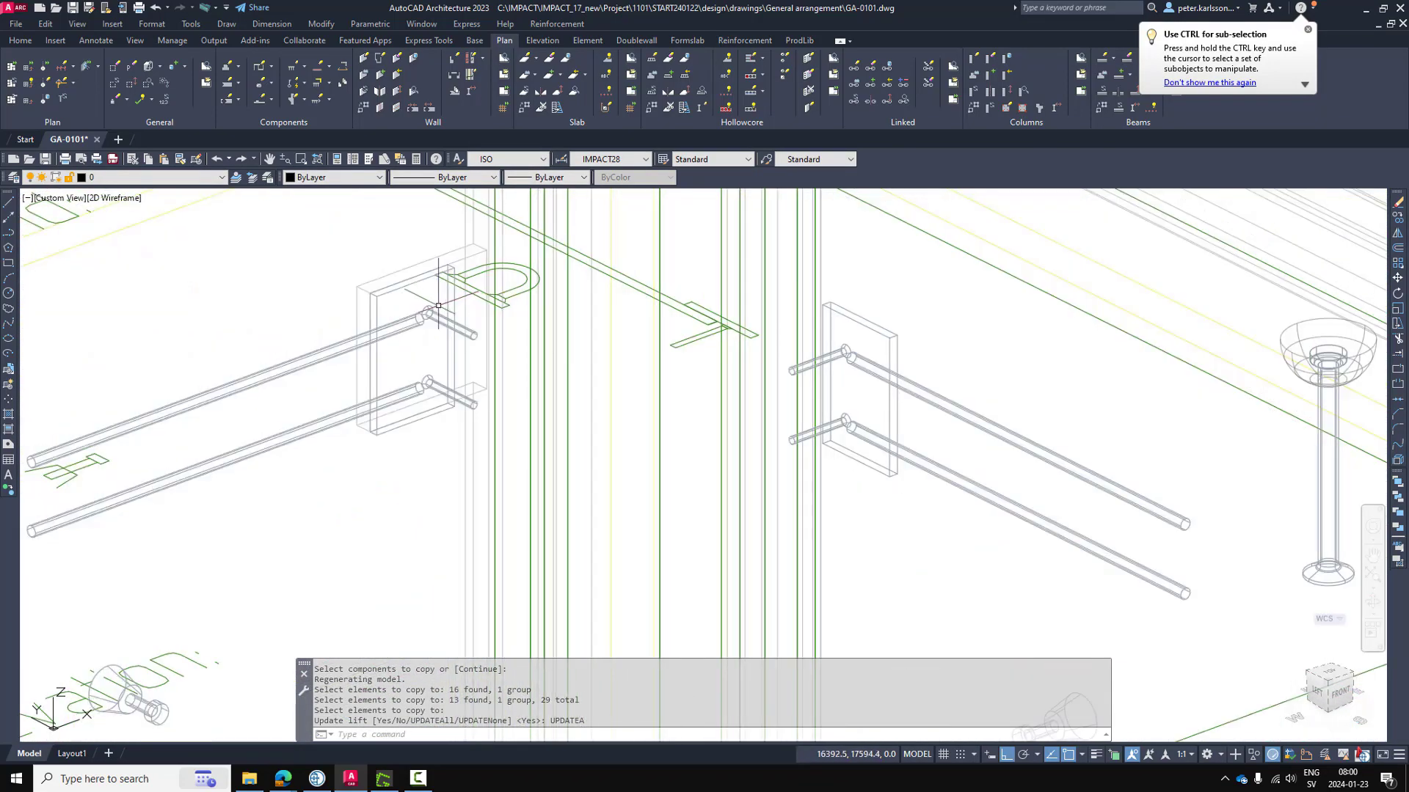
scroll(456, 258, down, 6)
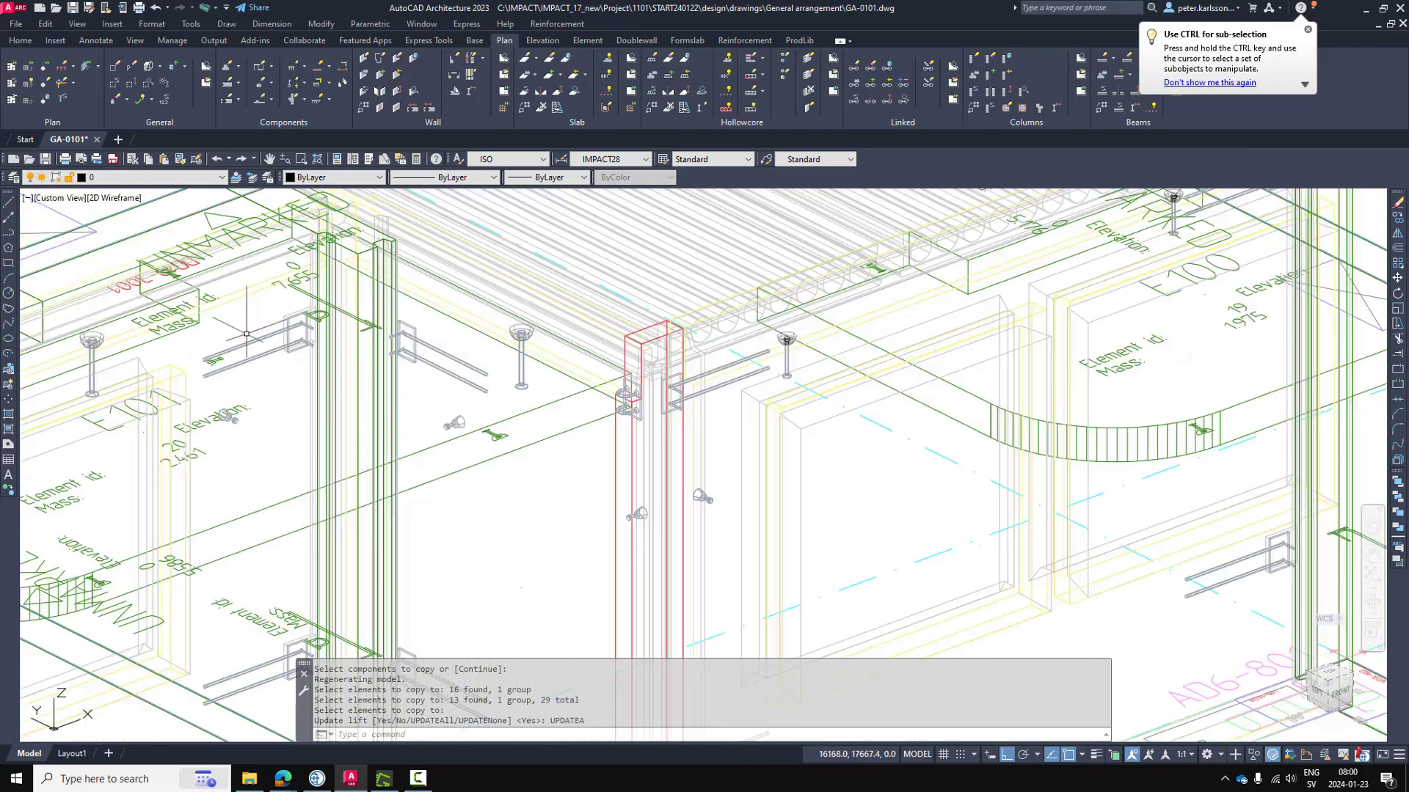
scroll(609, 399, up, 10)
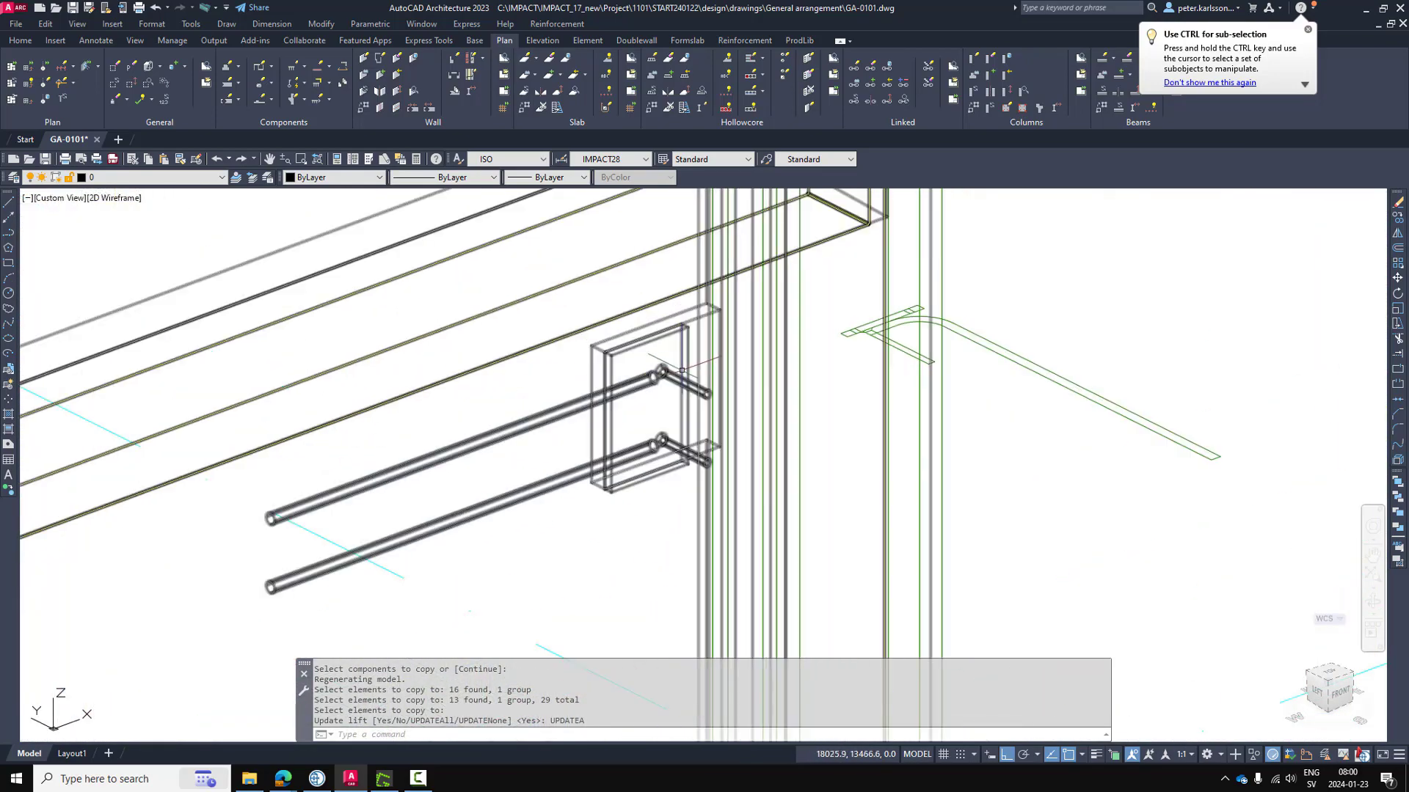
scroll(692, 326, down, 8)
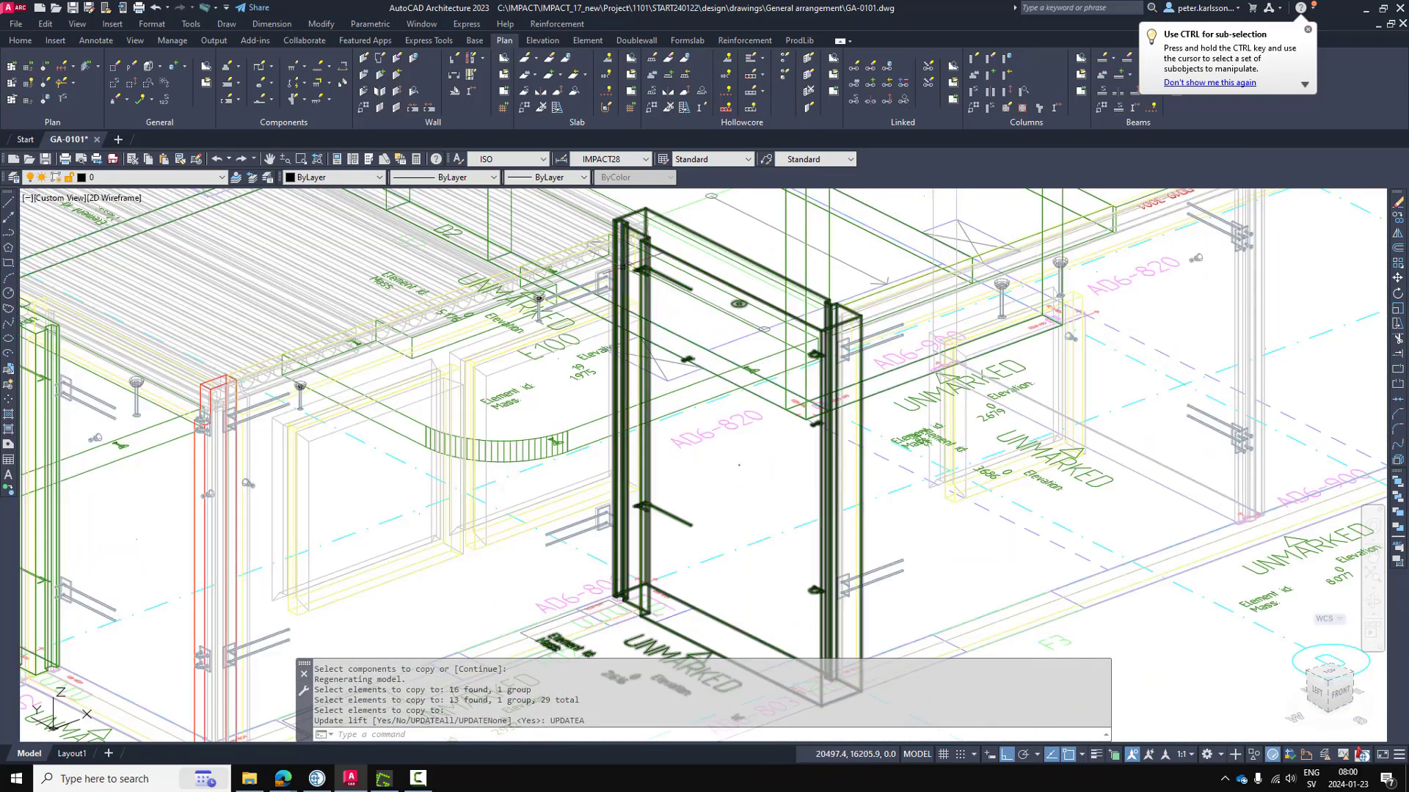
scroll(583, 272, up, 8)
scroll(594, 290, up, 2)
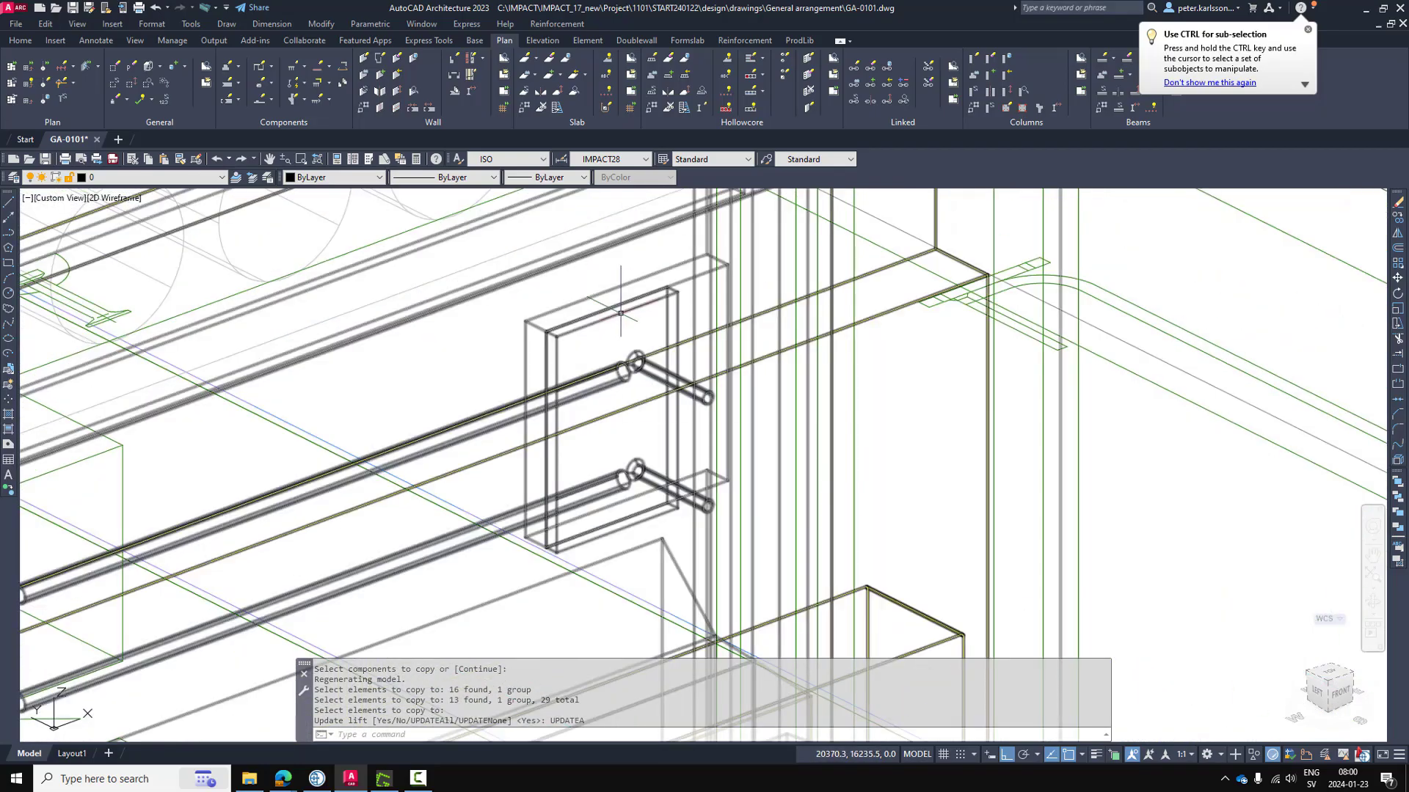